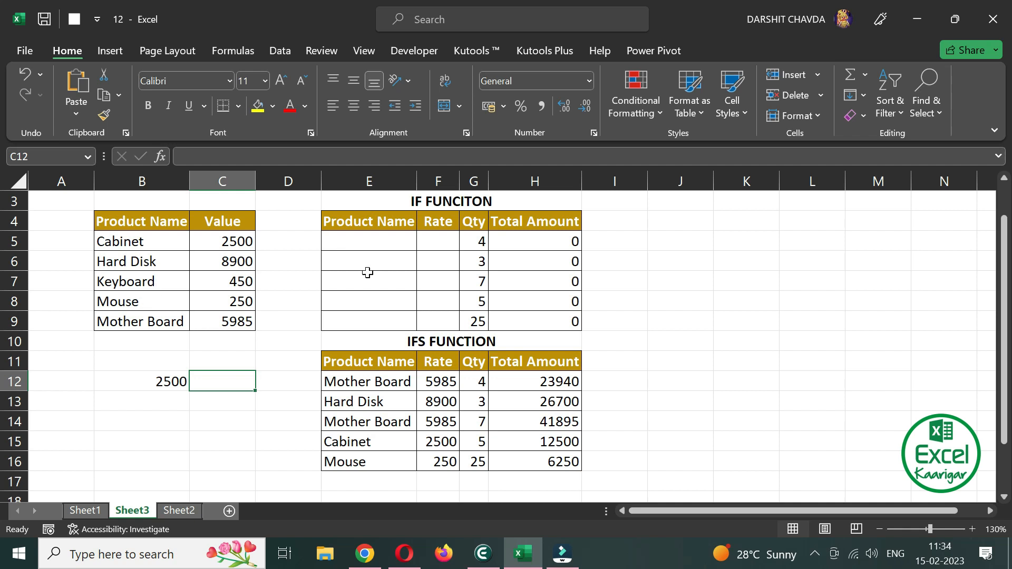
# Examine the product price list and the IF table's blank product and rate cells, quantities, and Total Amount formula in H5
pyautogui.moveTo(112, 223); pyautogui.dragTo(244, 322)
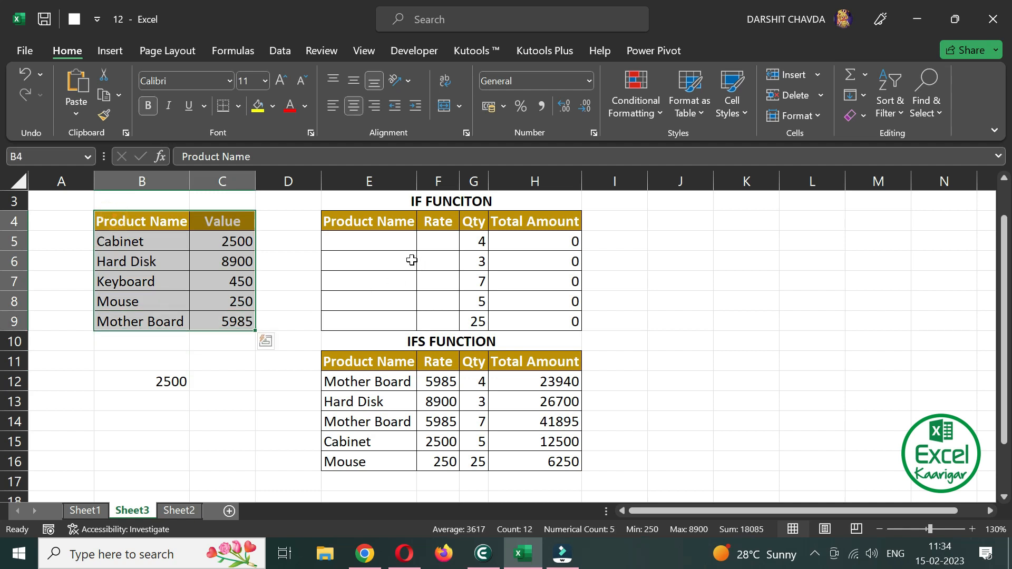
pyautogui.moveTo(362, 241); pyautogui.dragTo(361, 321)
pyautogui.click(423, 246)
pyautogui.moveTo(234, 242); pyautogui.dragTo(241, 326)
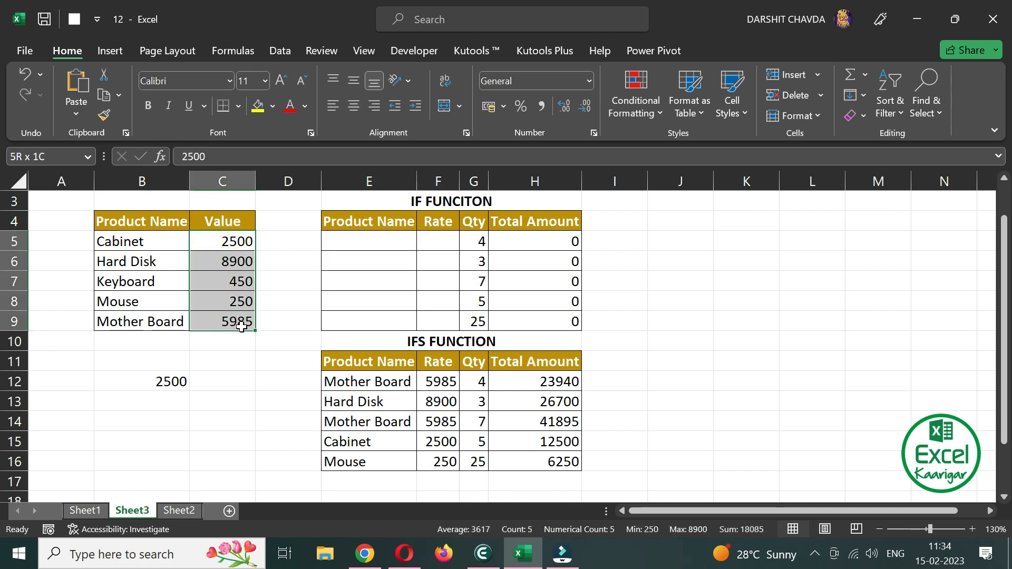
pyautogui.moveTo(442, 242); pyautogui.dragTo(445, 320)
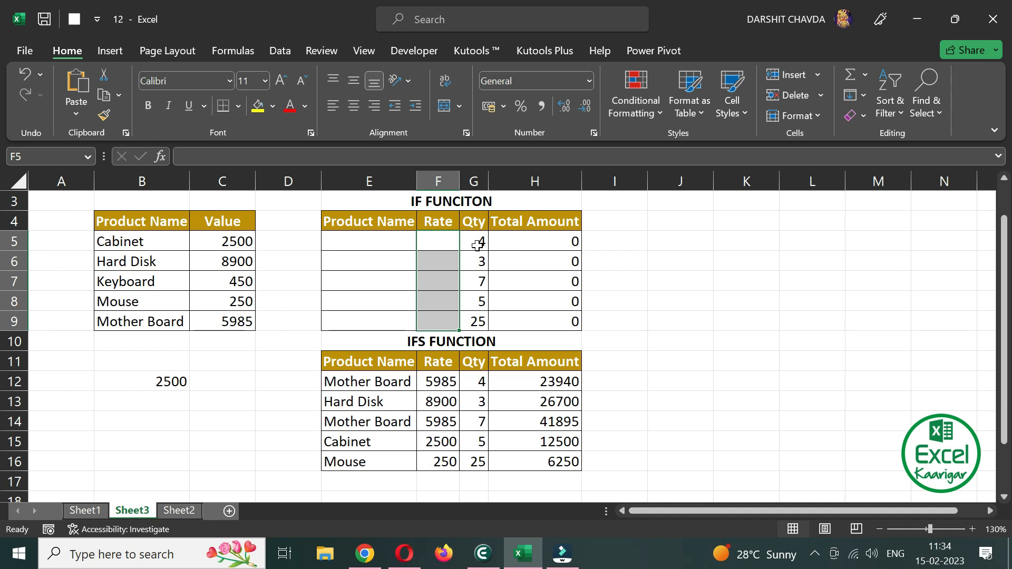
pyautogui.click(477, 245)
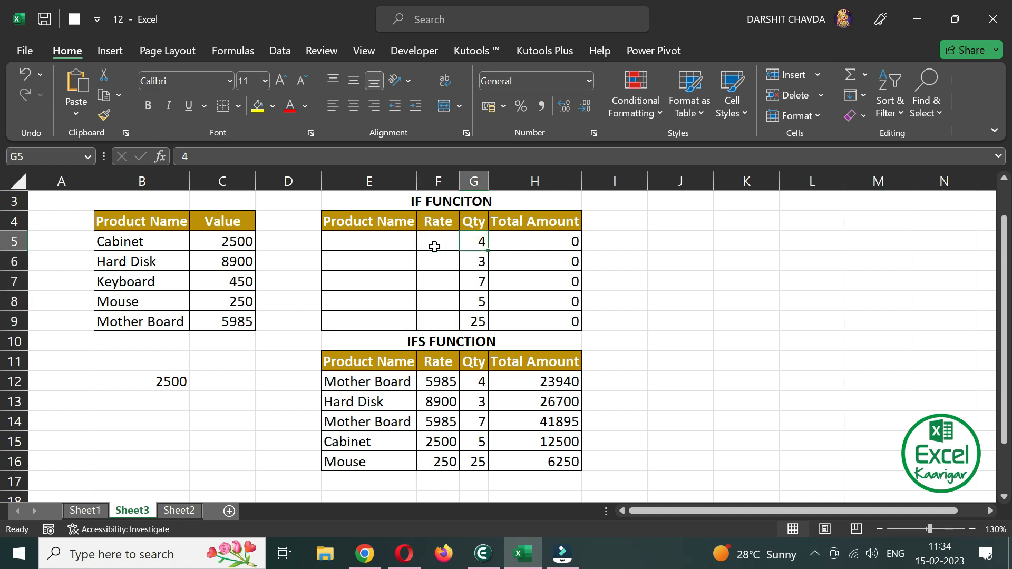
pyautogui.moveTo(559, 245); pyautogui.dragTo(562, 314)
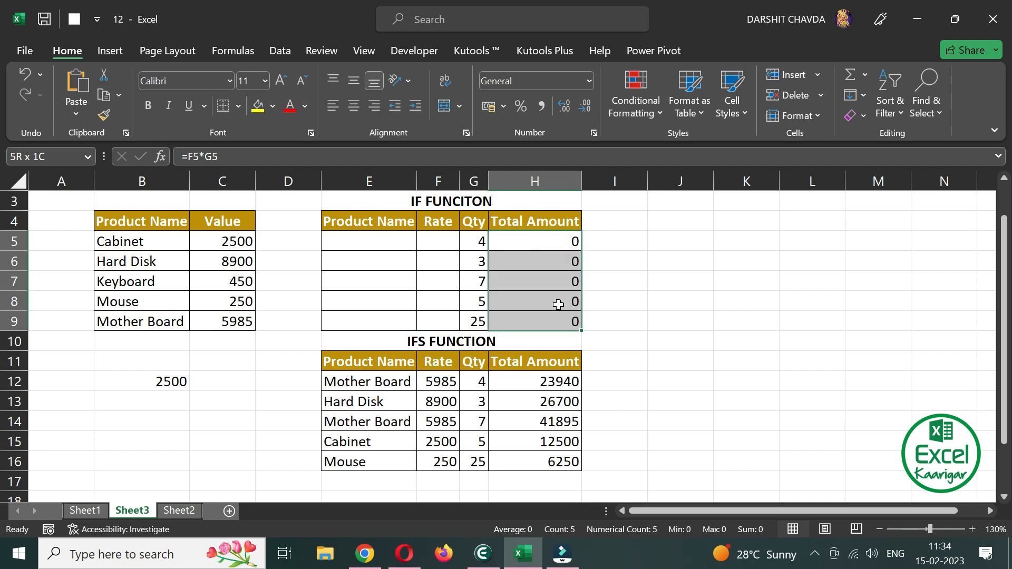
pyautogui.click(558, 241)
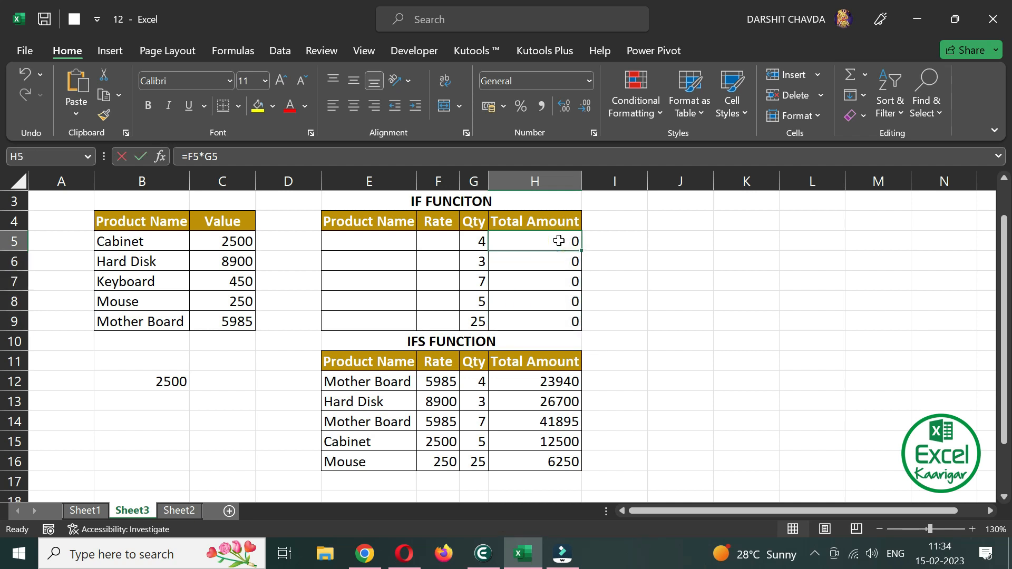
pyautogui.doubleClick(559, 241)
pyautogui.press('Escape')
# Examine the IFS table's product names and the rate formula in F12, comparing the IF and IFS table headings
pyautogui.moveTo(363, 379); pyautogui.dragTo(448, 398)
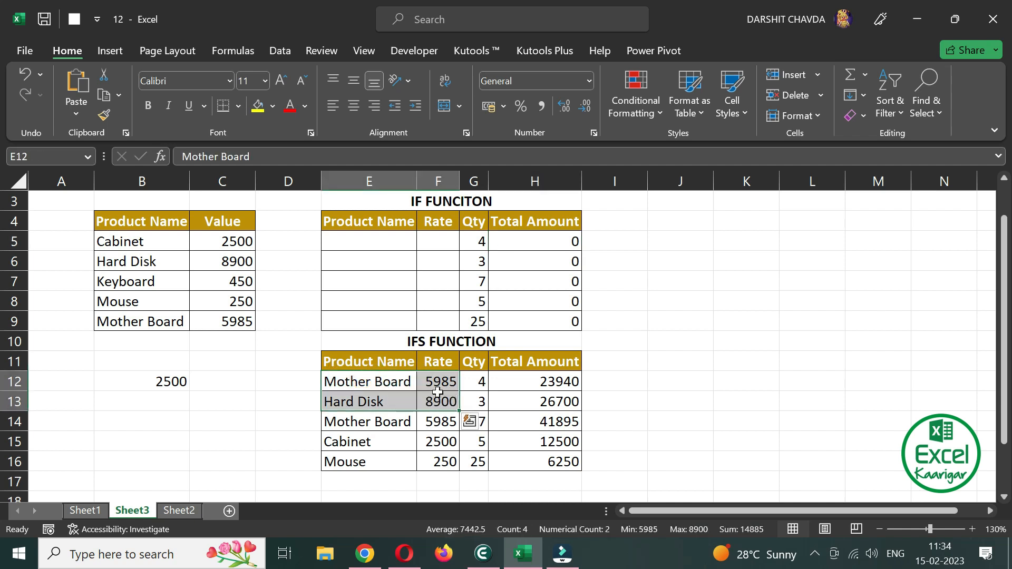
pyautogui.click(368, 406)
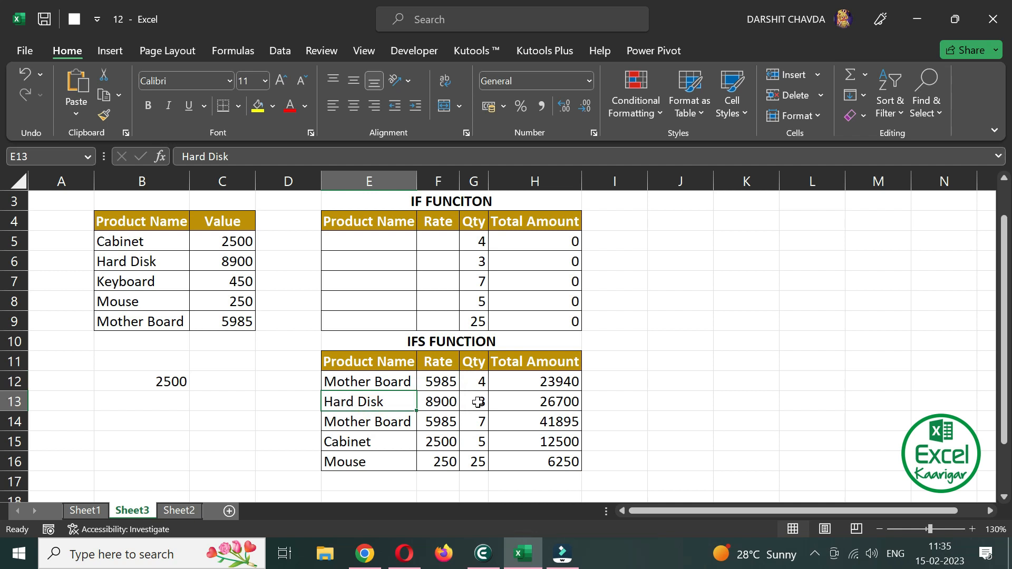
pyautogui.moveTo(377, 382); pyautogui.dragTo(373, 457)
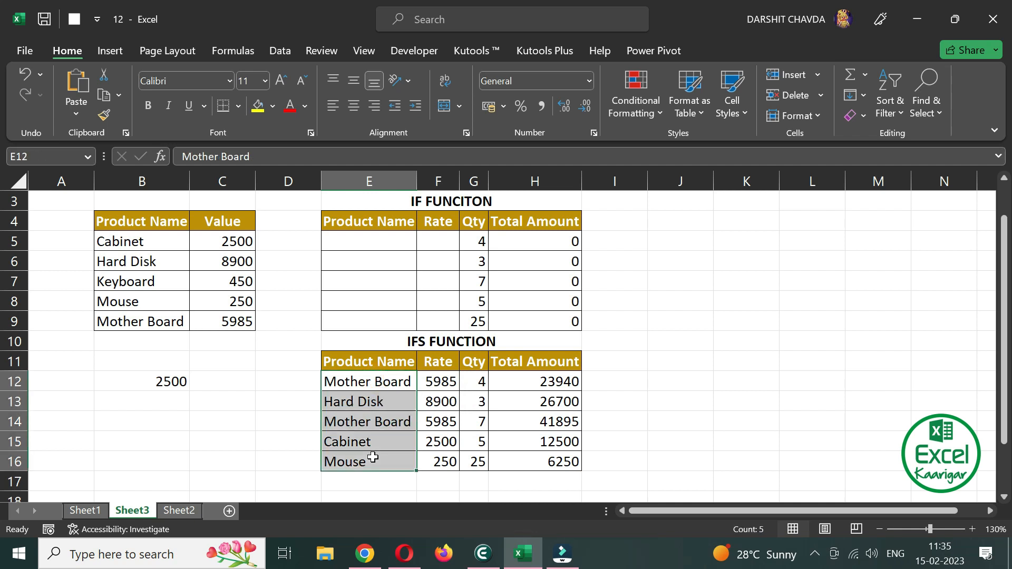
pyautogui.click(435, 379)
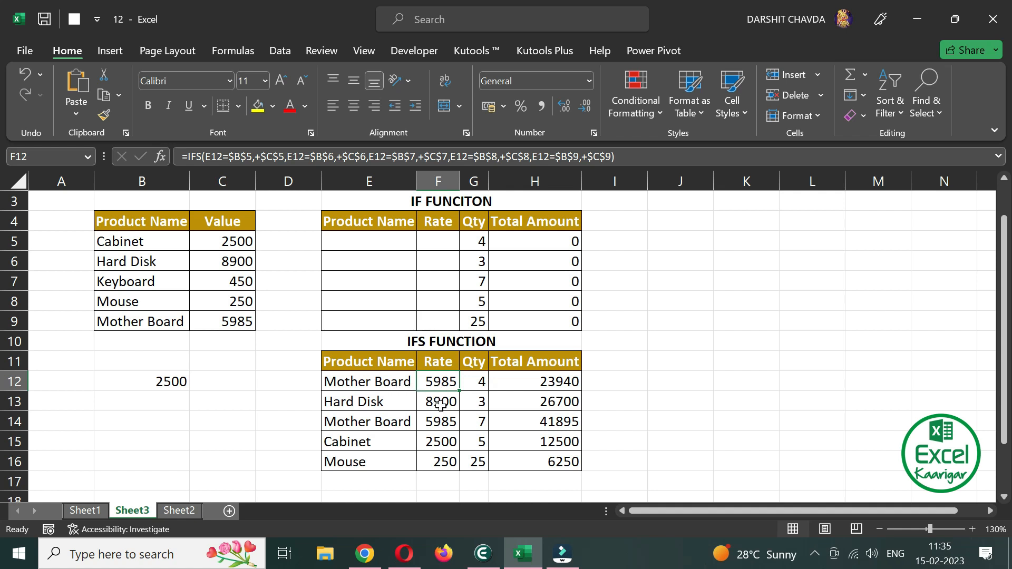
pyautogui.click(435, 343)
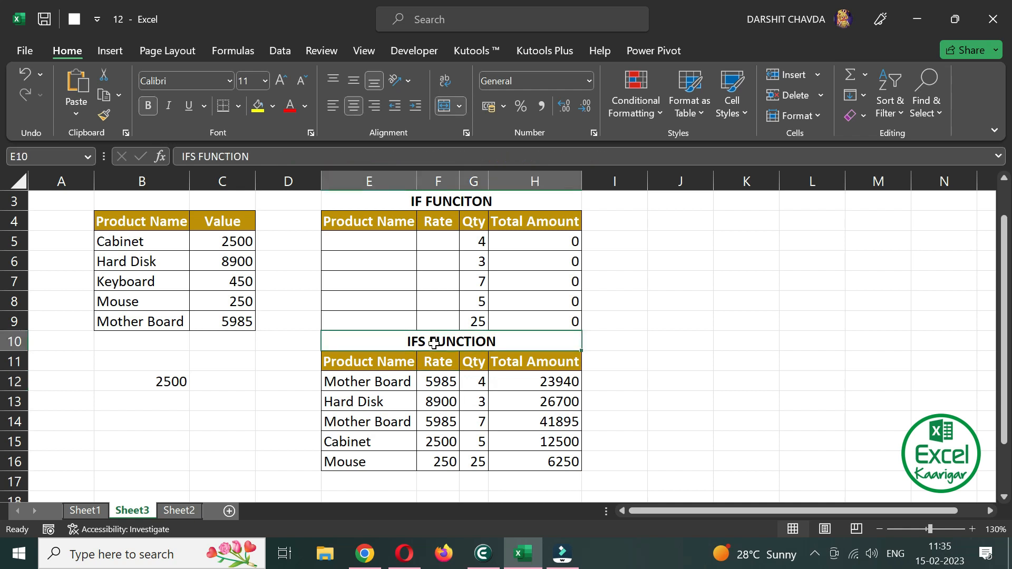
pyautogui.click(423, 202)
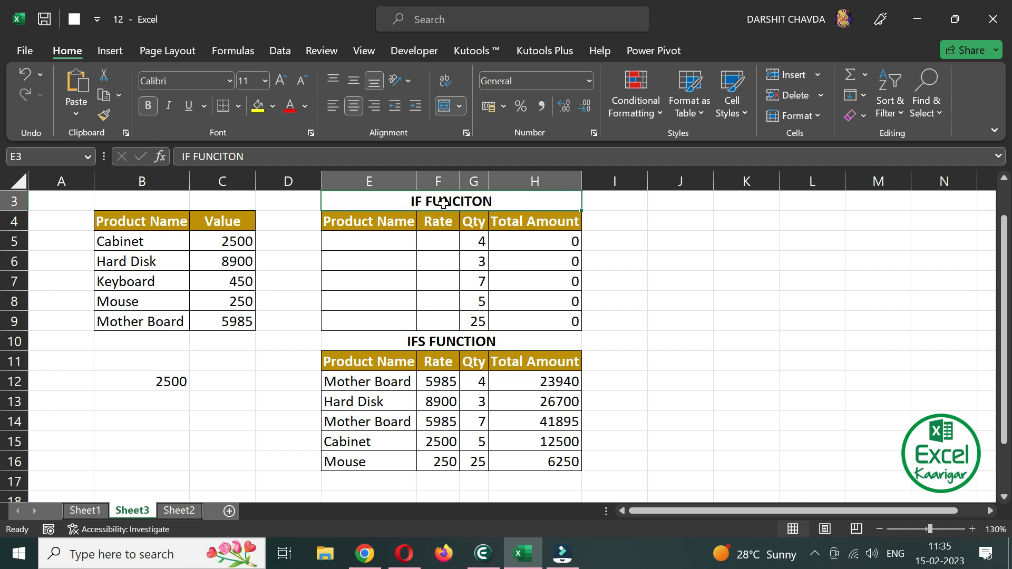
pyautogui.click(411, 341)
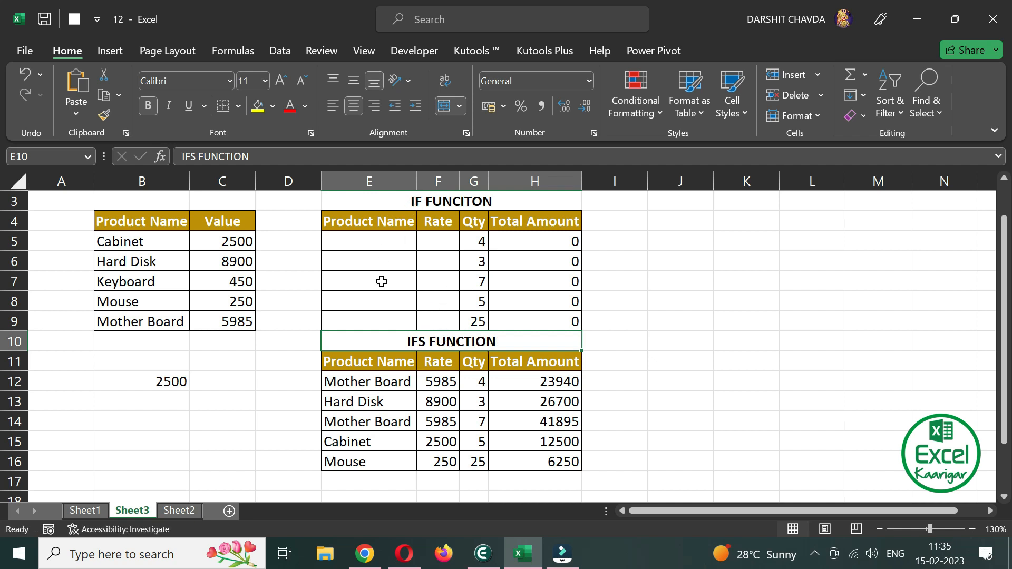
pyautogui.click(358, 241)
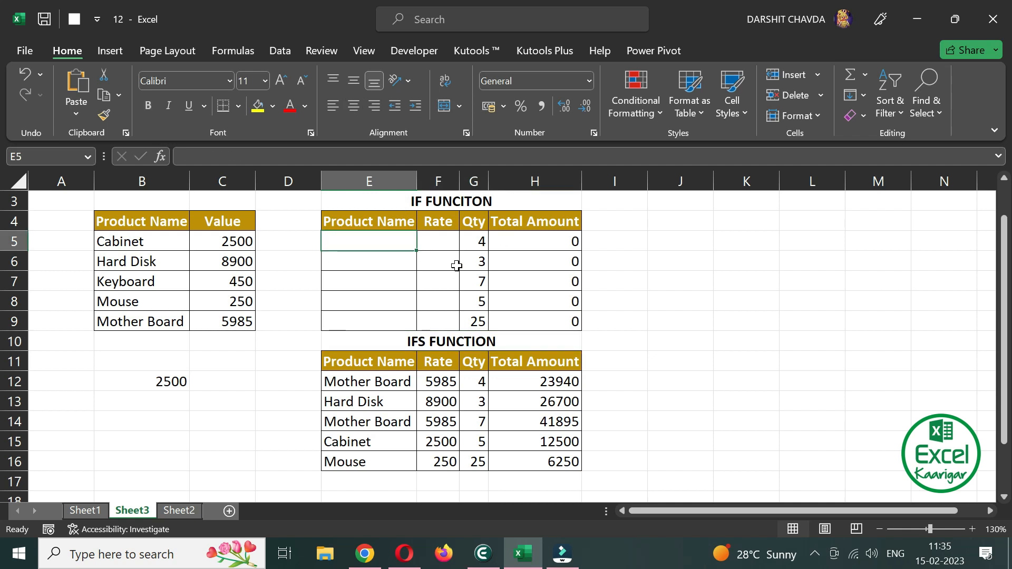
pyautogui.click(434, 241)
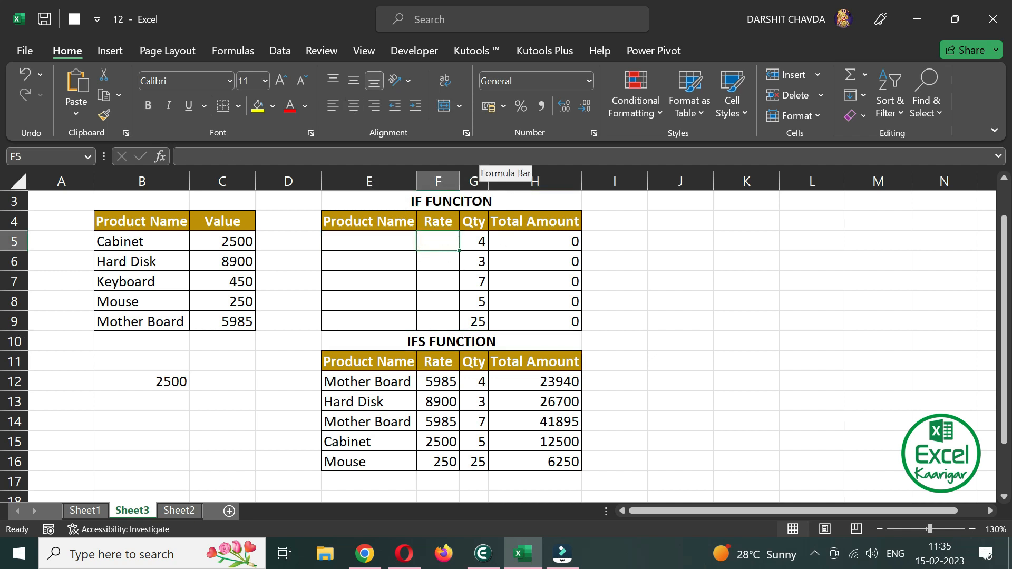
pyautogui.click(210, 380)
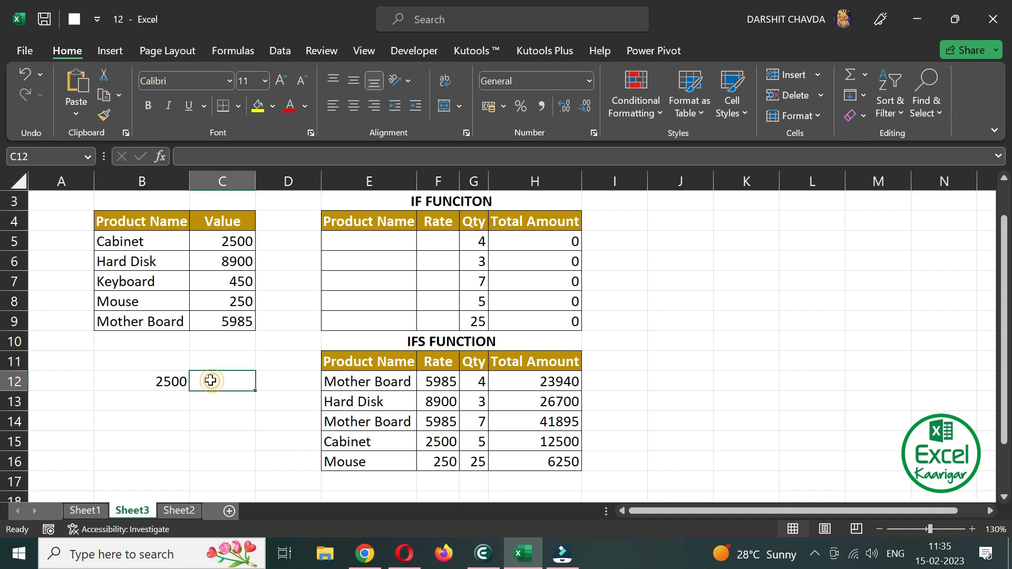
pyautogui.moveTo(108, 225); pyautogui.dragTo(233, 348)
pyautogui.click(203, 392)
# Enter the formula =IF(B12=2500,"Yes","No") in cell C12 to test the value in B12
pyautogui.click(181, 387)
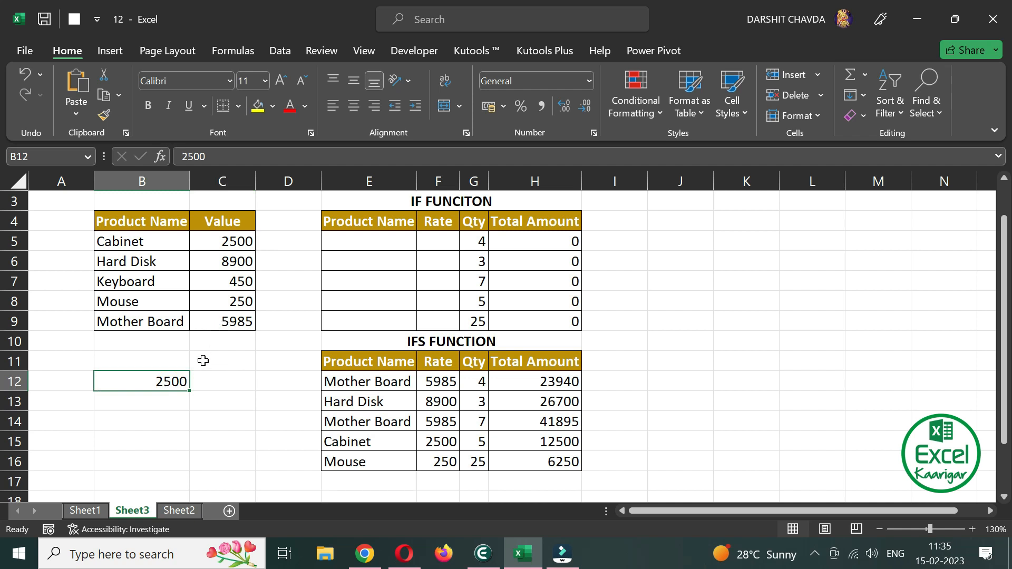
pyautogui.click(213, 381)
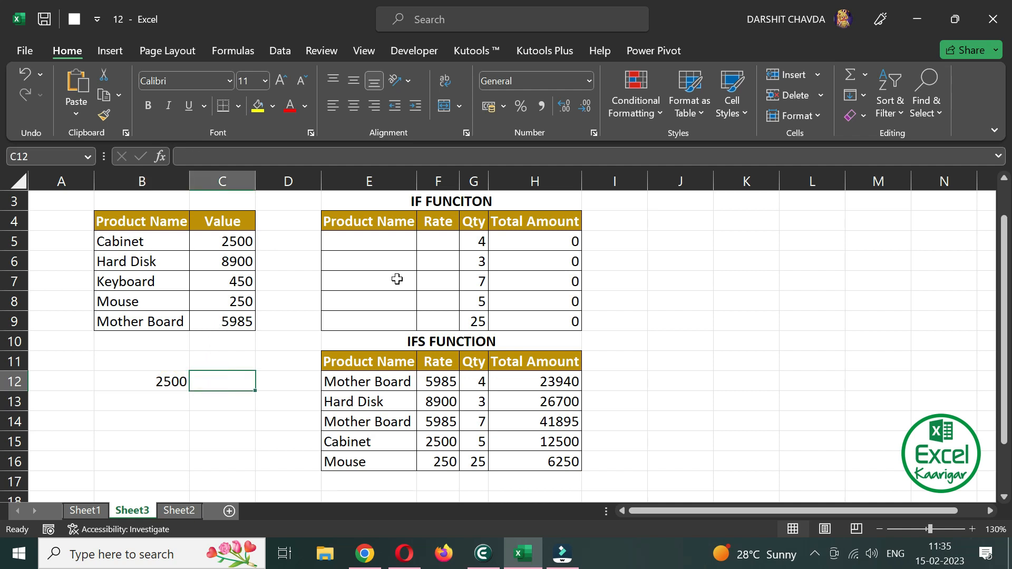
pyautogui.write('=')
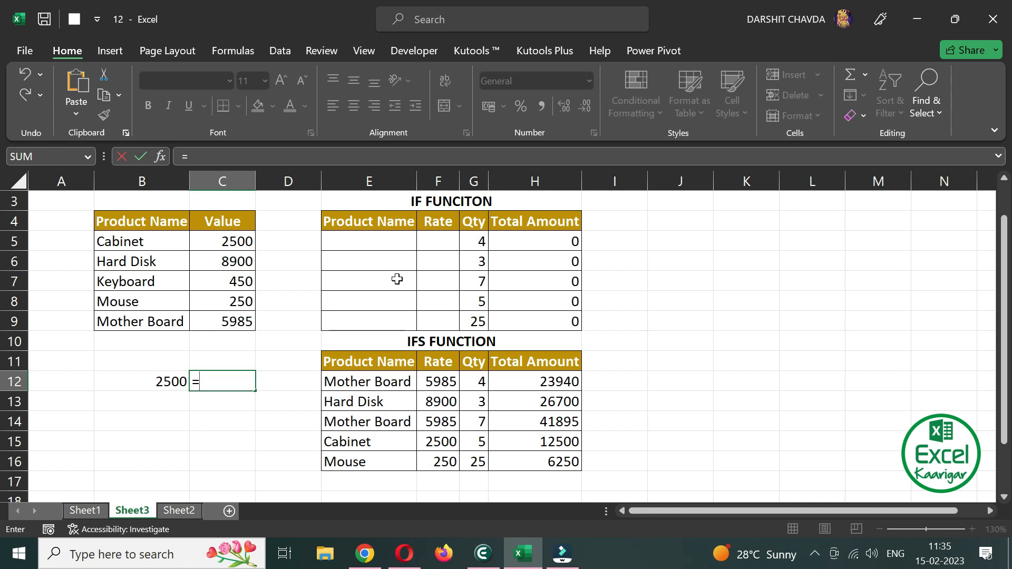
pyautogui.write('if')
pyautogui.press('Tab')
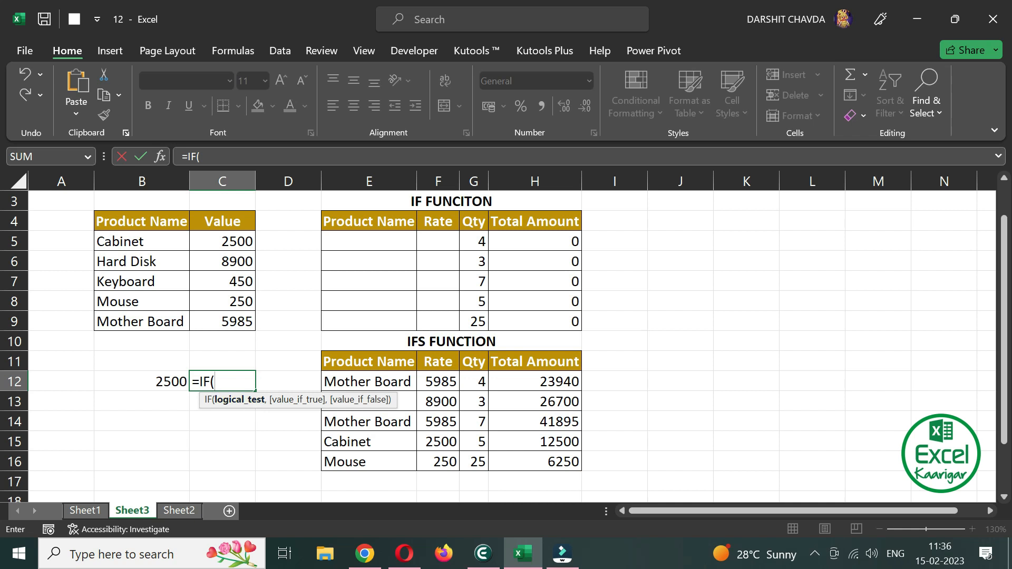
pyautogui.click(157, 384)
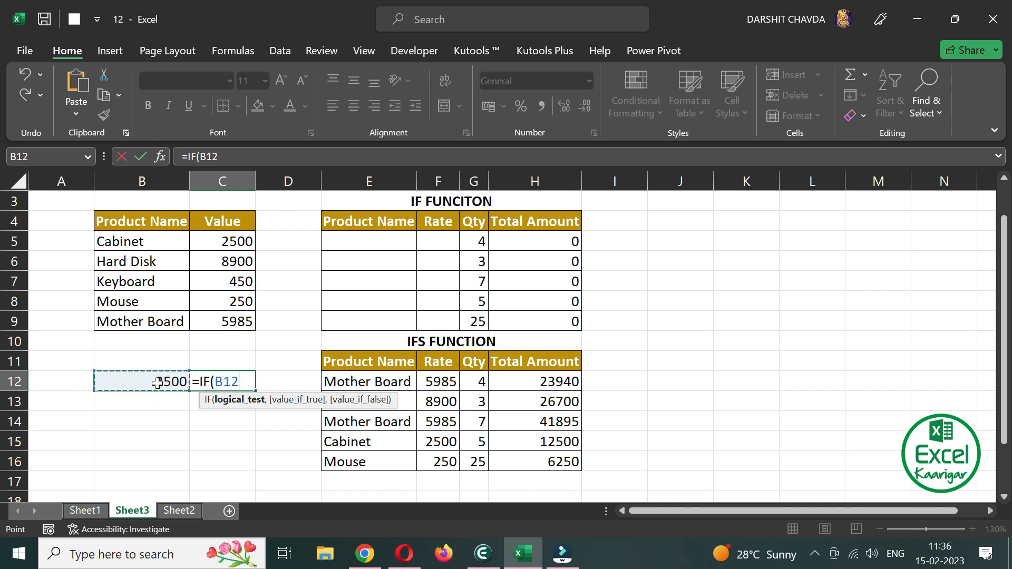
pyautogui.write('=25')
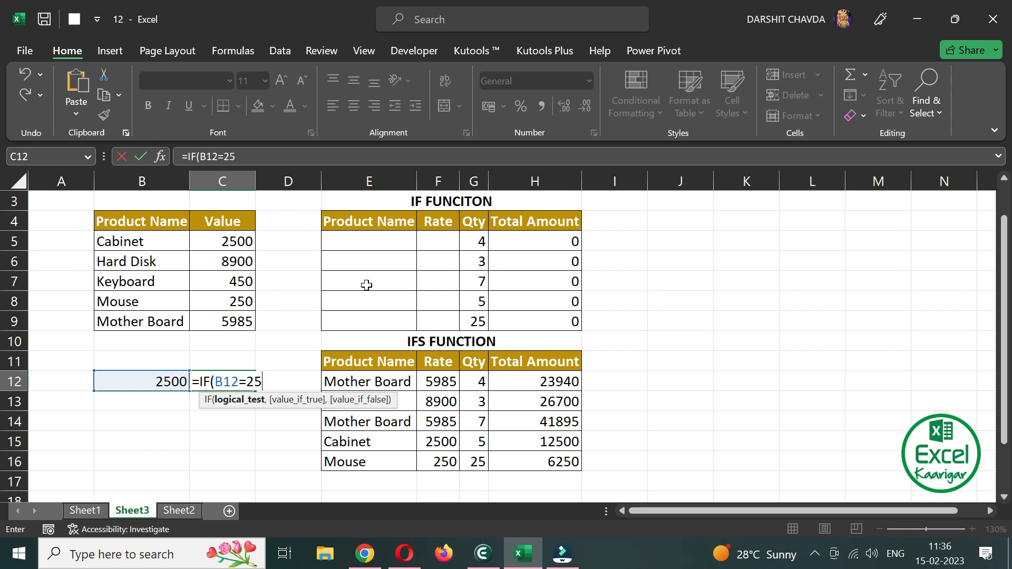
pyautogui.write('00,')
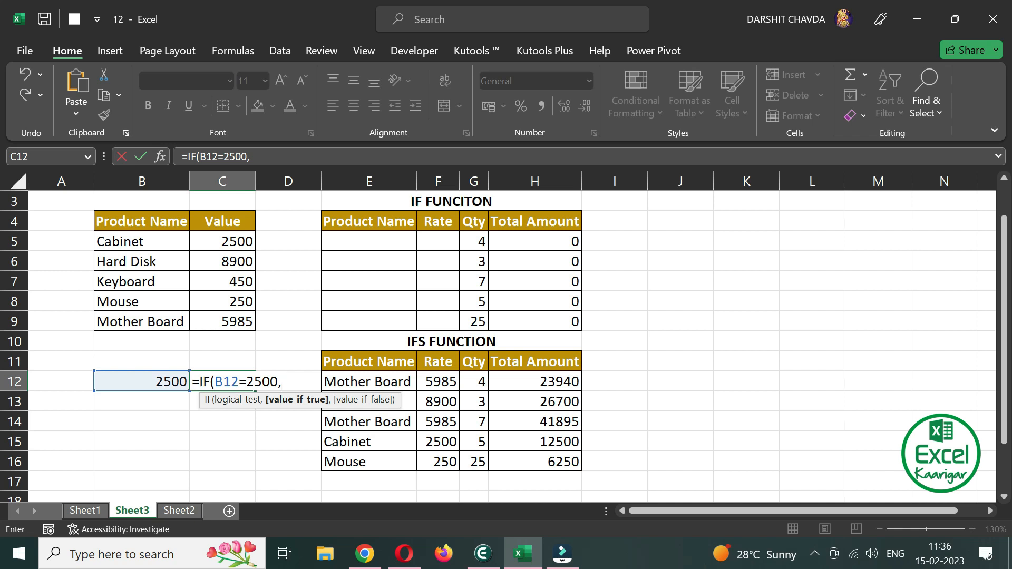
pyautogui.write('"Yes",')
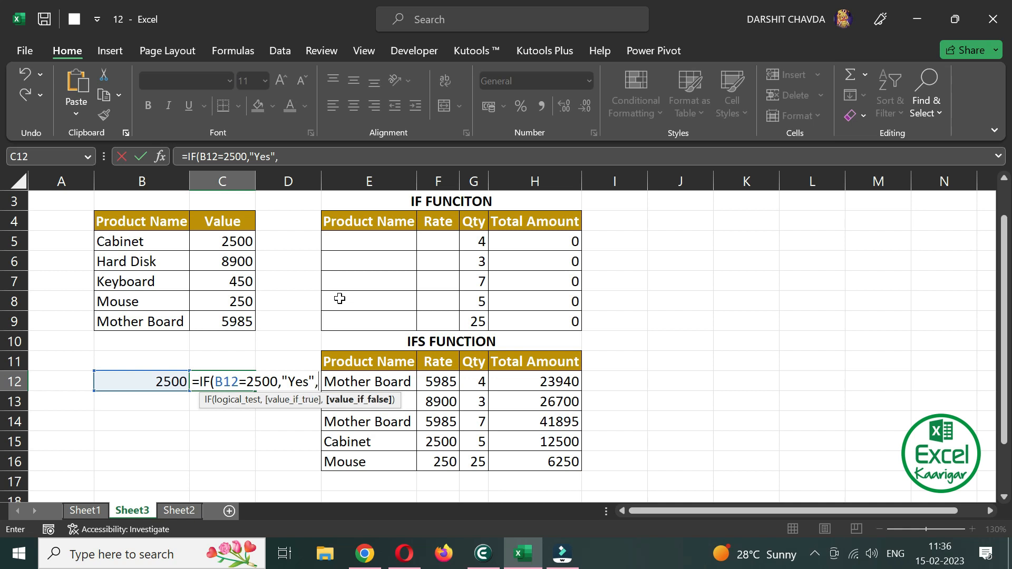
pyautogui.write('"No"')
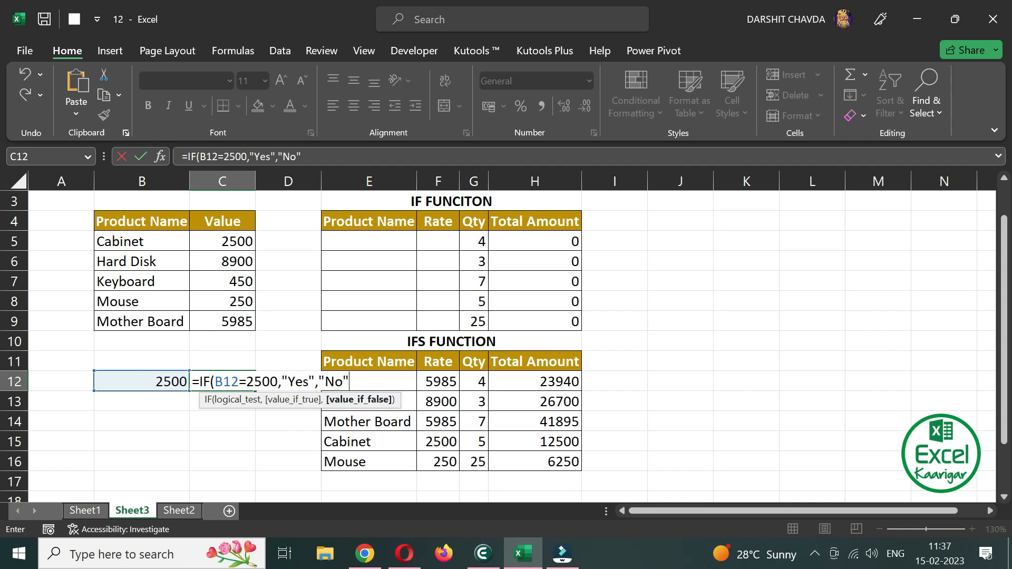
pyautogui.write(')')
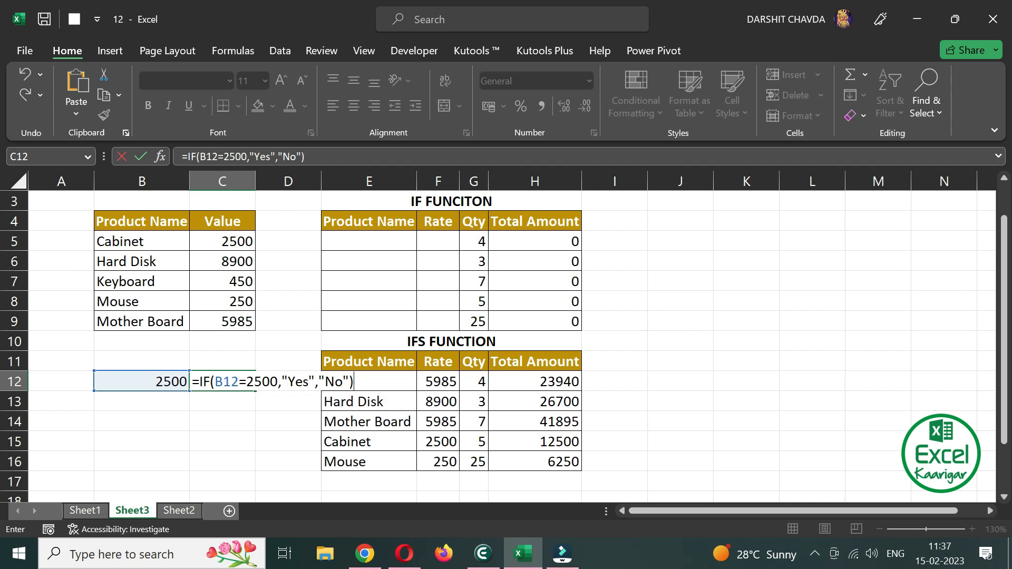
pyautogui.press('Return')
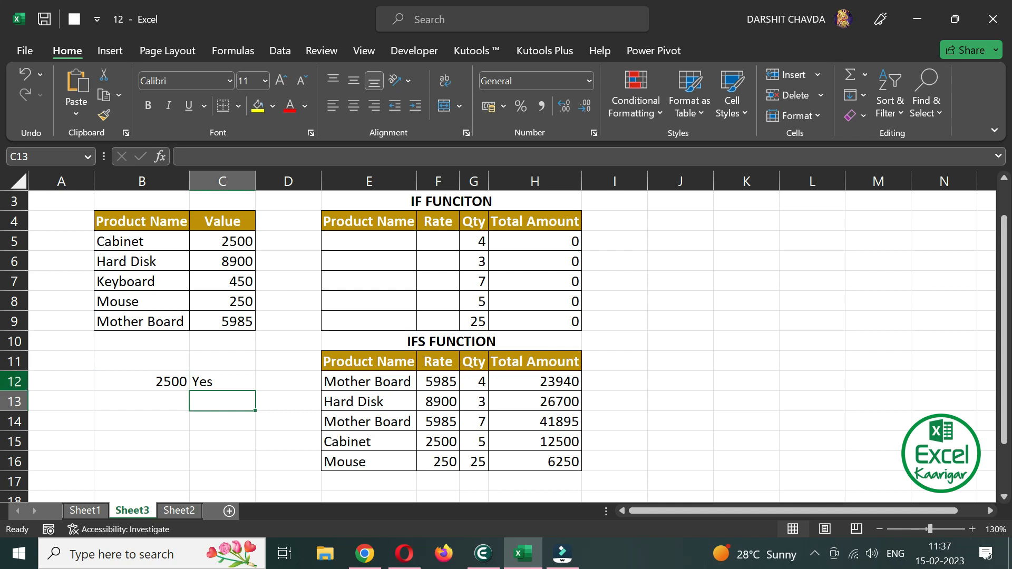
# Clear the test value from B12 and delete the IF formula from C12
pyautogui.click(153, 380)
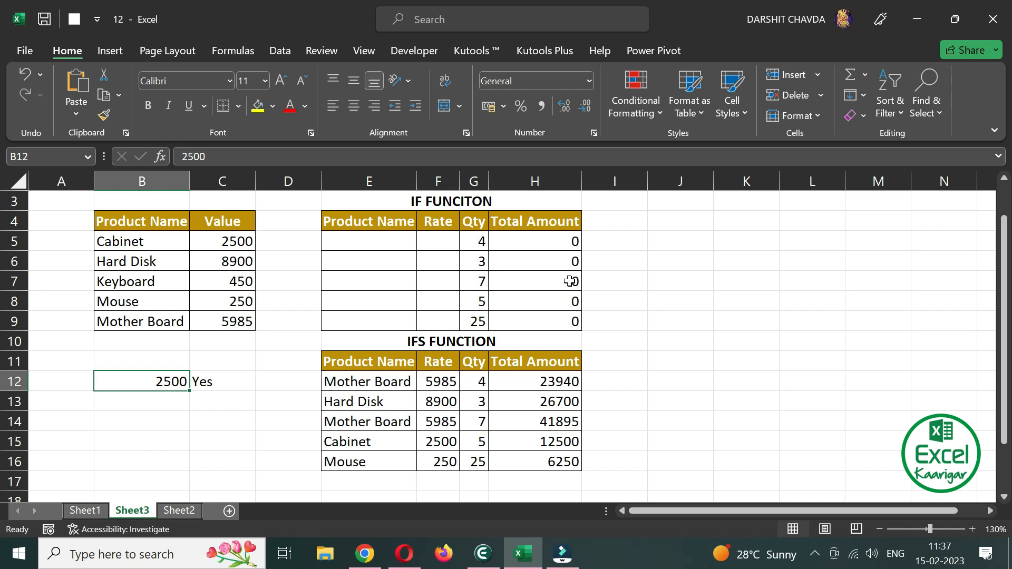
pyautogui.press('Delete')
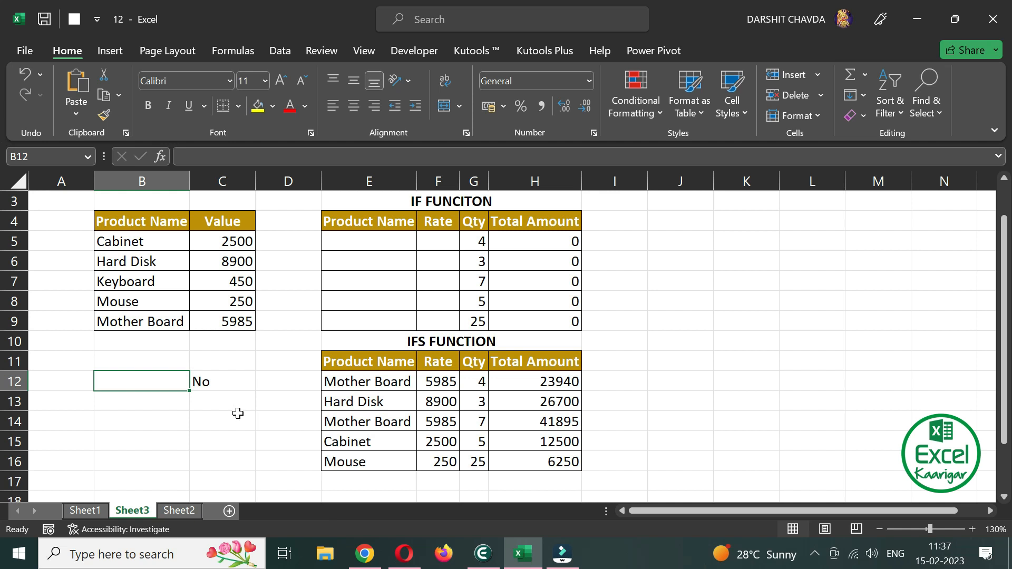
pyautogui.click(199, 383)
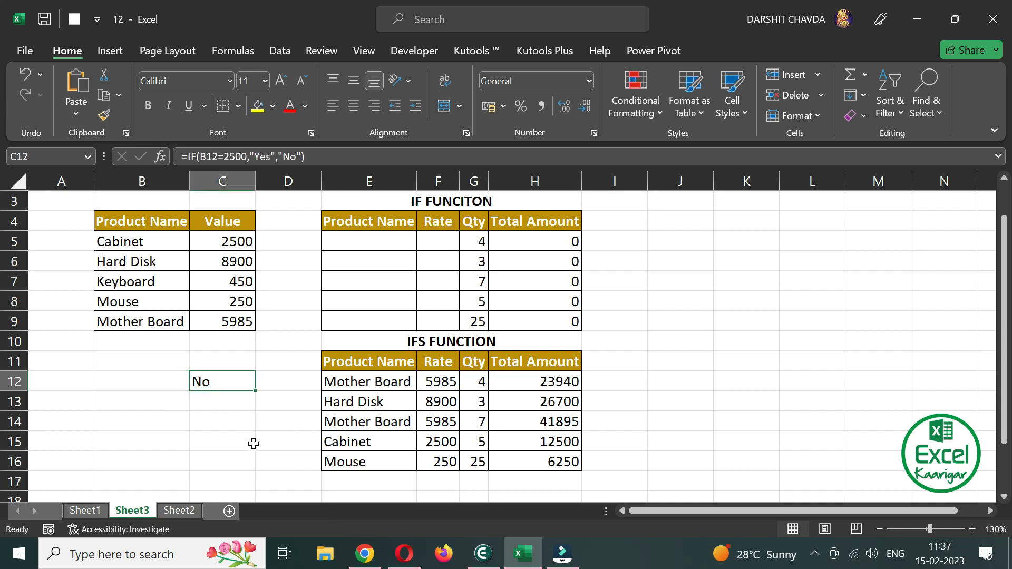
pyautogui.press('Delete')
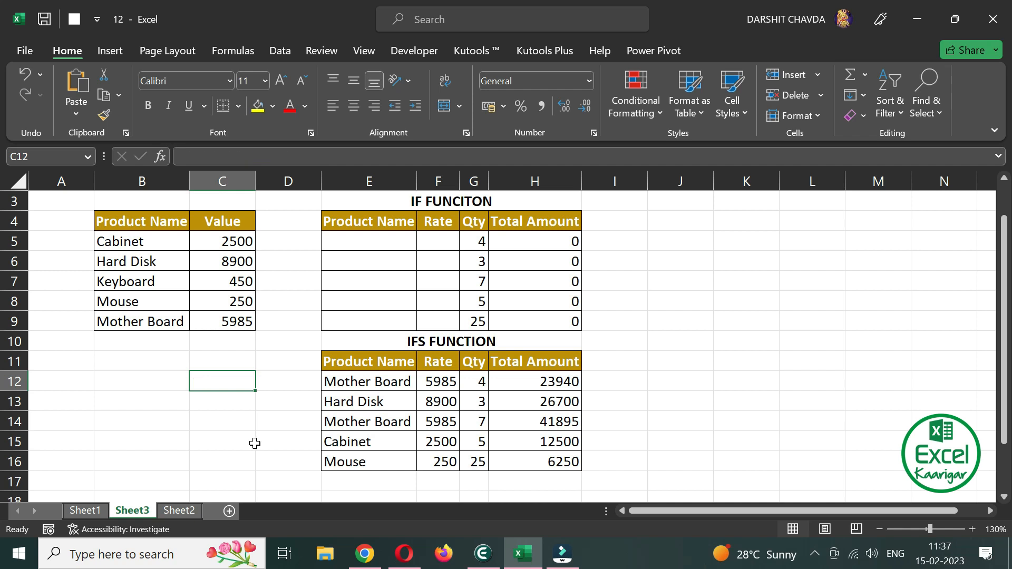
# Begin a rate formula in F5 with =IF(E5=B5,+C5 so that the Cabinet product returns its price
pyautogui.click(428, 240)
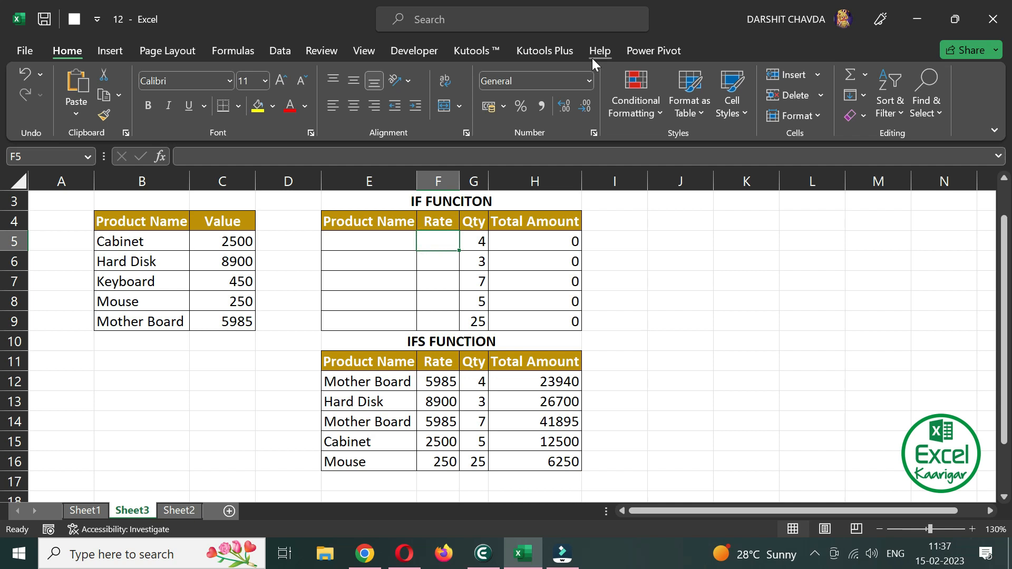
pyautogui.write('=')
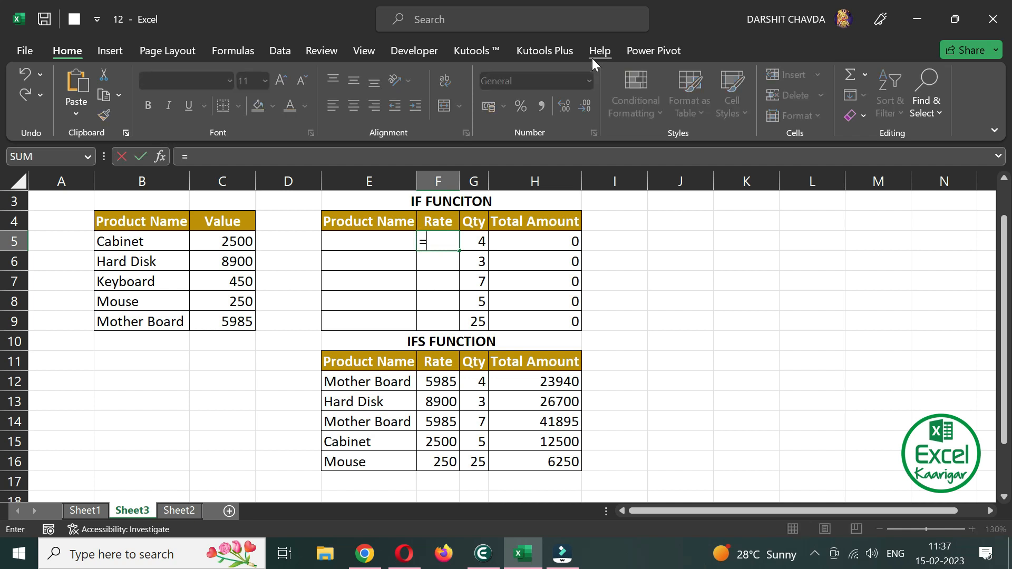
pyautogui.write('if')
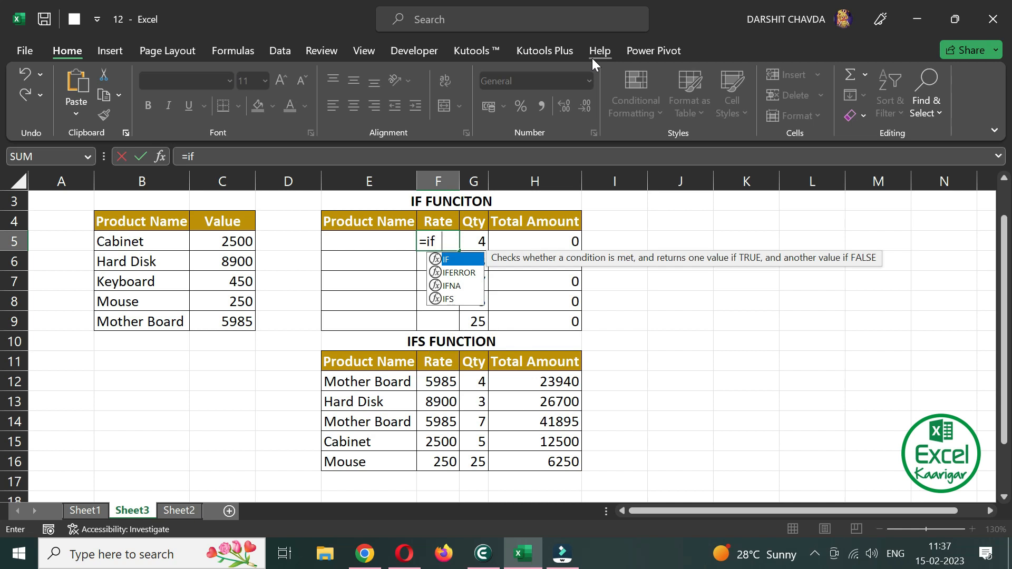
pyautogui.press('Tab')
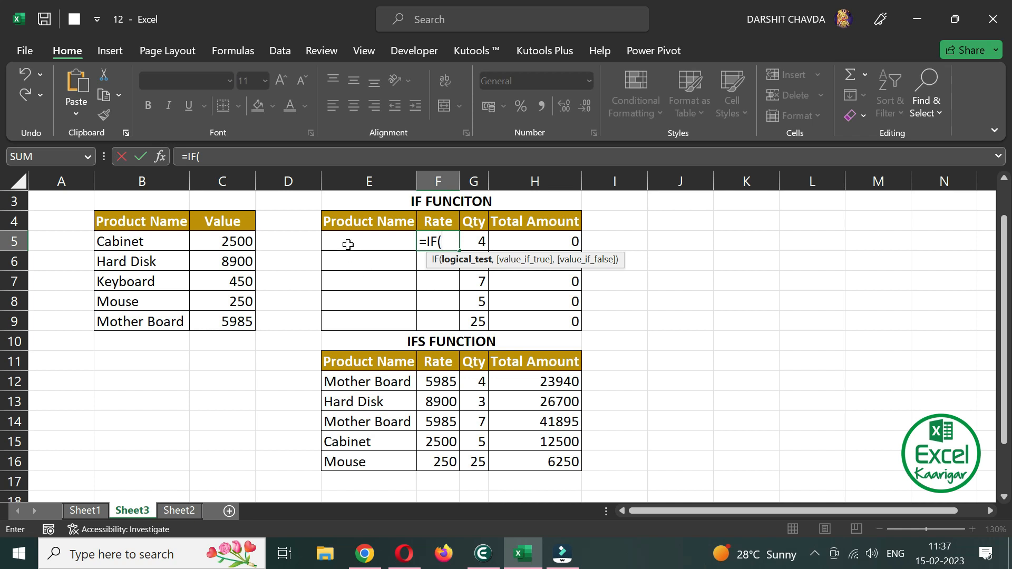
pyautogui.click(351, 241)
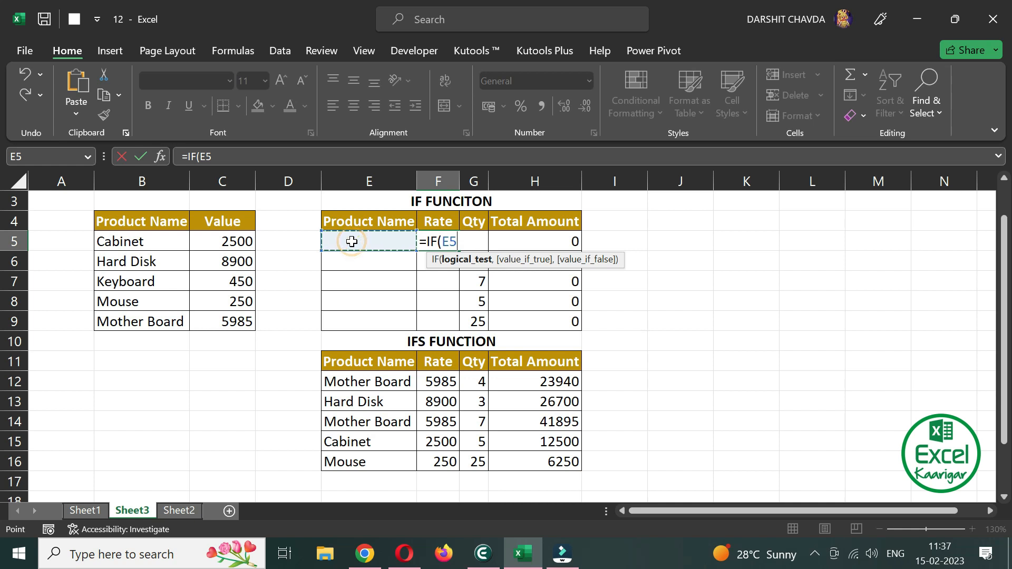
pyautogui.write('=')
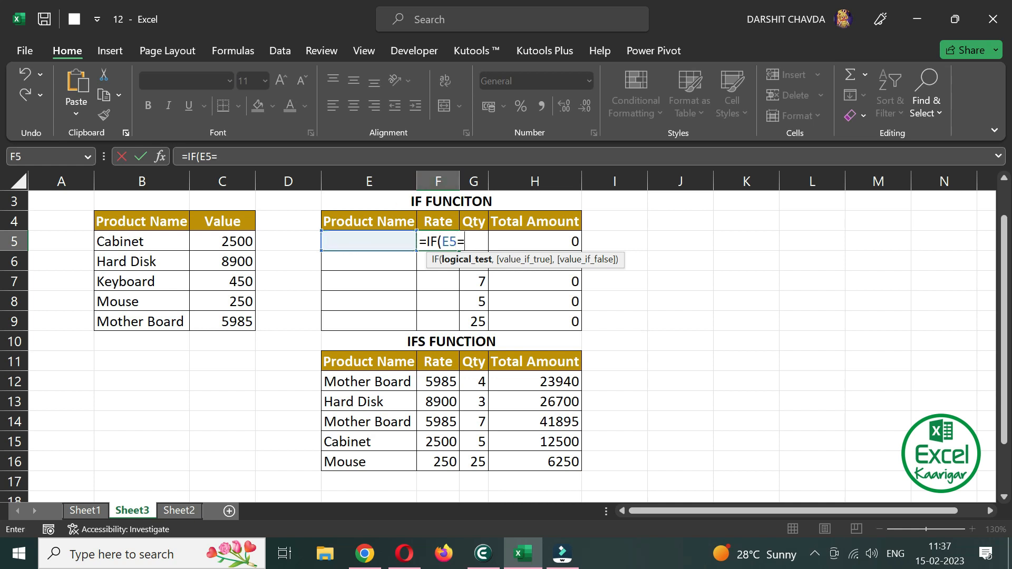
pyautogui.click(151, 241)
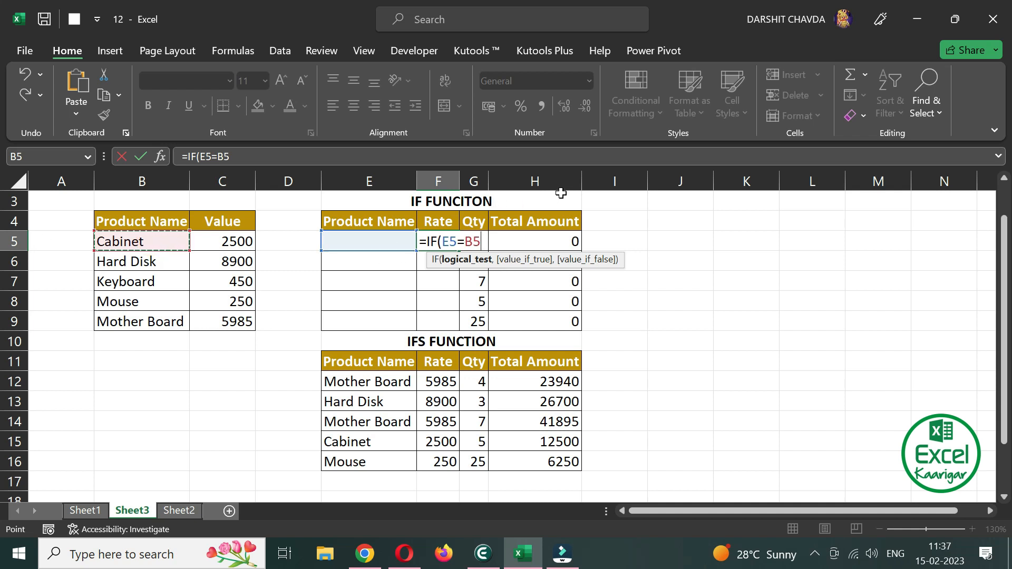
pyautogui.write(',')
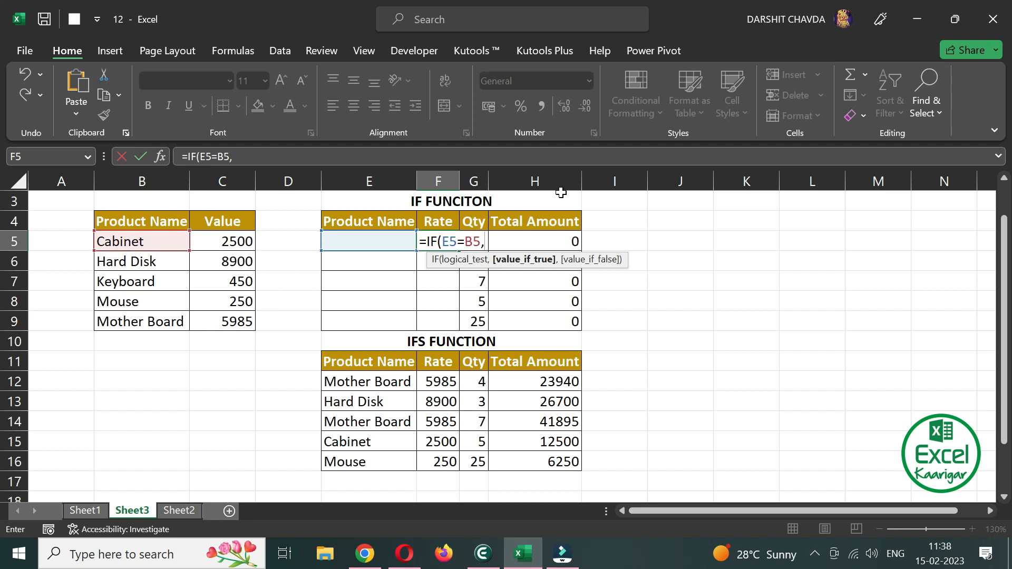
pyautogui.click(230, 244)
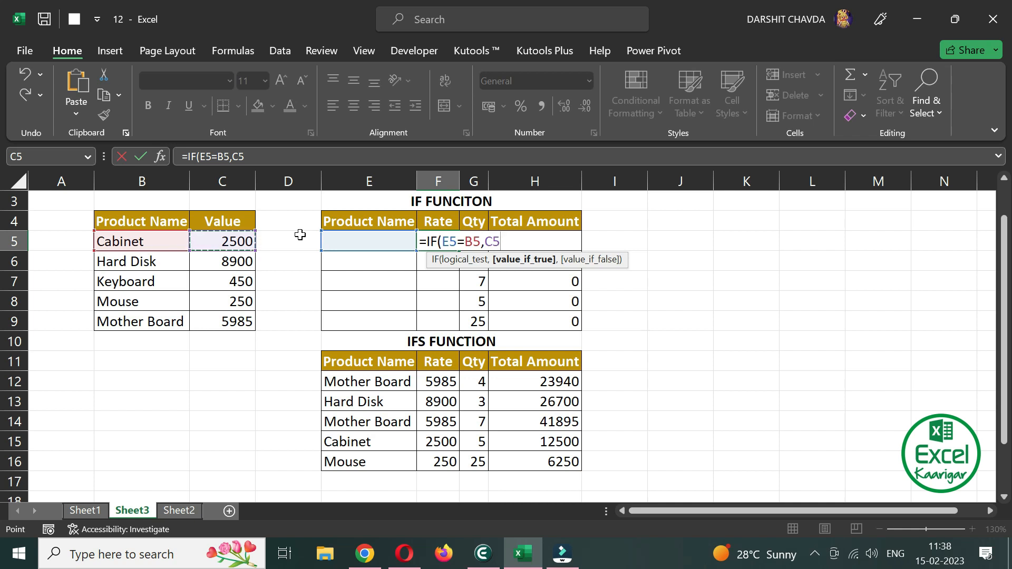
pyautogui.press('BackSpace')
pyautogui.press('BackSpace')
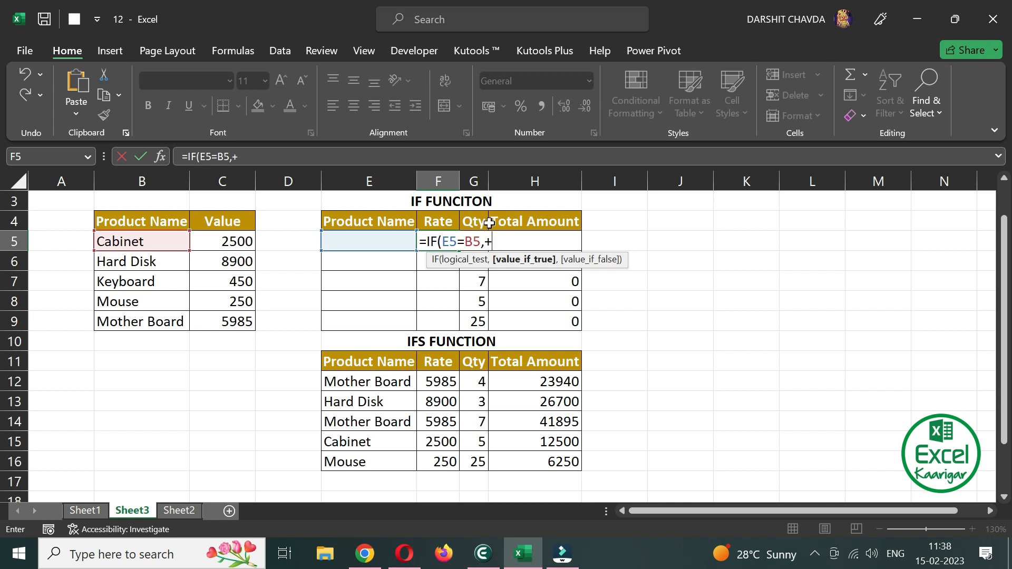
pyautogui.click(223, 242)
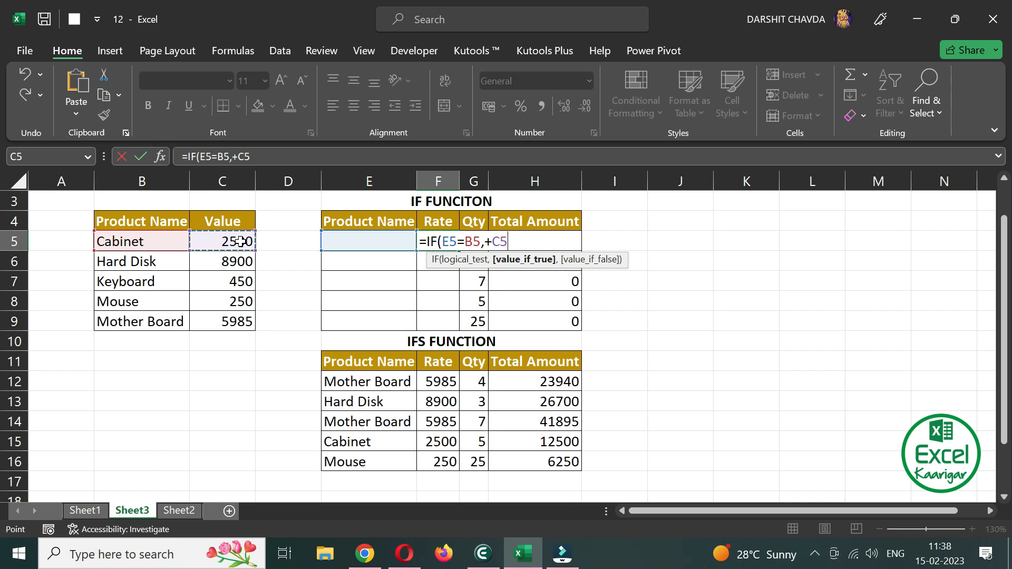
# Extend the F5 formula with a nested IF(E5=B6,+C6 as the false value, covering Hard Disk
pyautogui.write(',if')
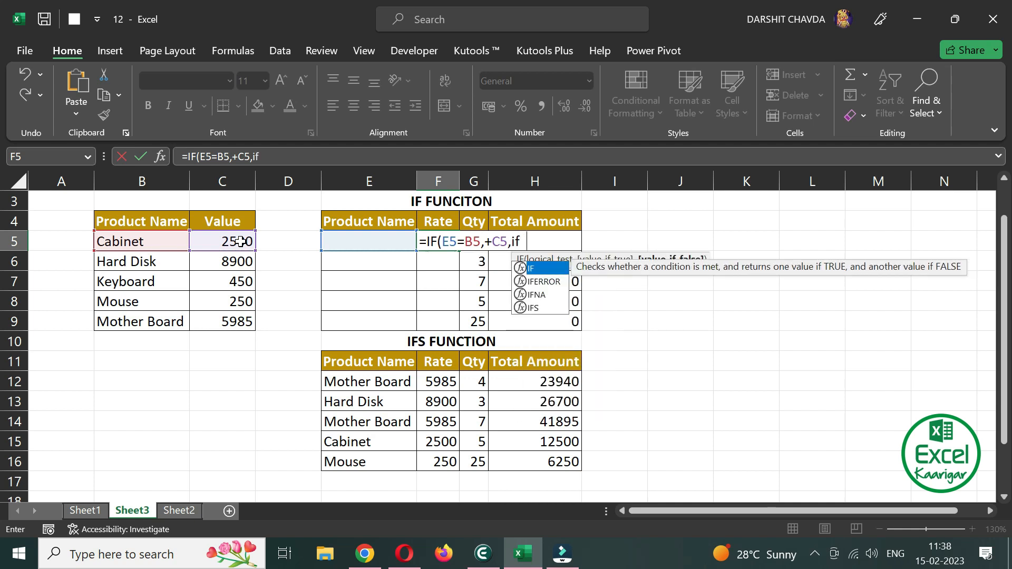
pyautogui.press('Tab')
pyautogui.click(376, 242)
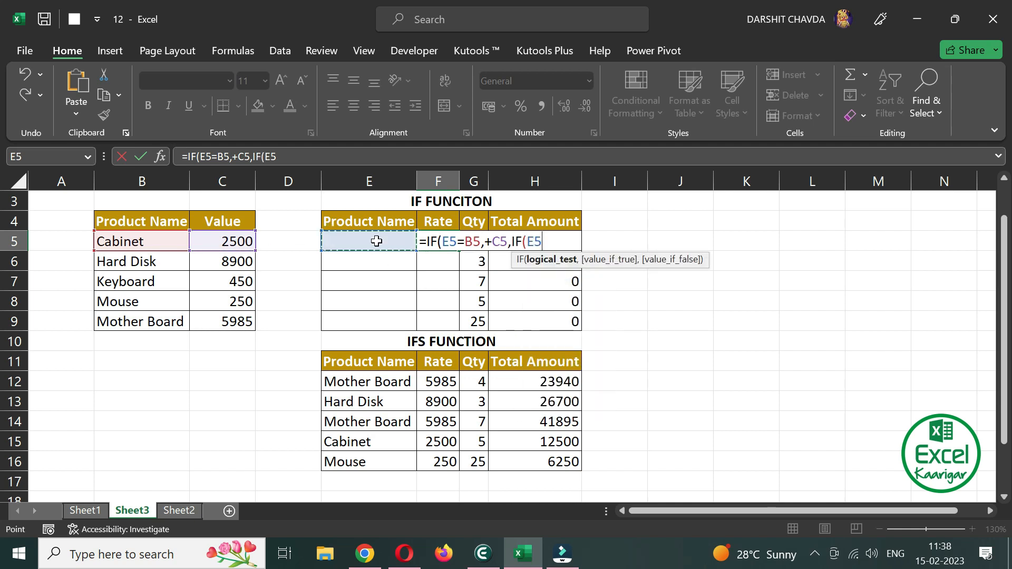
pyautogui.write('=')
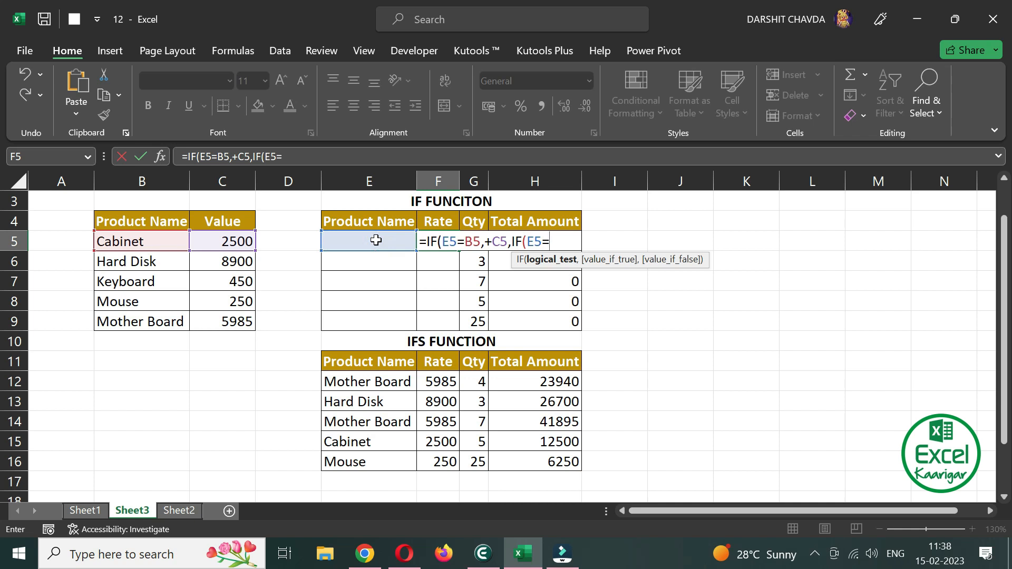
pyautogui.click(121, 262)
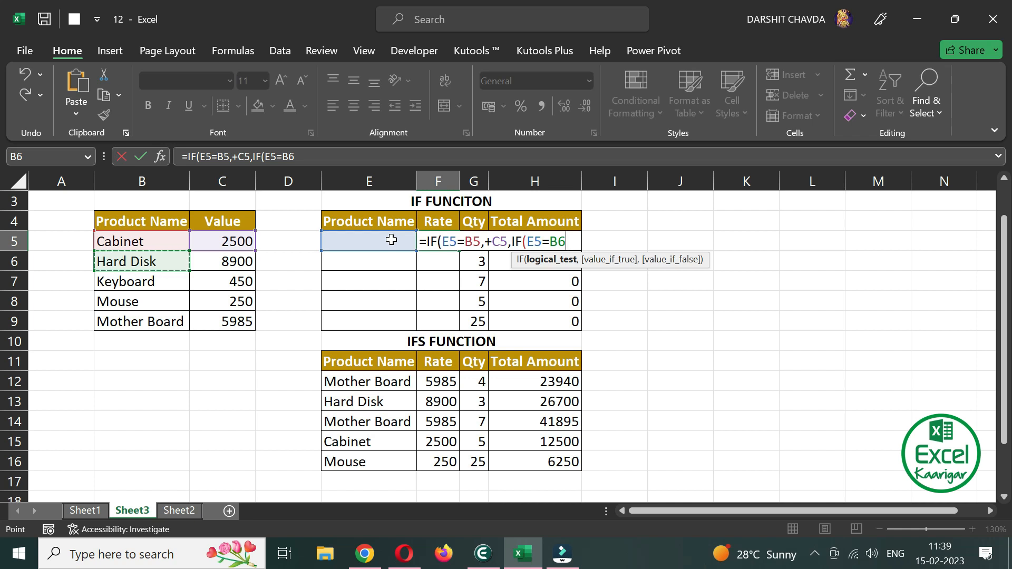
pyautogui.write(',+')
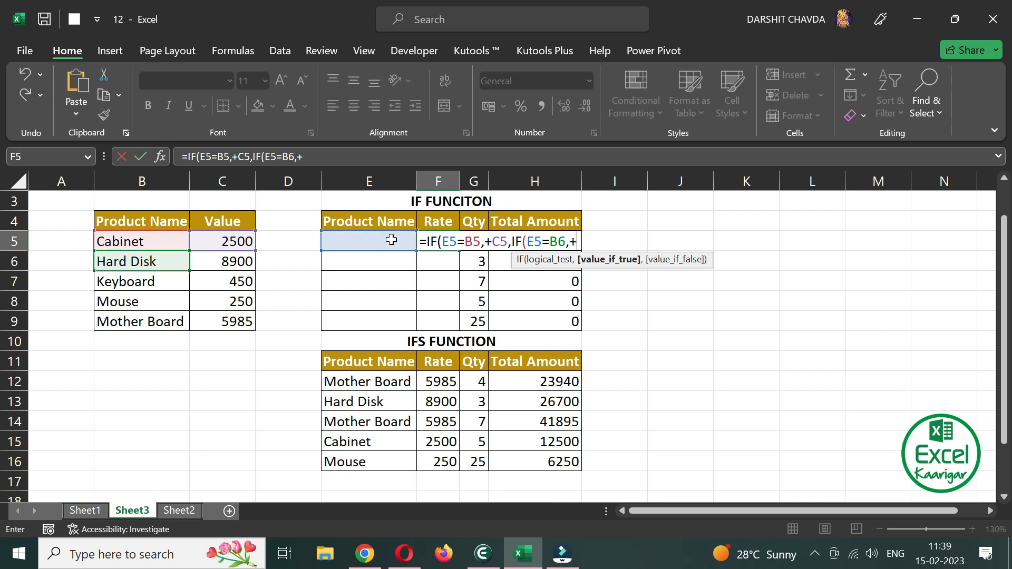
pyautogui.click(241, 262)
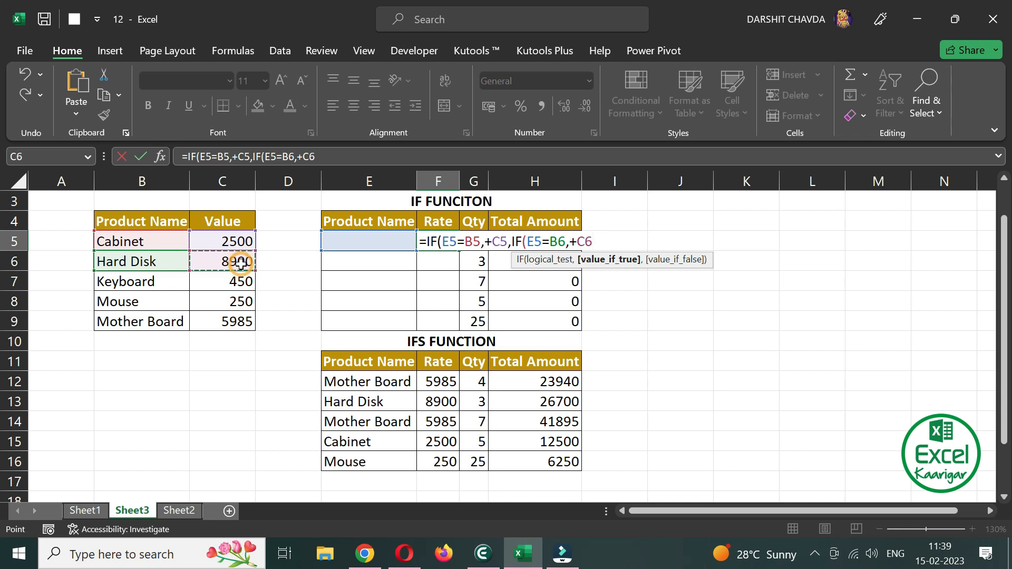
# Add a third nested condition, IF(E5=B7,+C7, to the F5 formula for Keyboard
pyautogui.write(',')
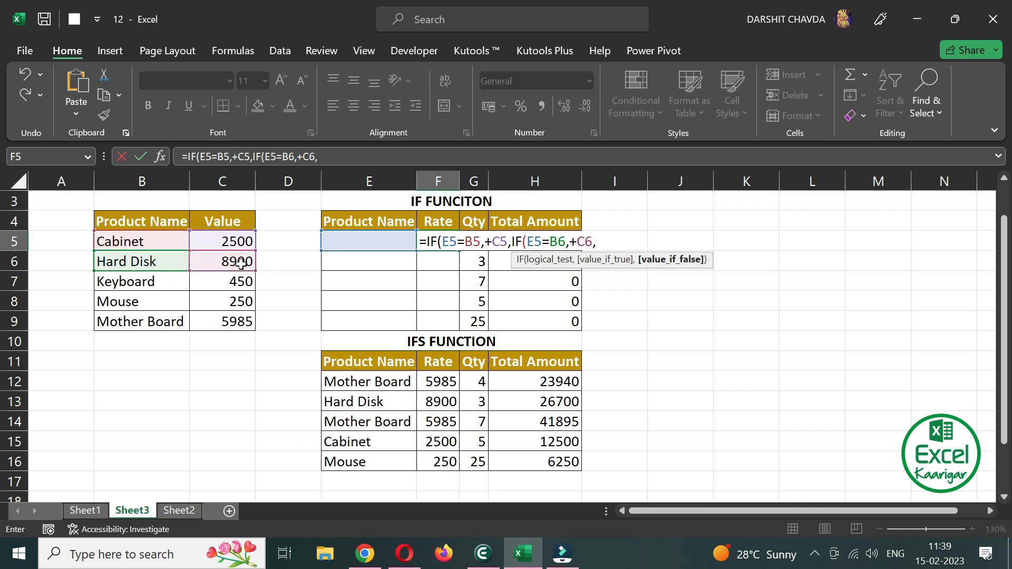
pyautogui.write('if(')
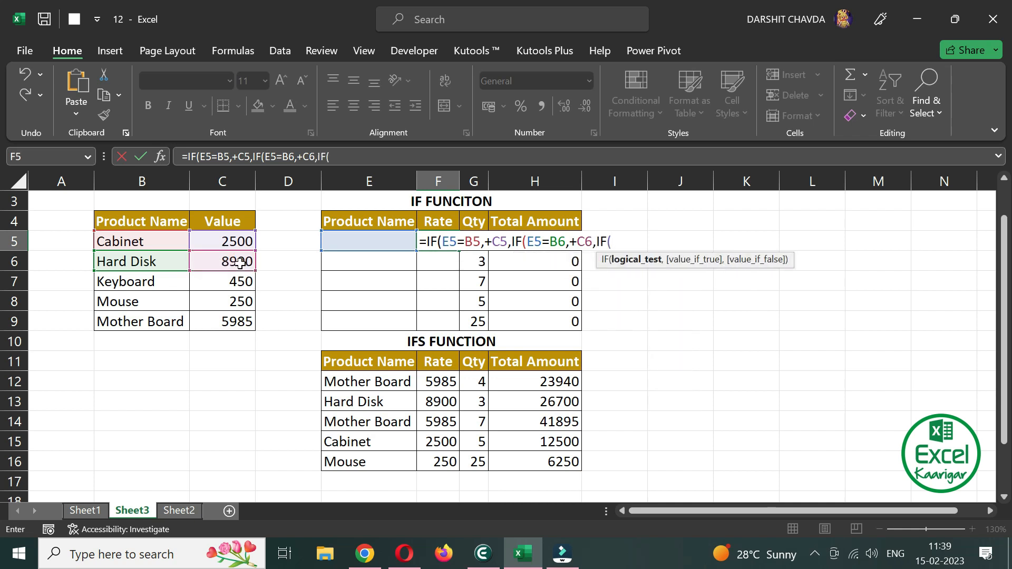
pyautogui.click(341, 244)
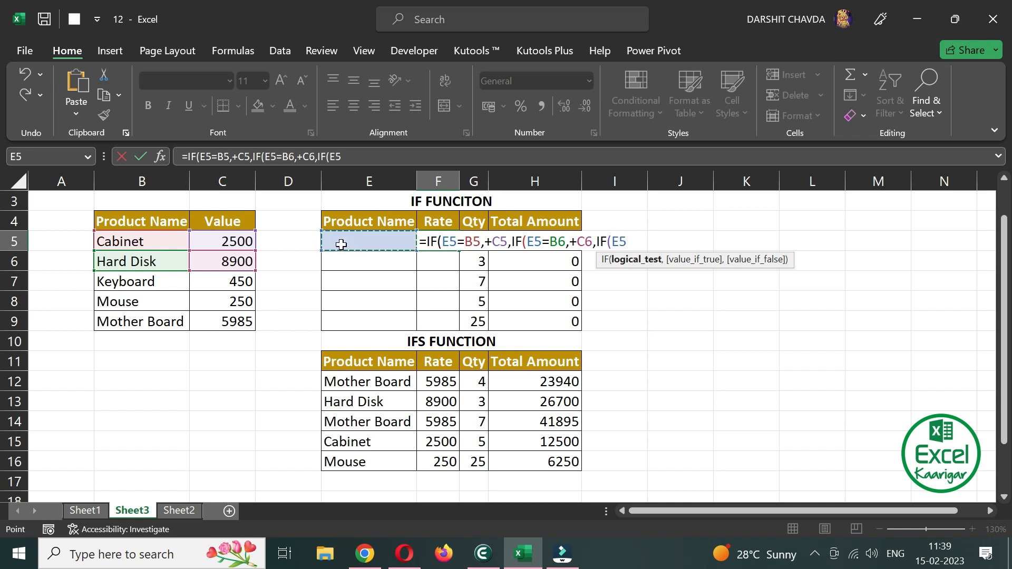
pyautogui.write('=')
pyautogui.click(128, 287)
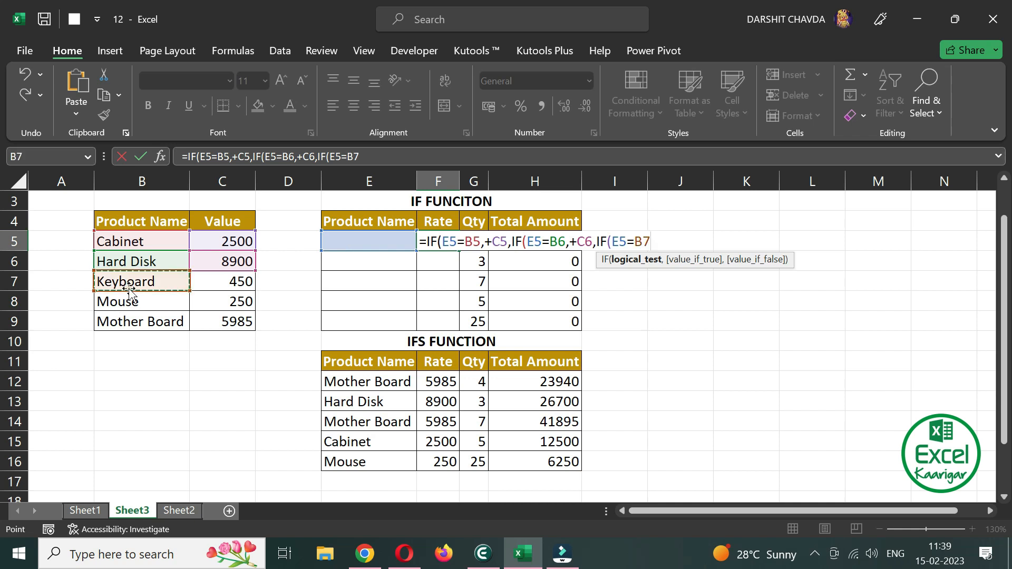
pyautogui.write(',')
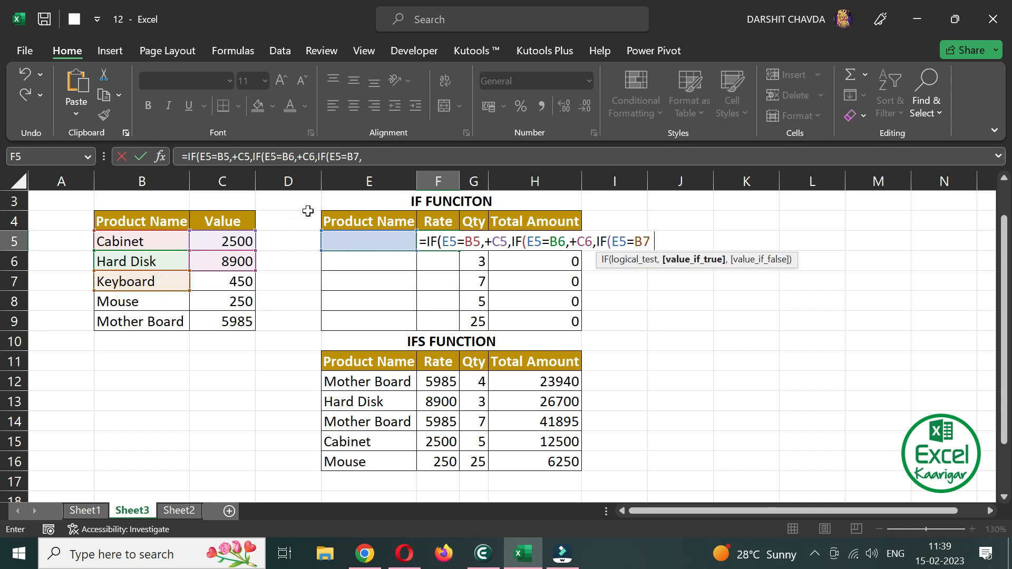
pyautogui.write('+')
pyautogui.click(241, 278)
# Add a fourth nested condition, IF(E5=B8,+C8, to the F5 formula for Mouse
pyautogui.write(',')
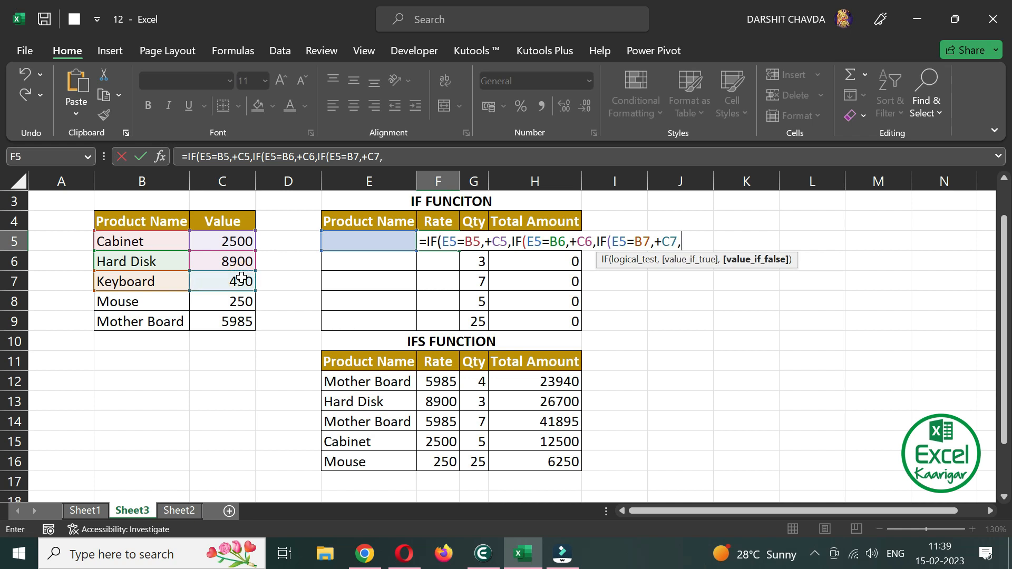
pyautogui.write('IF(')
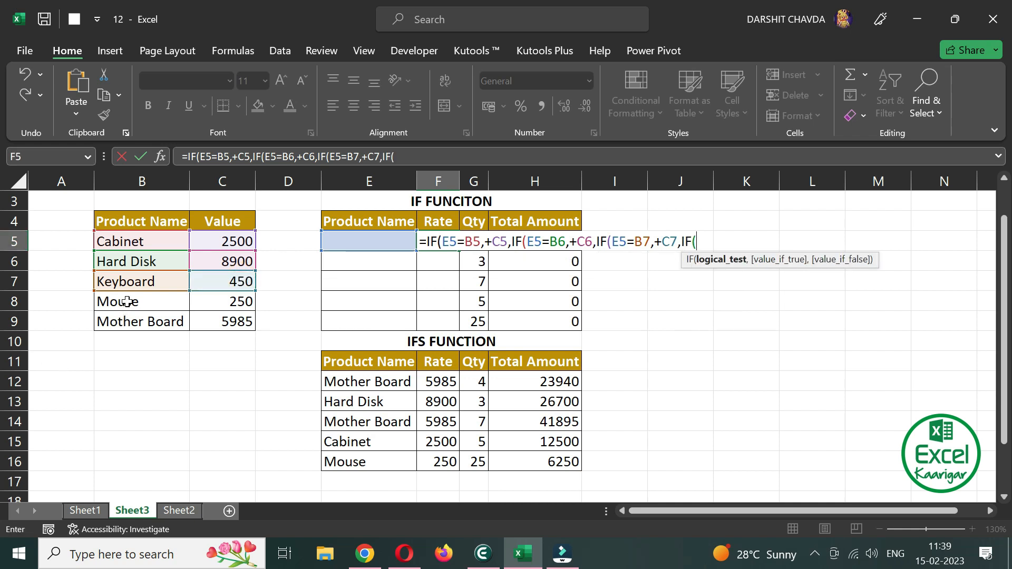
pyautogui.click(126, 301)
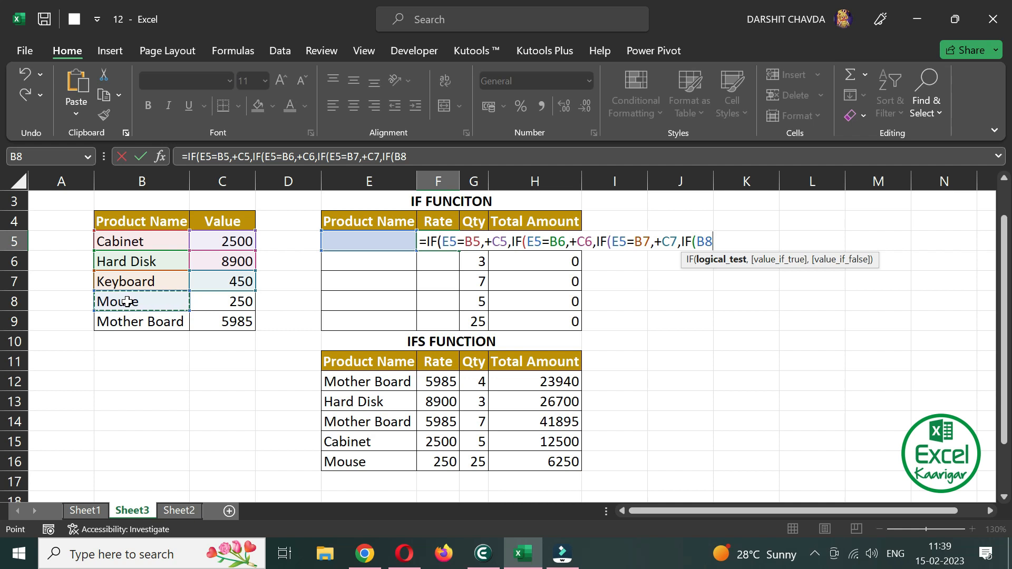
pyautogui.press('BackSpace')
pyautogui.press('BackSpace')
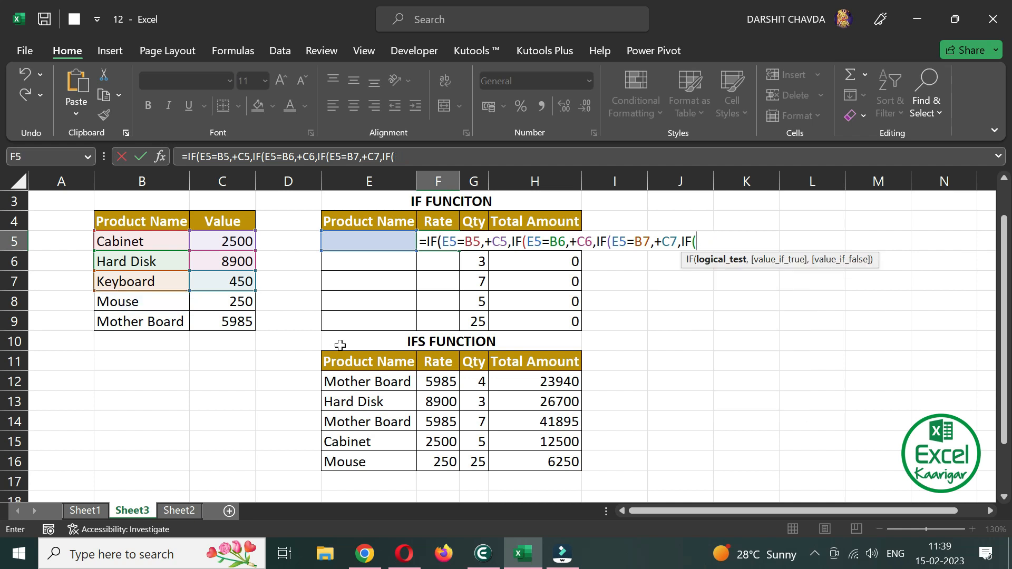
pyautogui.click(384, 246)
pyautogui.write('=')
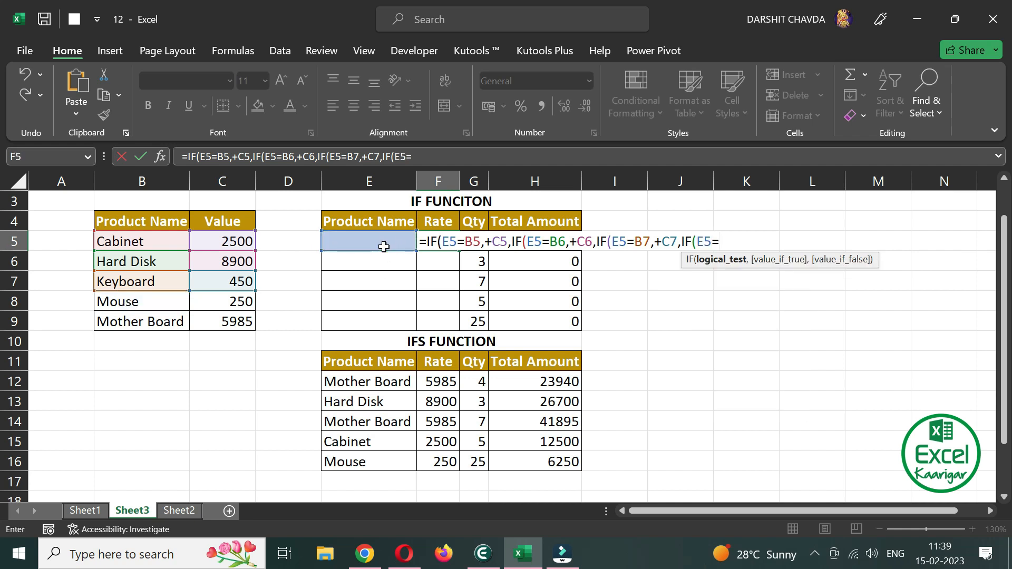
pyautogui.click(117, 302)
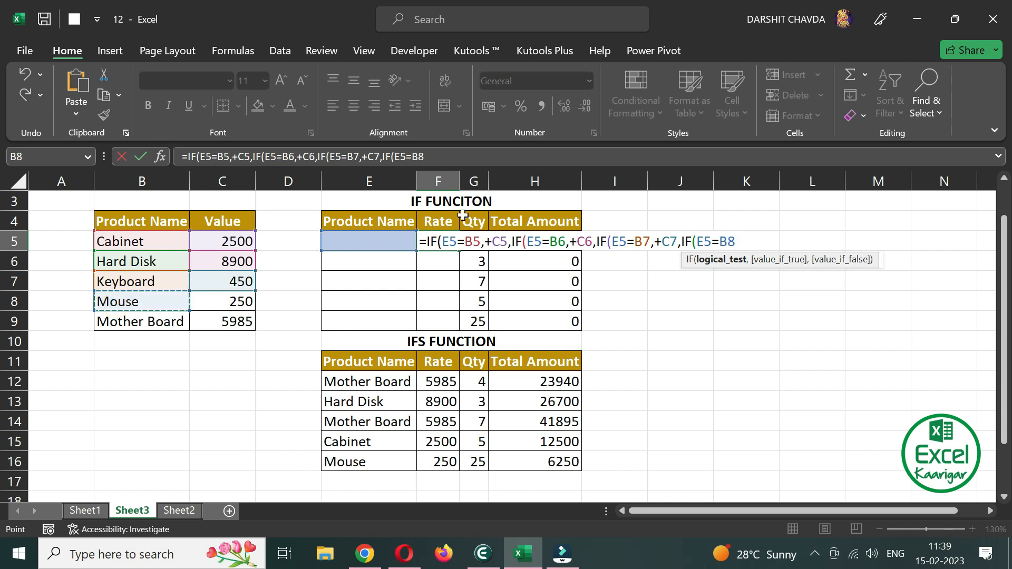
pyautogui.write(',+')
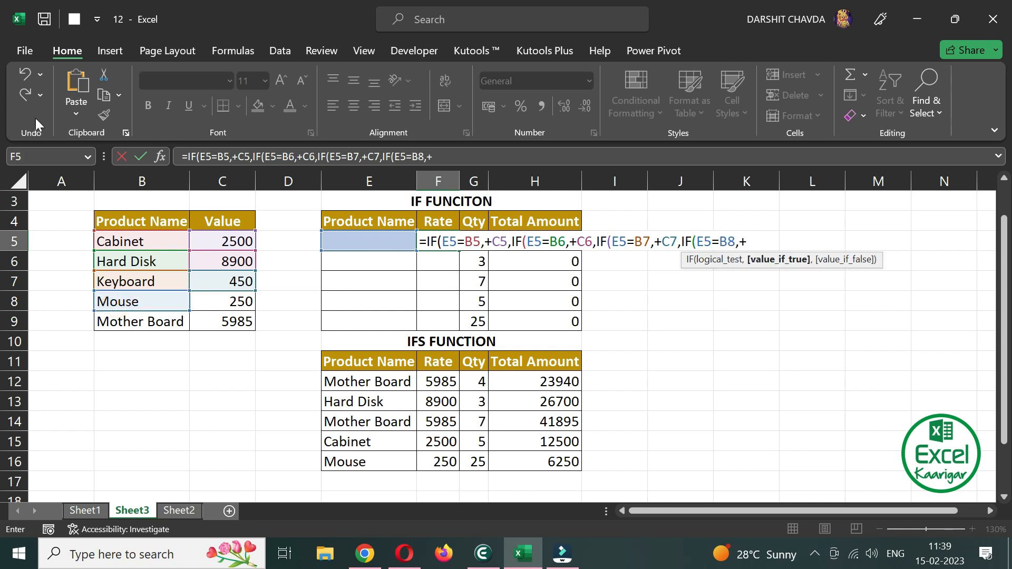
pyautogui.click(223, 306)
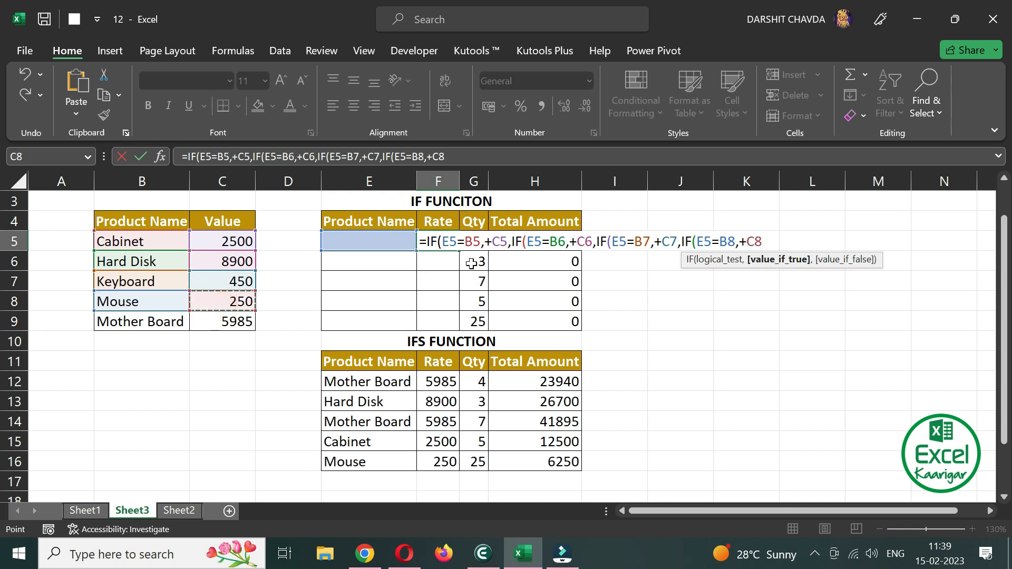
# Add a fifth nested condition, IF(E5=B9,+C9, to the F5 formula for Mother Board
pyautogui.write(',')
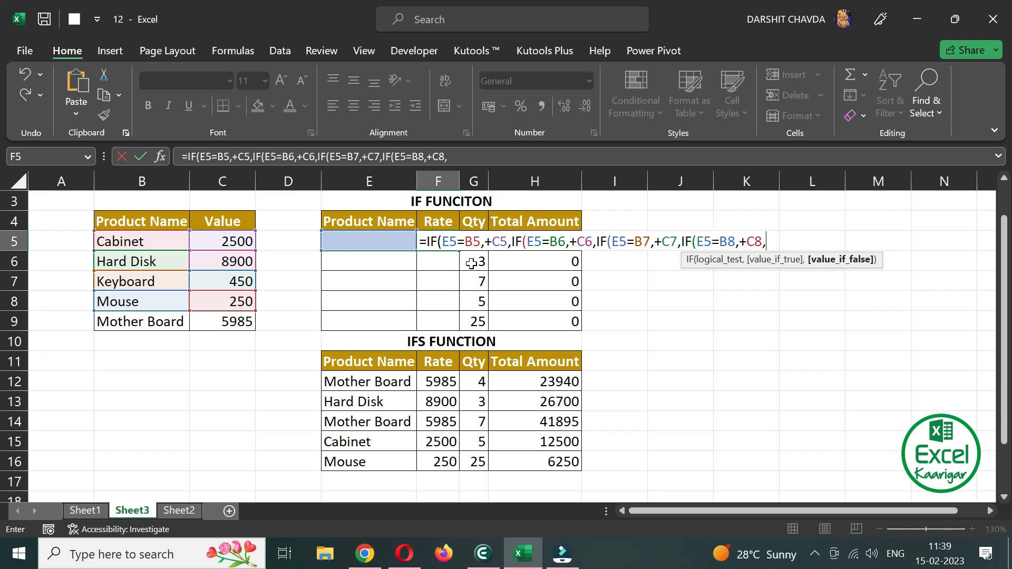
pyautogui.write('IF(')
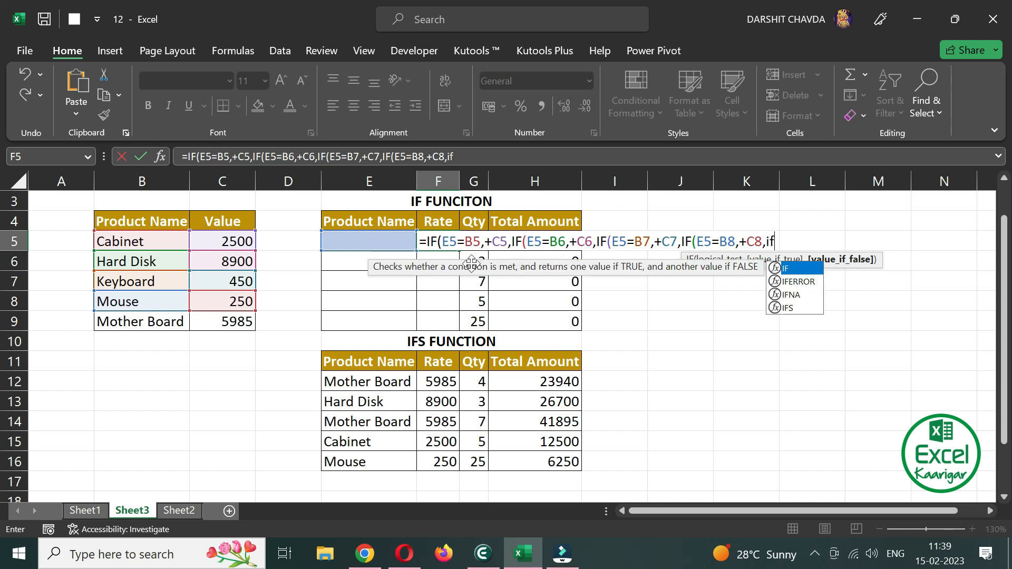
pyautogui.click(332, 241)
pyautogui.write('=')
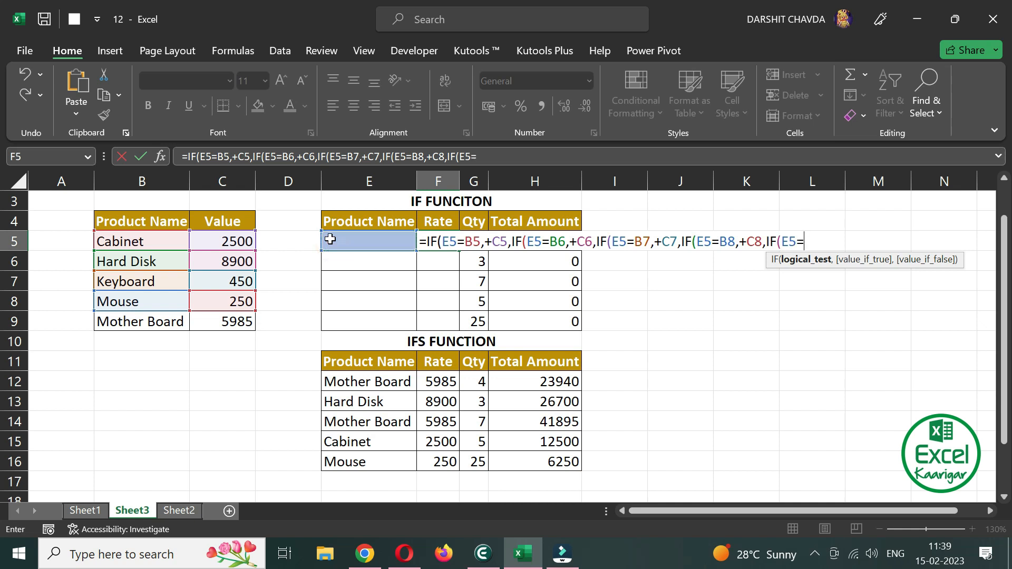
pyautogui.click(117, 322)
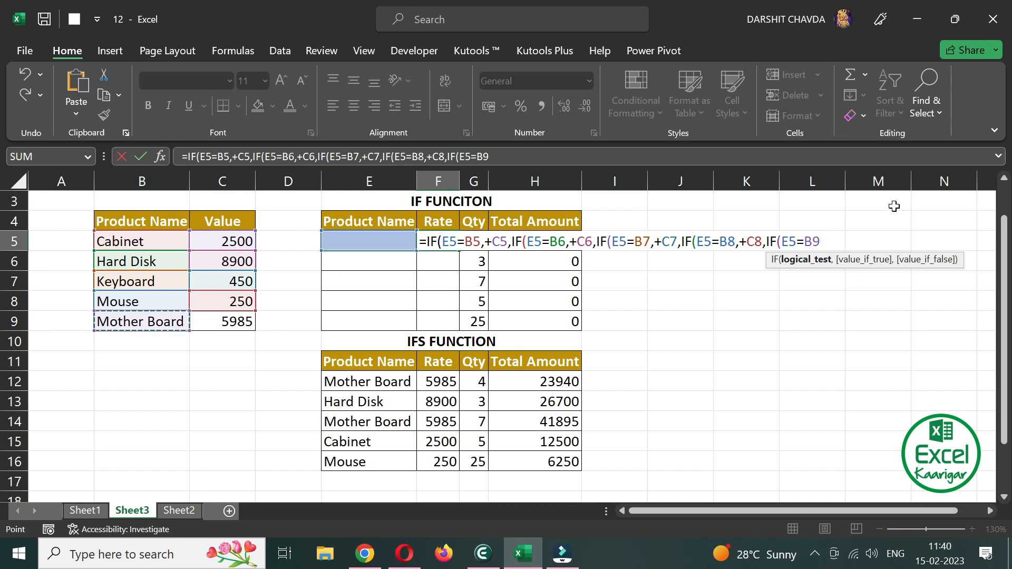
pyautogui.write(',+')
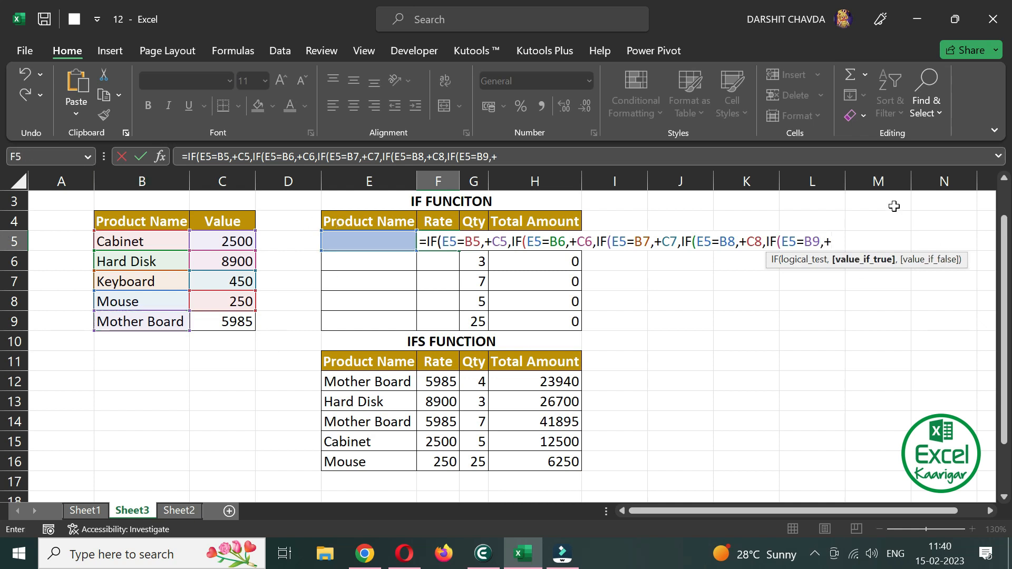
pyautogui.click(234, 321)
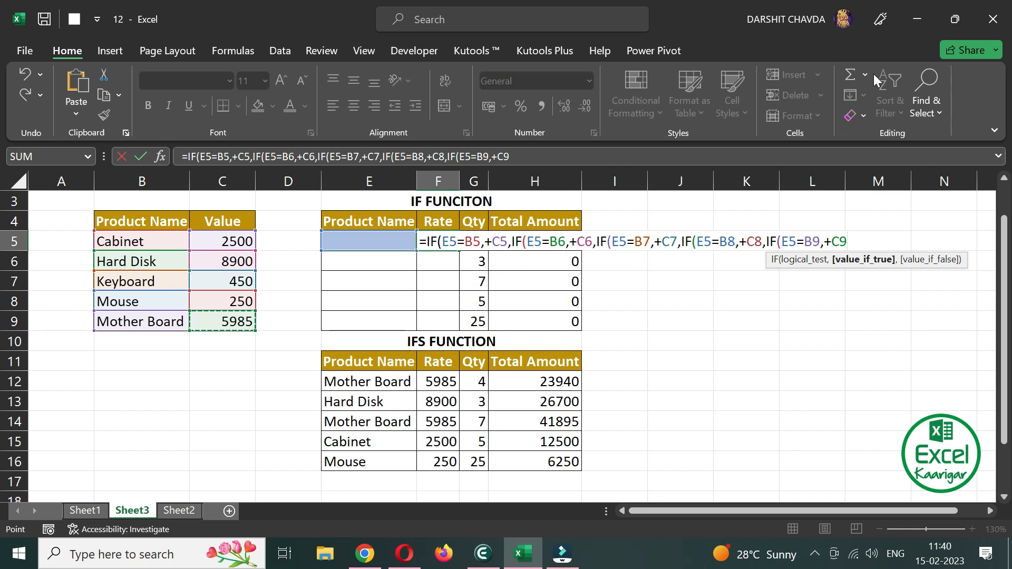
# Close all five nested IFs in the F5 formula with parentheses and commit it
pyautogui.write('))')
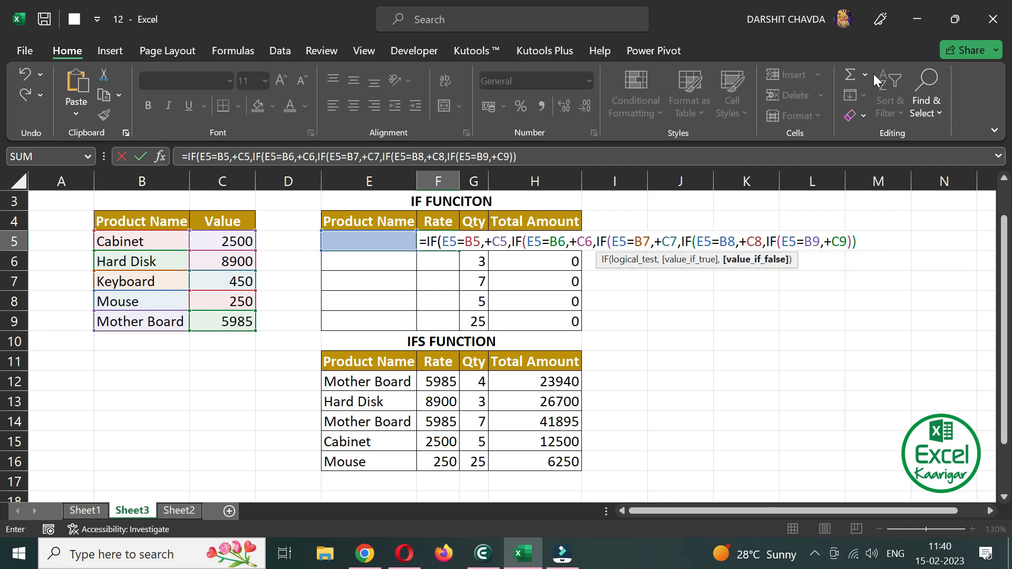
pyautogui.write(')))')
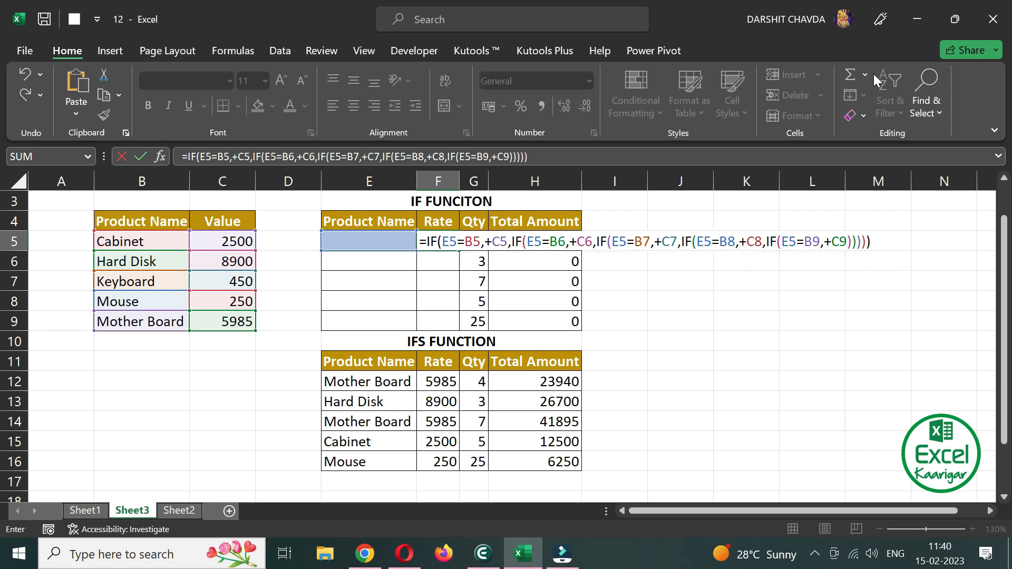
pyautogui.press('Return')
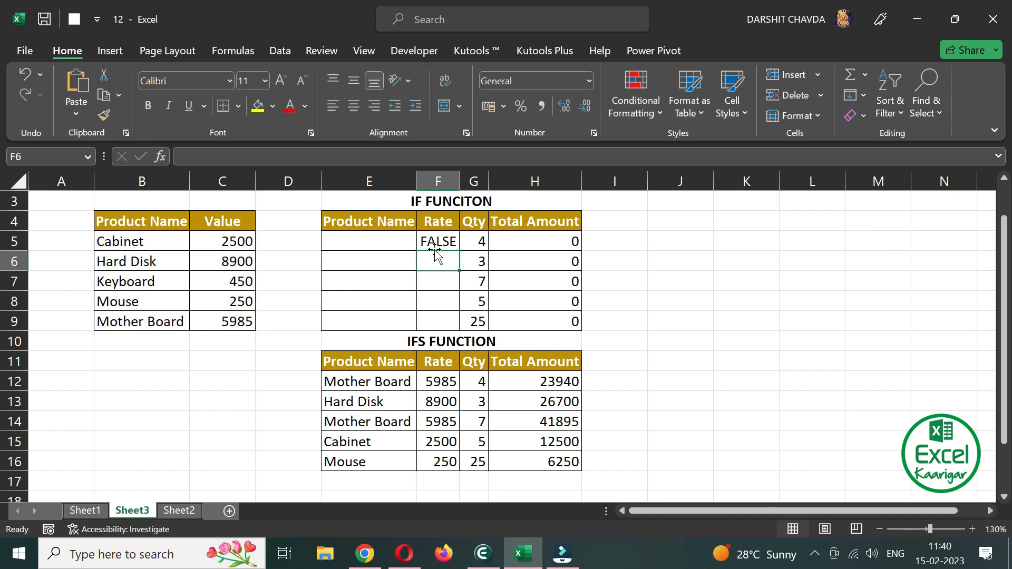
# Enter Cabinet as the product name in E5 to test the rate formula
pyautogui.click(375, 239)
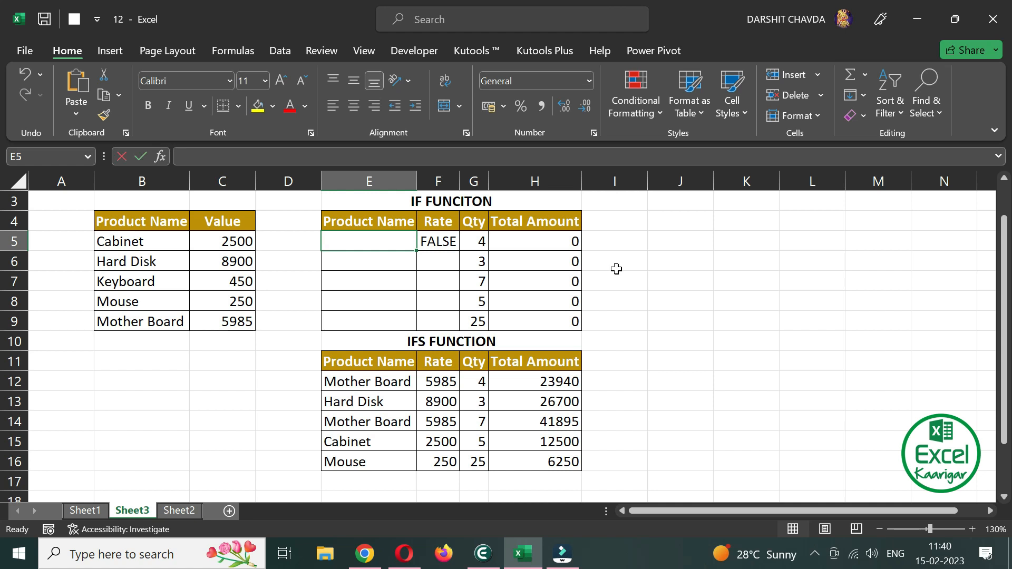
pyautogui.write('C')
pyautogui.press('Tab')
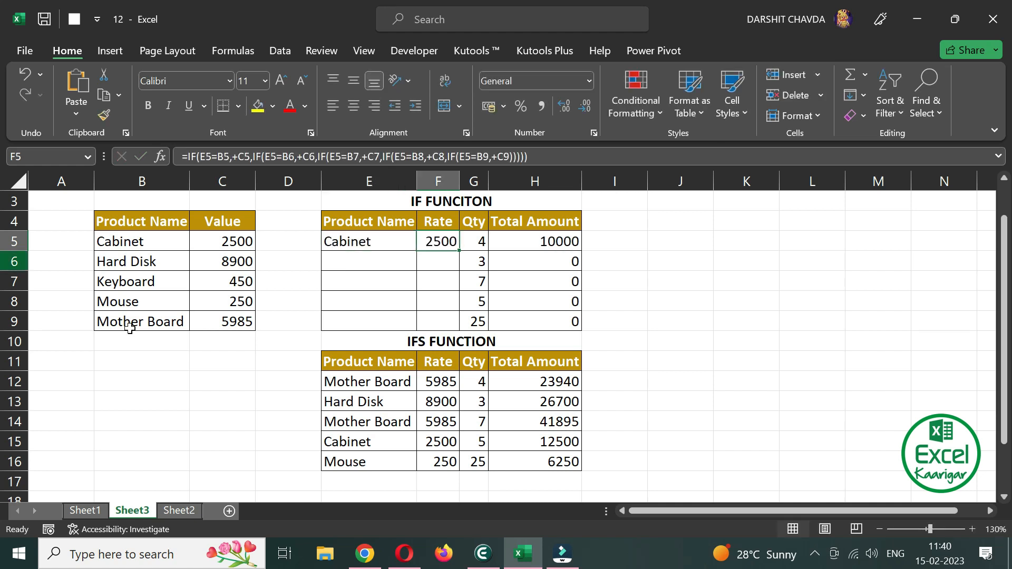
# Replace the product name in E5 with Hard Disk to test the second condition
pyautogui.click(366, 242)
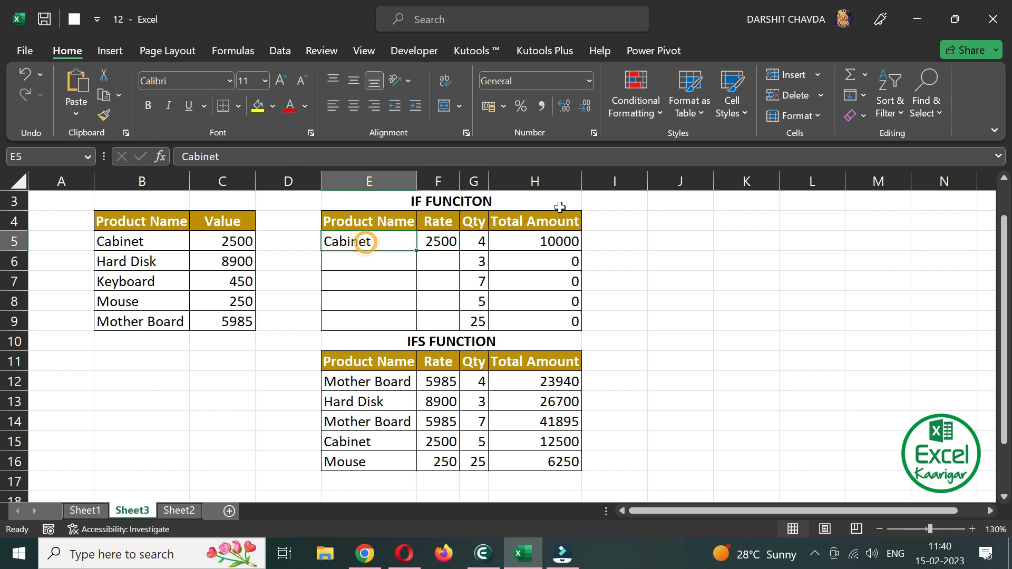
pyautogui.write('Hardi')
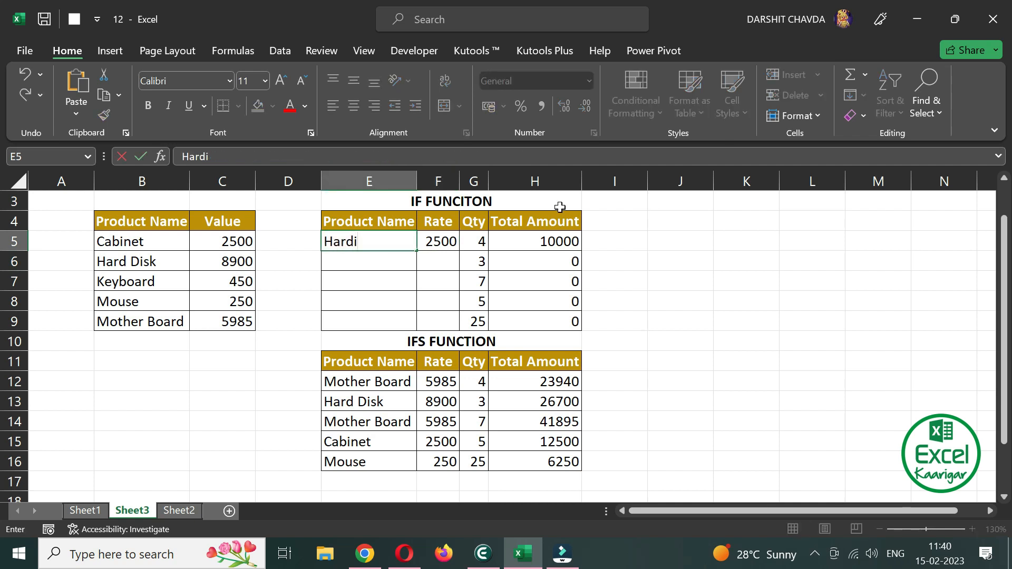
pyautogui.press('Return')
pyautogui.press('Up')
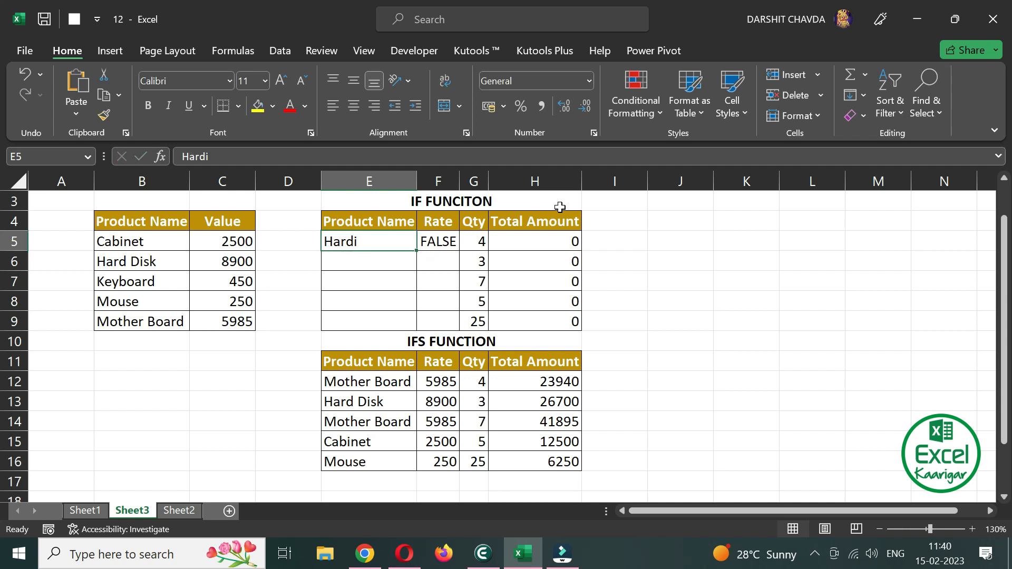
pyautogui.write('Hard')
pyautogui.hotkey('ctrl', 'Right')
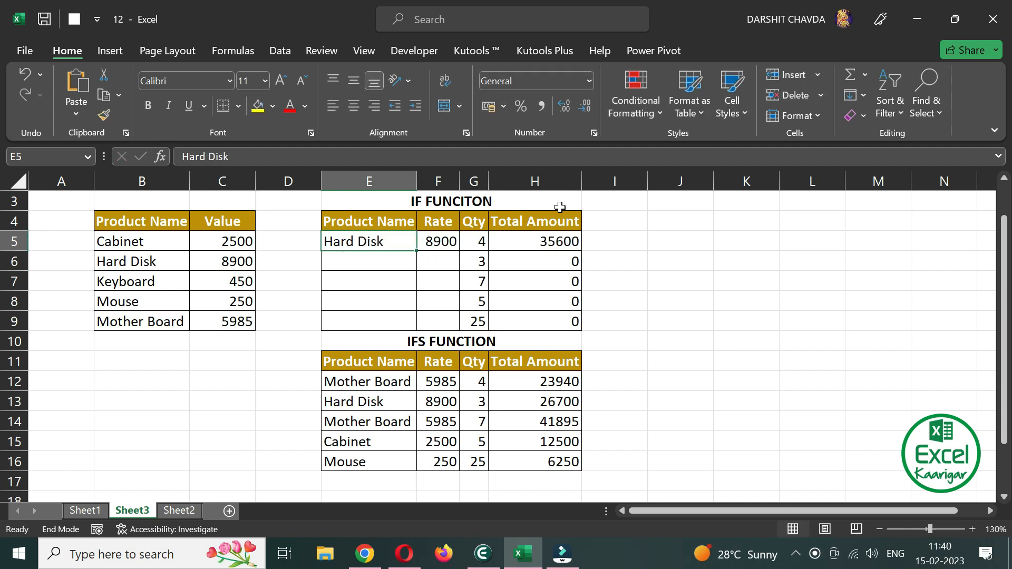
# Replace the product name in E5 with Key Board
pyautogui.press('Down')
pyautogui.press('Left')
pyautogui.press('Up')
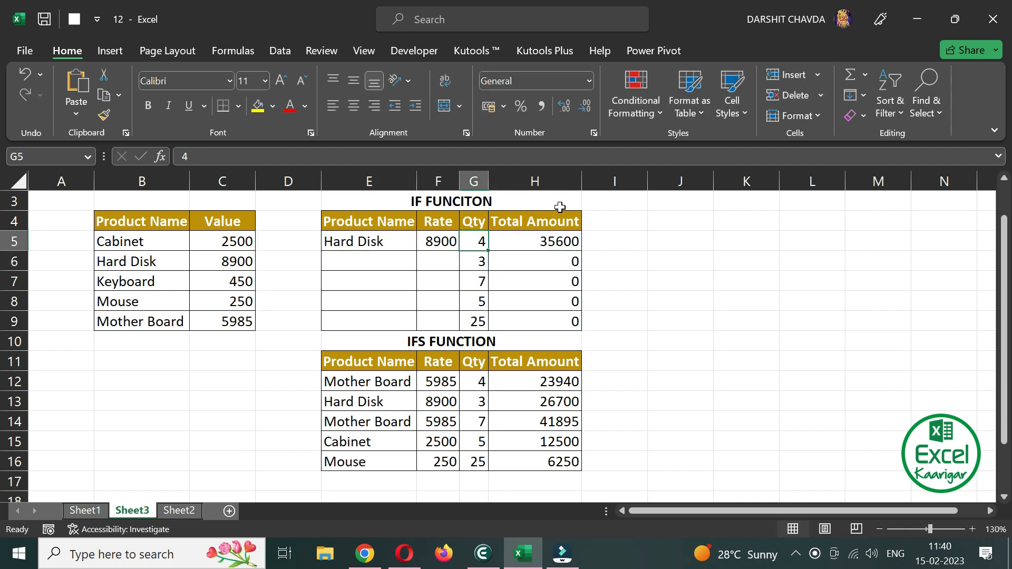
pyautogui.press('Left')
pyautogui.press('Left')
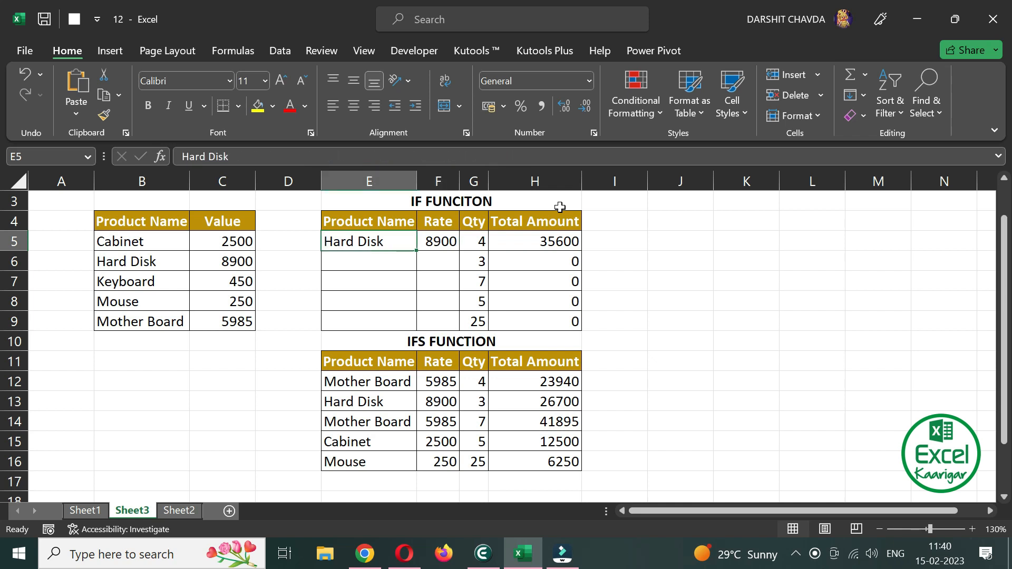
pyautogui.write('Keyb')
pyautogui.press('BackSpace')
pyautogui.write('Board')
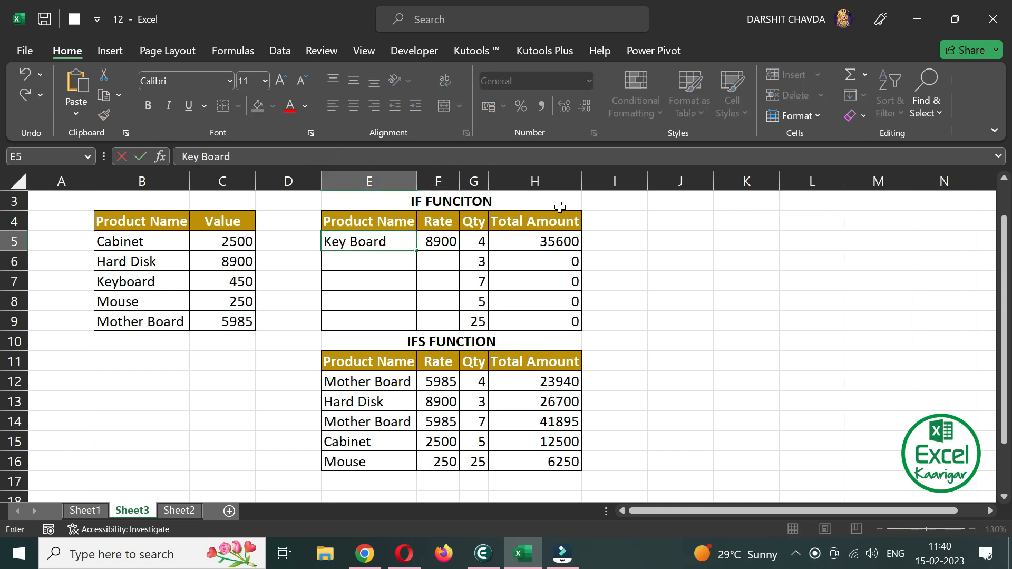
pyautogui.press('Return')
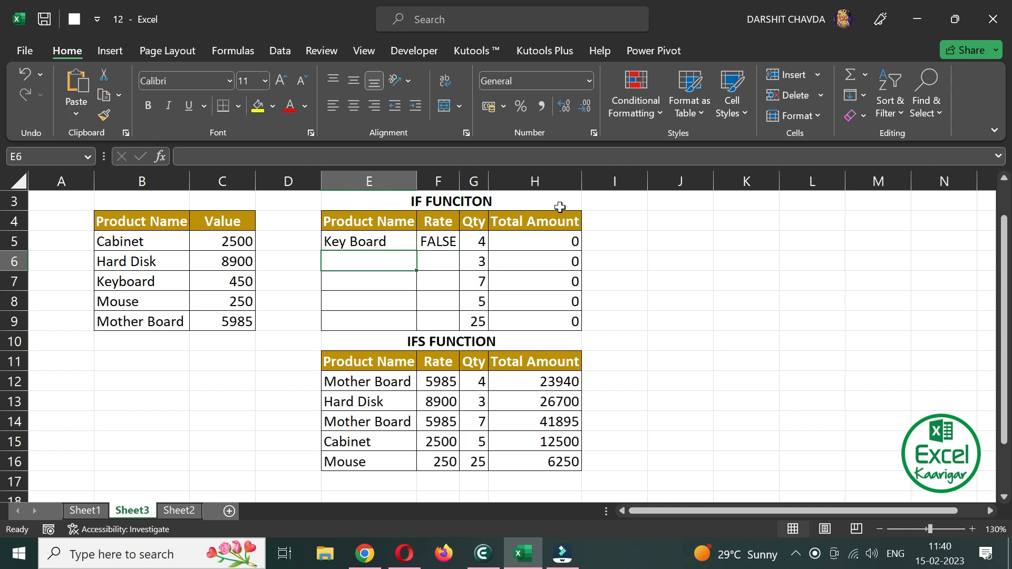
# Correct the product name in E5 to Keyboard, matching the spelling in the price list
pyautogui.press('Up')
pyautogui.press('F2')
pyautogui.press('BackSpace')
pyautogui.press('BackSpace')
pyautogui.press('BackSpace')
pyautogui.press('BackSpace')
pyautogui.press('BackSpace')
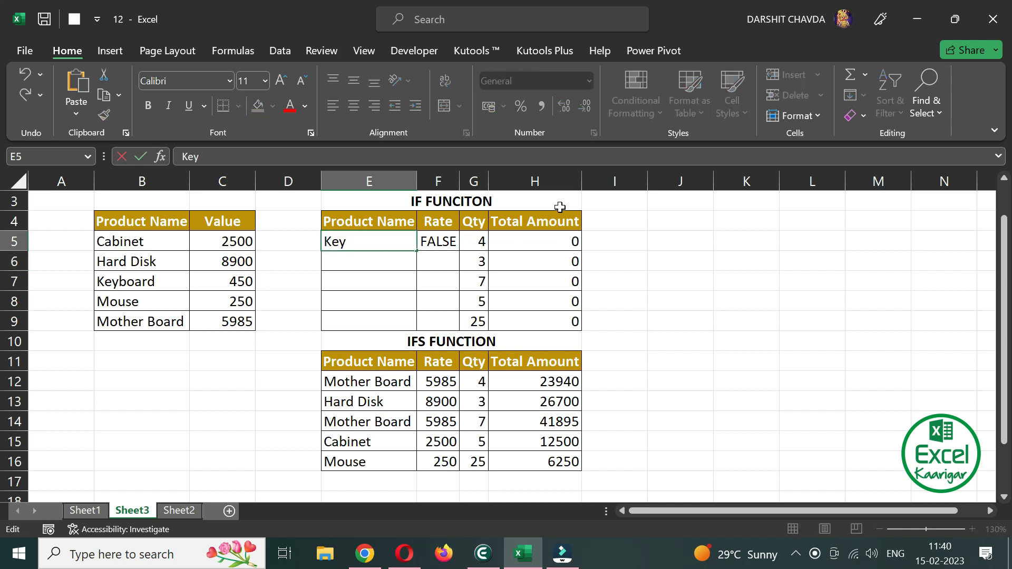
pyautogui.write('boar')
pyautogui.write('d')
pyautogui.press('Return')
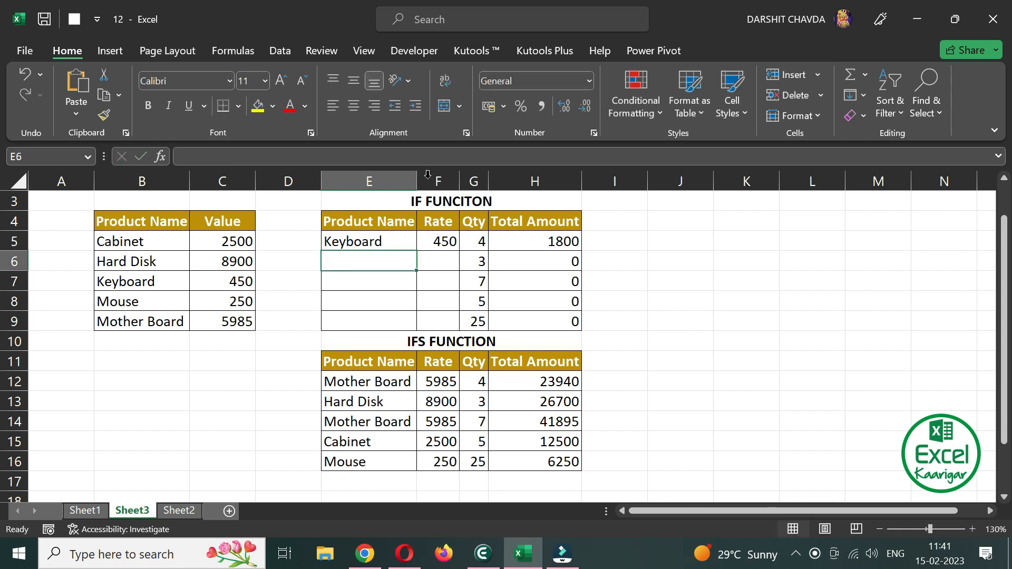
# Replace the product name in E5 with Mouse to test the fourth condition
pyautogui.click(370, 241)
pyautogui.write('Mouse')
pyautogui.press('Return')
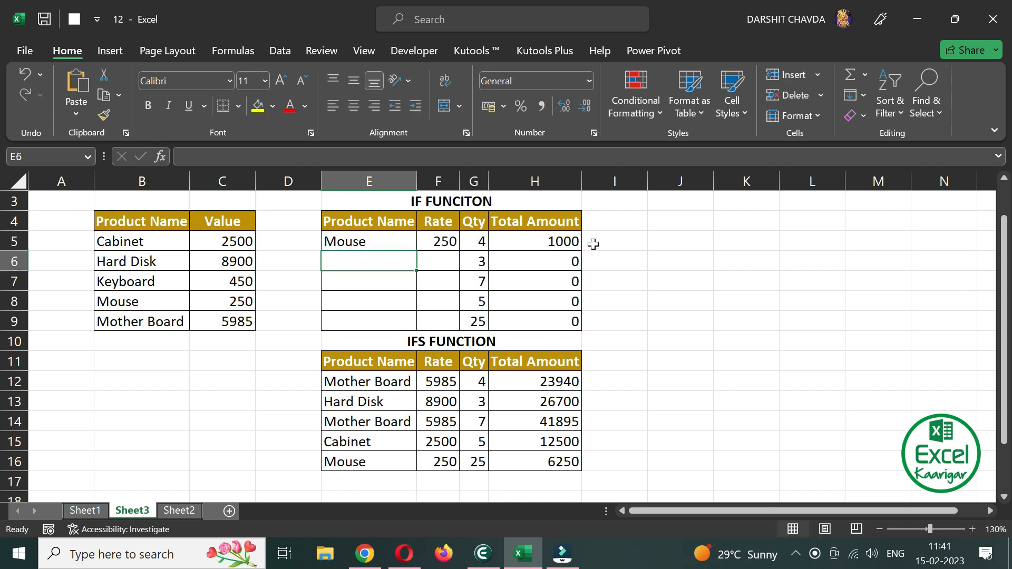
# Replace the product name in E5 with Mother Board to test the last condition
pyautogui.press('Up')
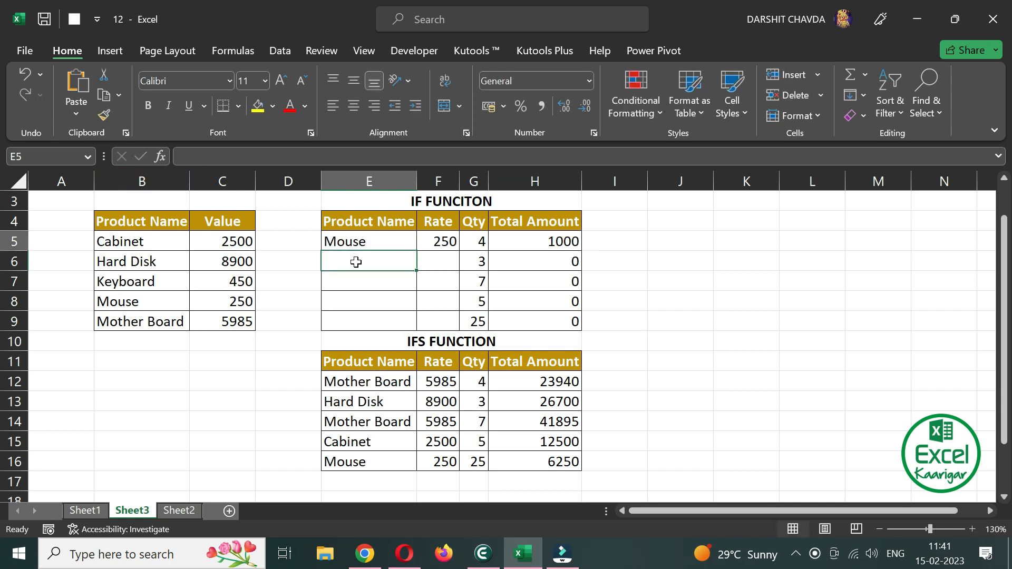
pyautogui.write('Mother')
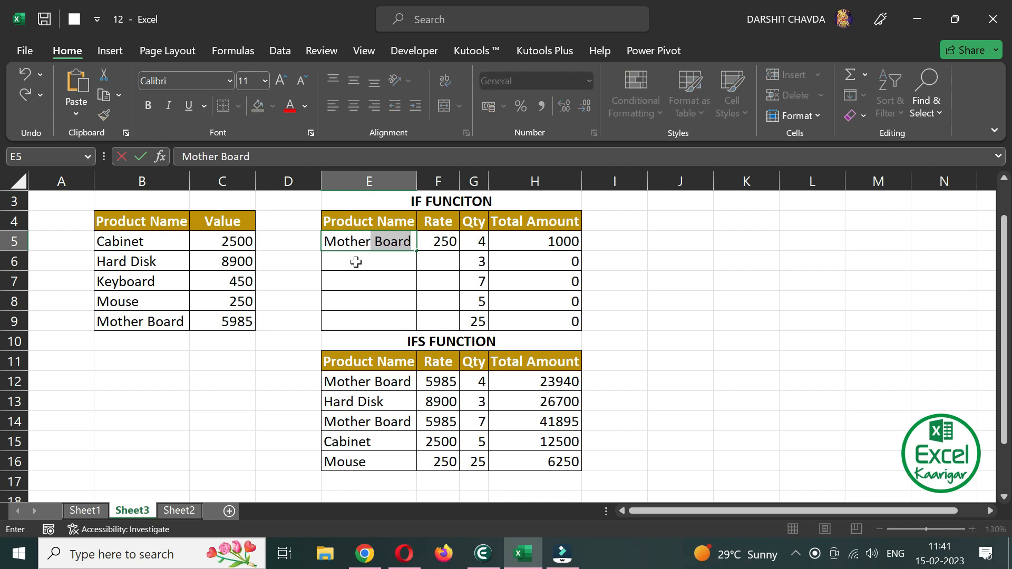
pyautogui.press('Return')
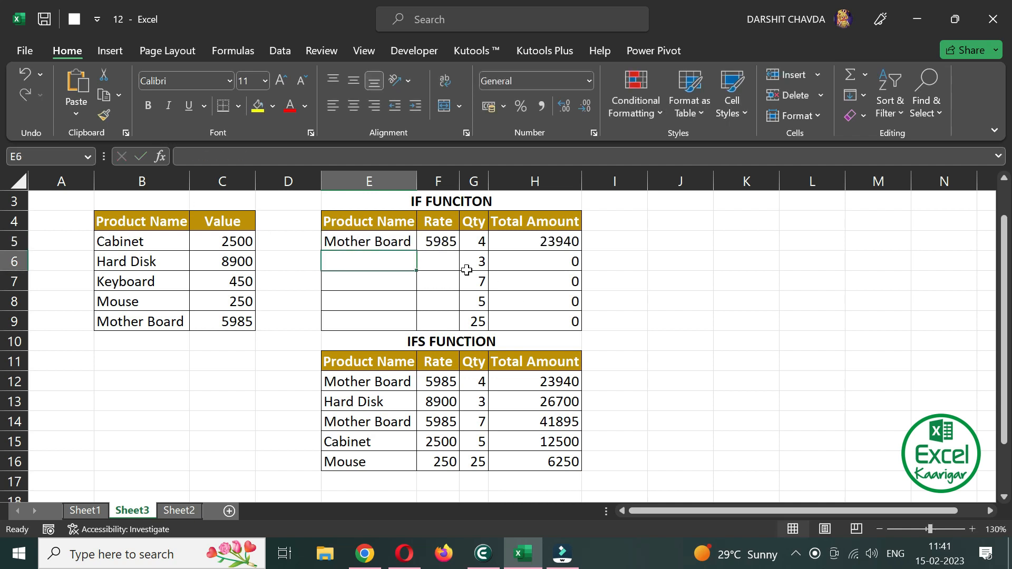
# Examine the nested IF formula in F5 and the cells it references, leaving it unedited
pyautogui.click(389, 245)
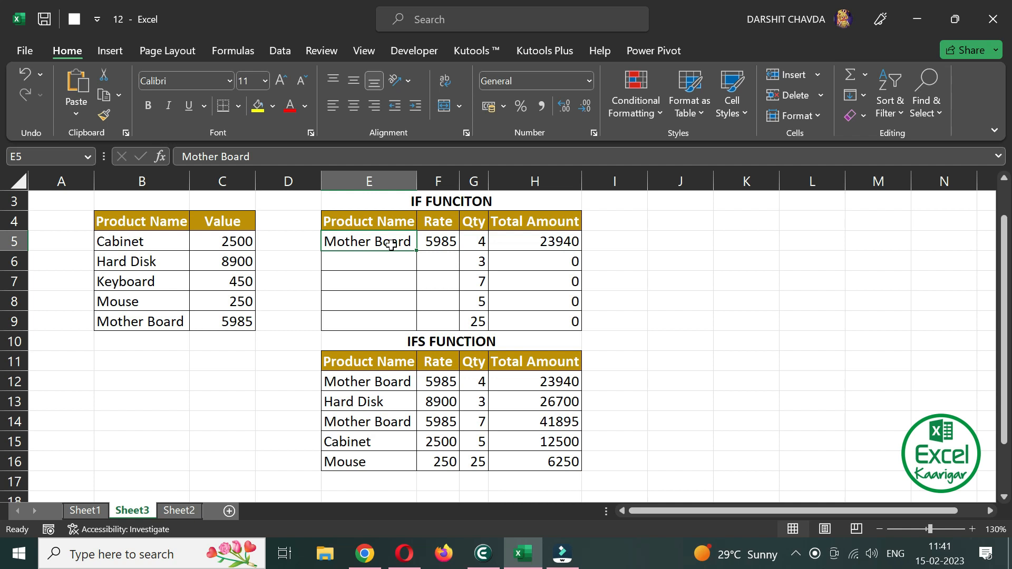
pyautogui.click(441, 247)
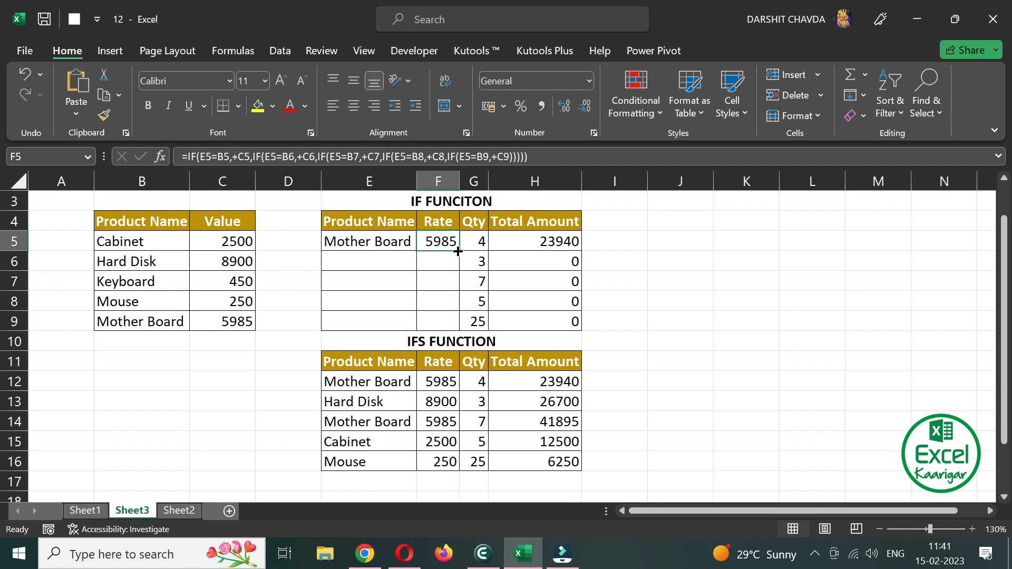
pyautogui.press('F2')
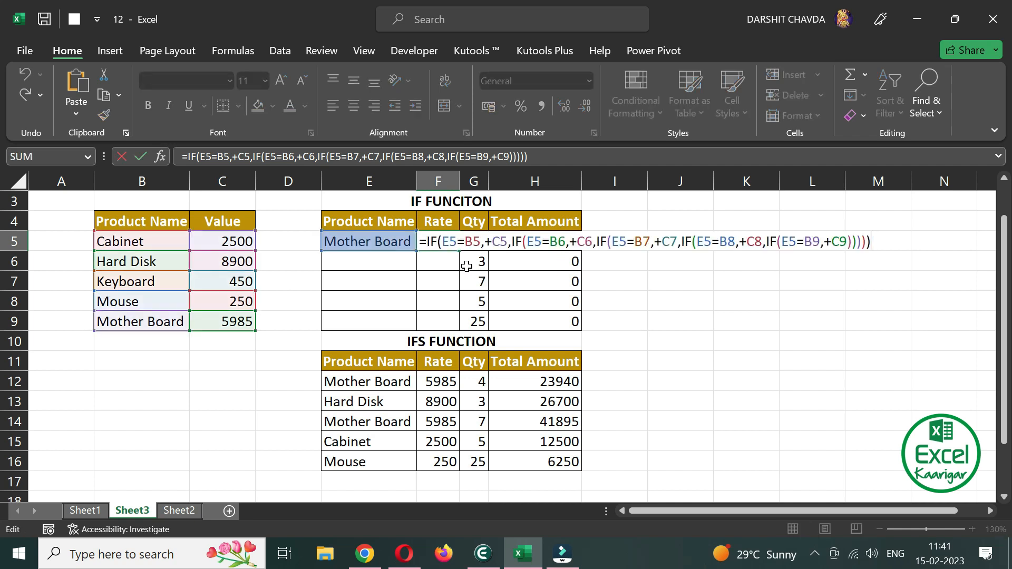
pyautogui.press('Escape')
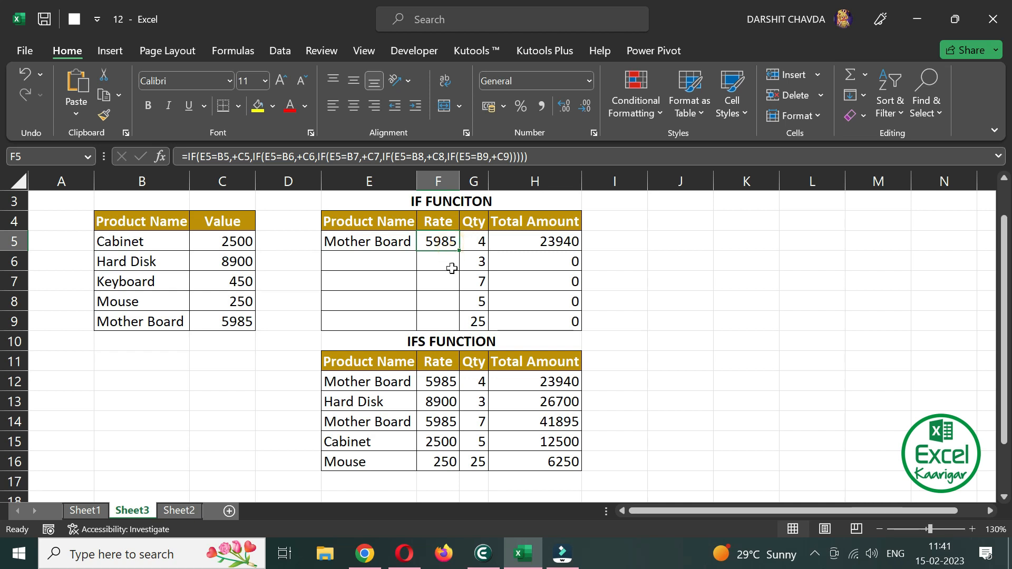
# Make the first condition's references in the F5 formula absolute, as $B$5 and $C$5
pyautogui.press('F2')
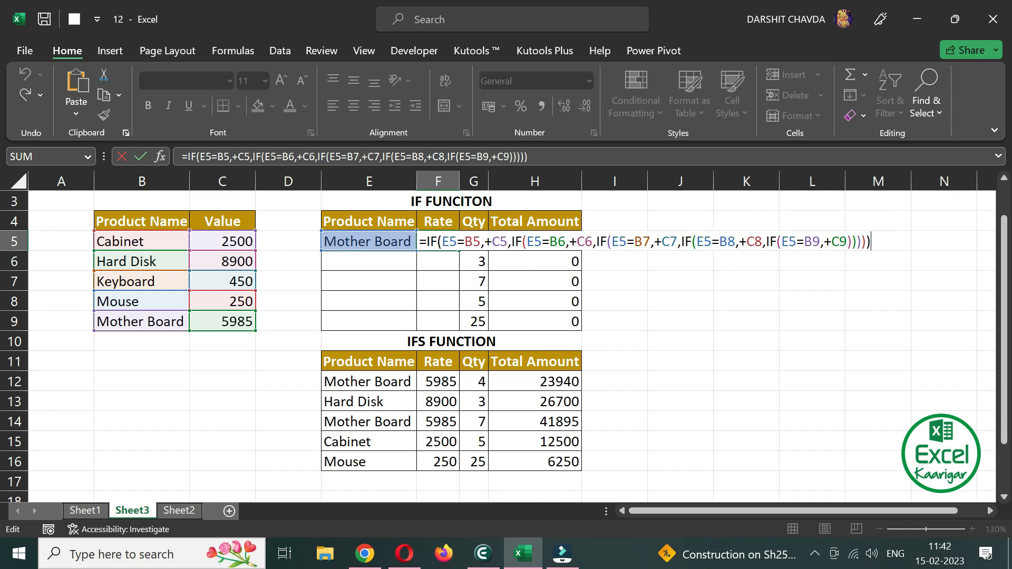
pyautogui.click(221, 157)
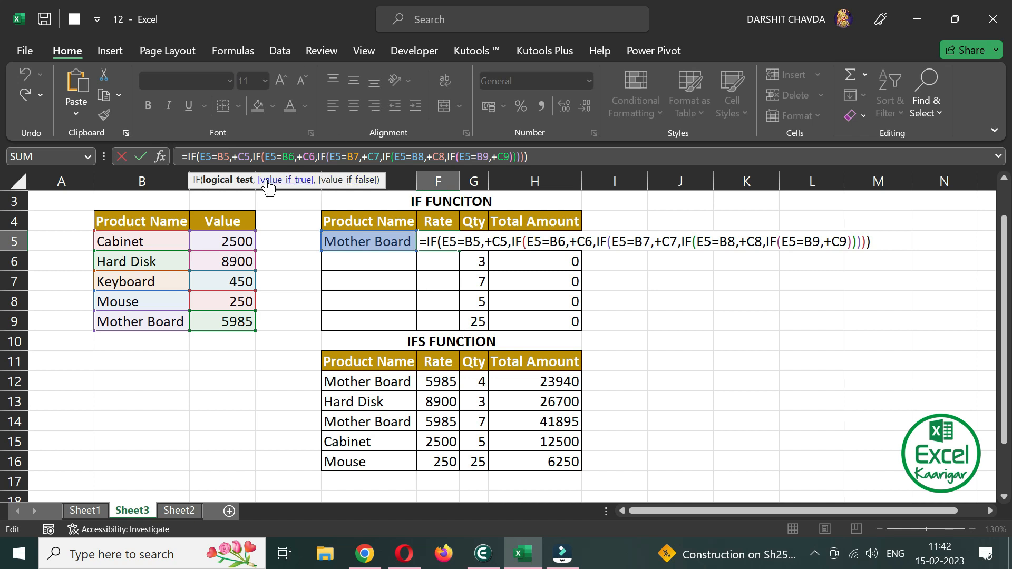
pyautogui.press('F4')
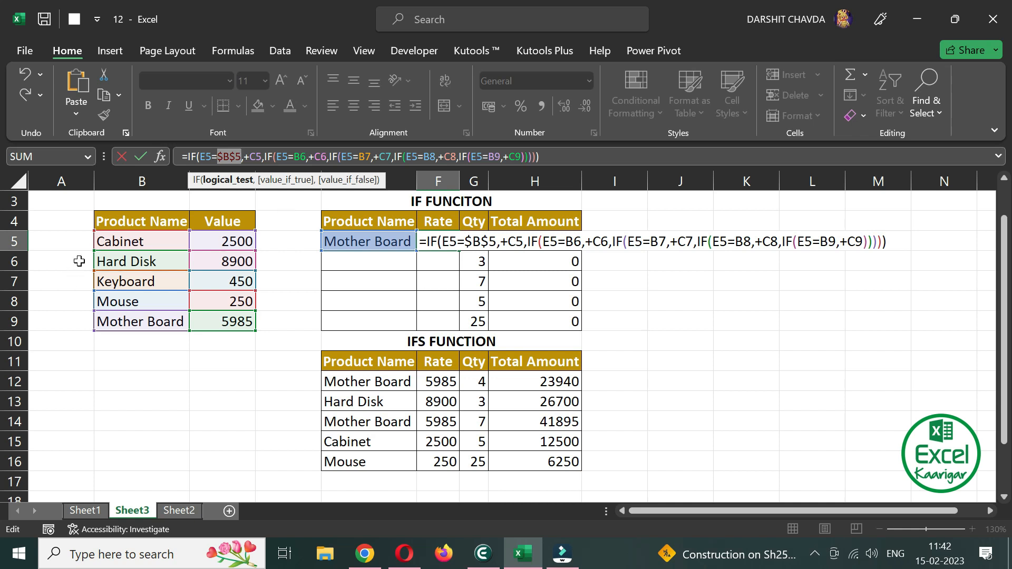
pyautogui.click(251, 161)
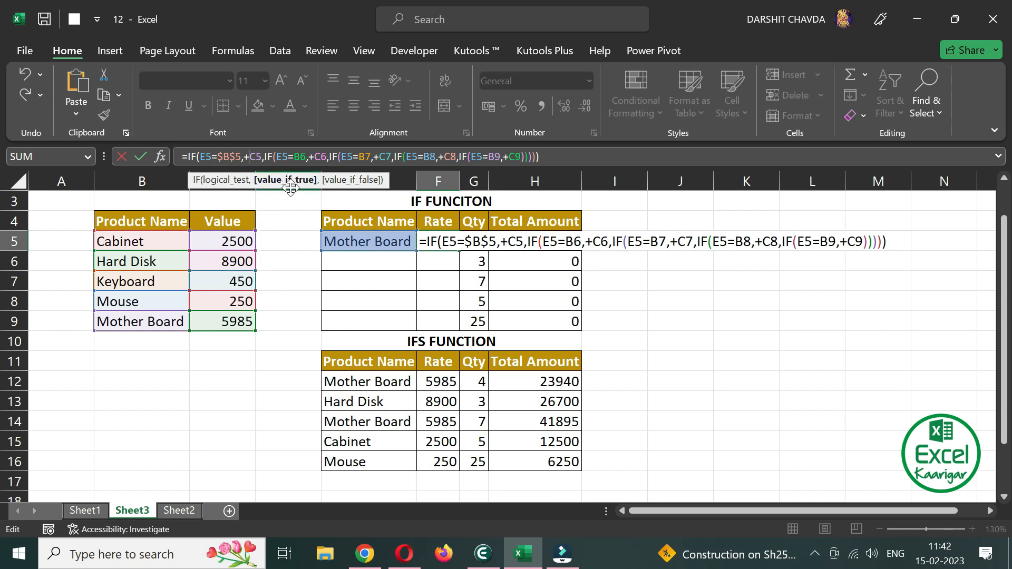
pyautogui.press('F4')
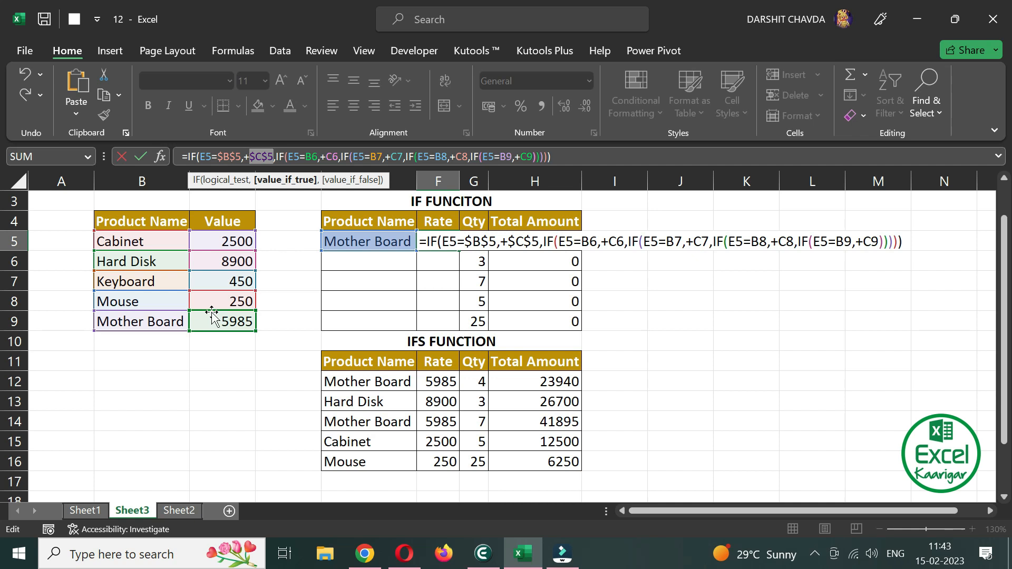
# Make the second condition's references in the F5 formula absolute, as $B$6 and $C$6
pyautogui.press('Right')
pyautogui.press('Right')
pyautogui.press('Right')
pyautogui.press('Right')
pyautogui.press('Right')
pyautogui.press('Right')
pyautogui.press('Right')
pyautogui.press('Right')
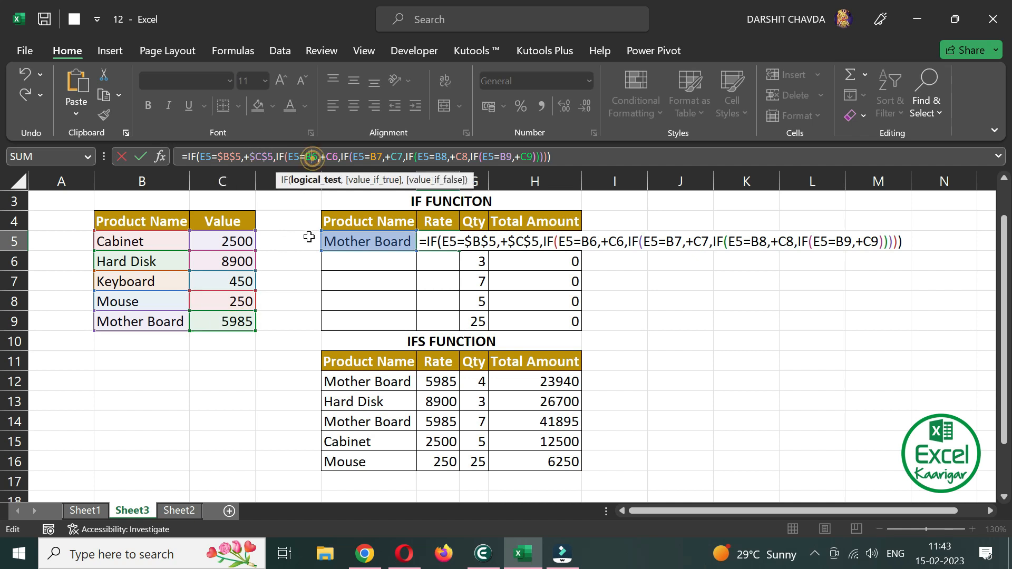
pyautogui.press('F4')
pyautogui.click(353, 182)
pyautogui.press('F4')
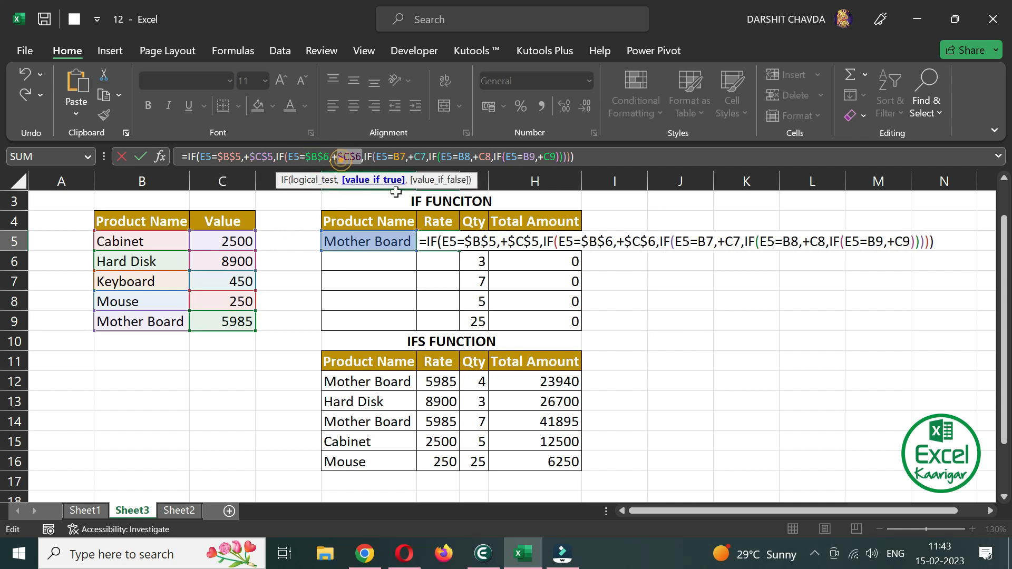
# Make the third condition's references in the F5 formula absolute, as $B$7 and $C$7
pyautogui.click(399, 157)
pyautogui.press('F4')
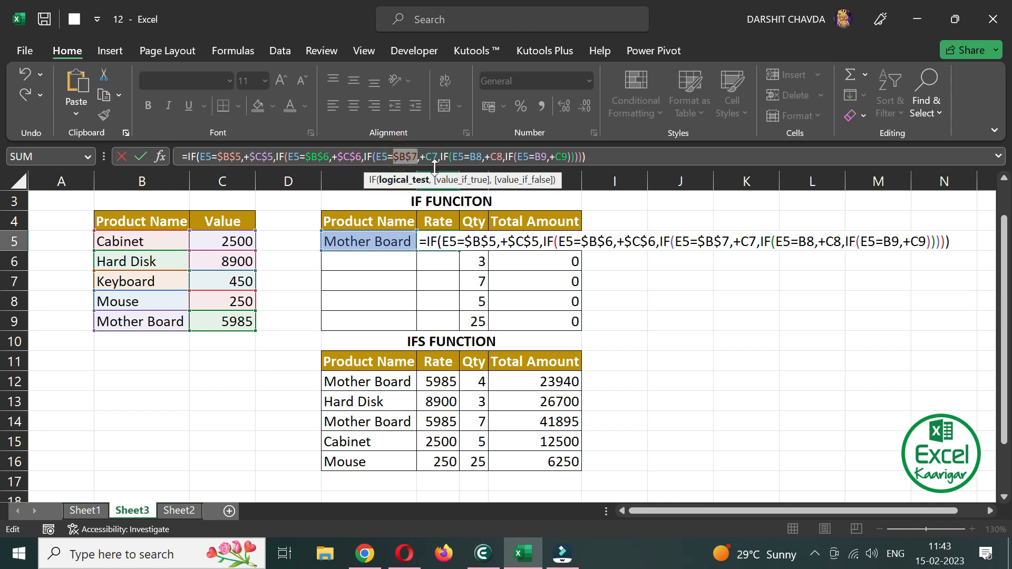
pyautogui.click(429, 156)
pyautogui.press('F4')
# Make the fourth condition's references in the F5 formula absolute, as $B$8 and $C$8
pyautogui.click(488, 156)
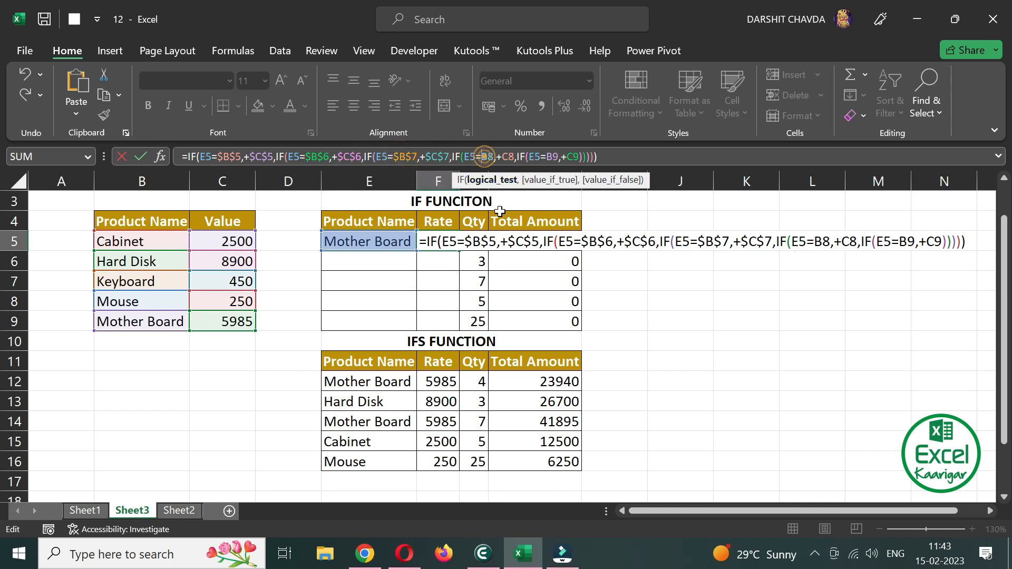
pyautogui.press('F4')
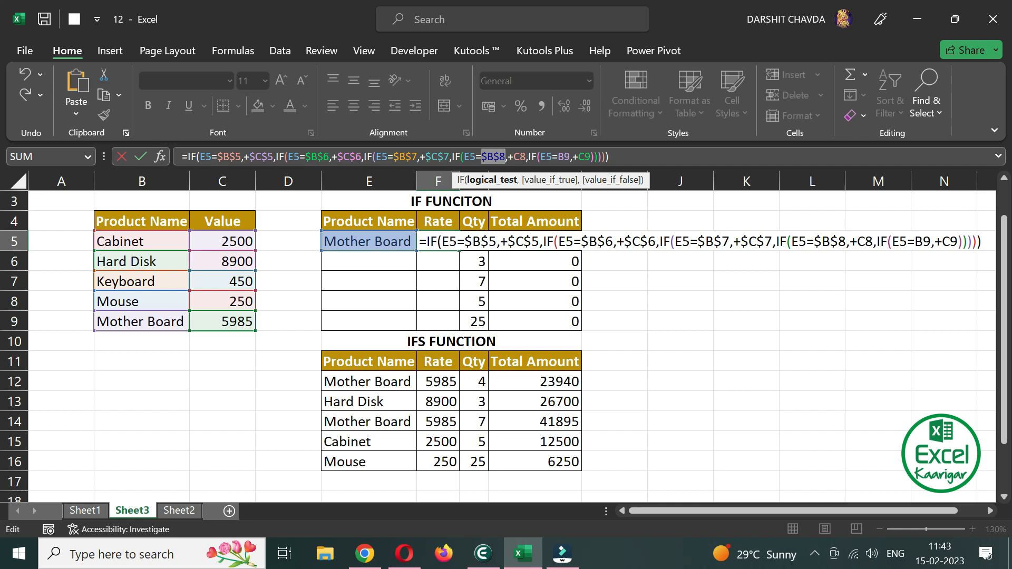
pyautogui.click(519, 156)
pyautogui.press('F4')
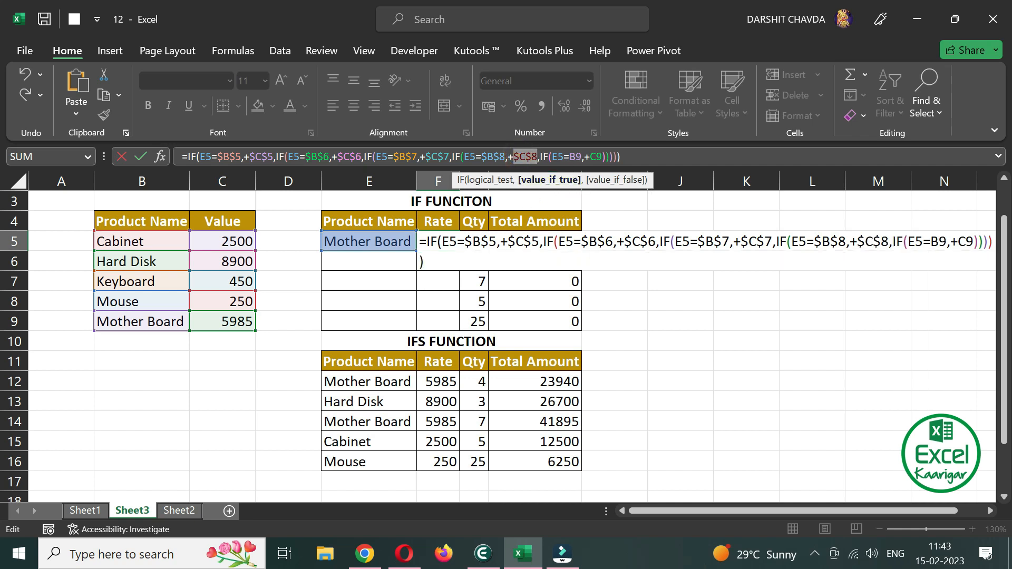
# Make the last condition's references absolute, as $B$9 and $C$9, and fill the F5 formula down through F9
pyautogui.click(574, 156)
pyautogui.press('F4')
pyautogui.click(606, 157)
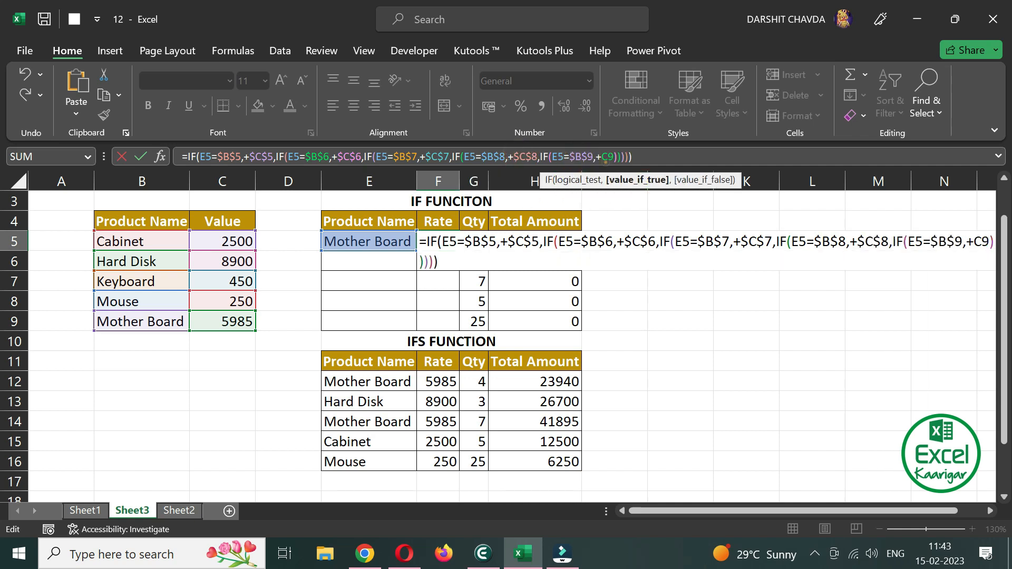
pyautogui.press('F4')
pyautogui.press('End')
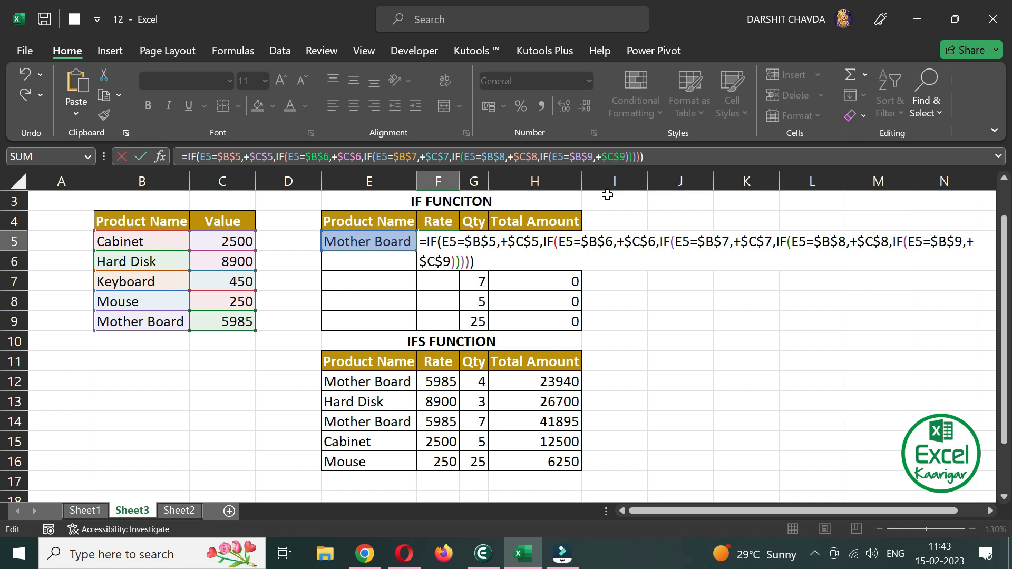
pyautogui.press('Return')
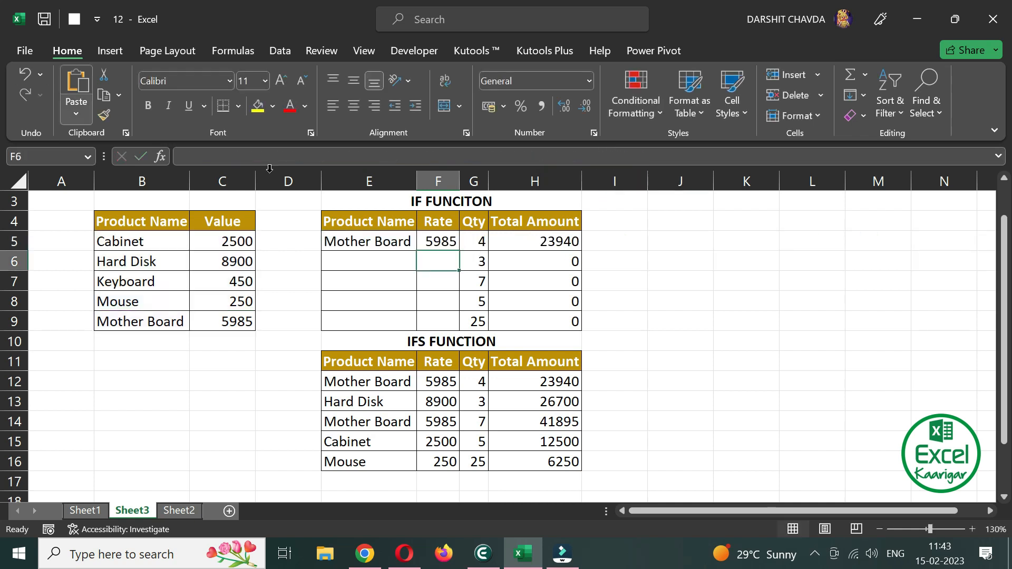
pyautogui.click(449, 242)
pyautogui.moveTo(460, 252); pyautogui.dragTo(451, 343)
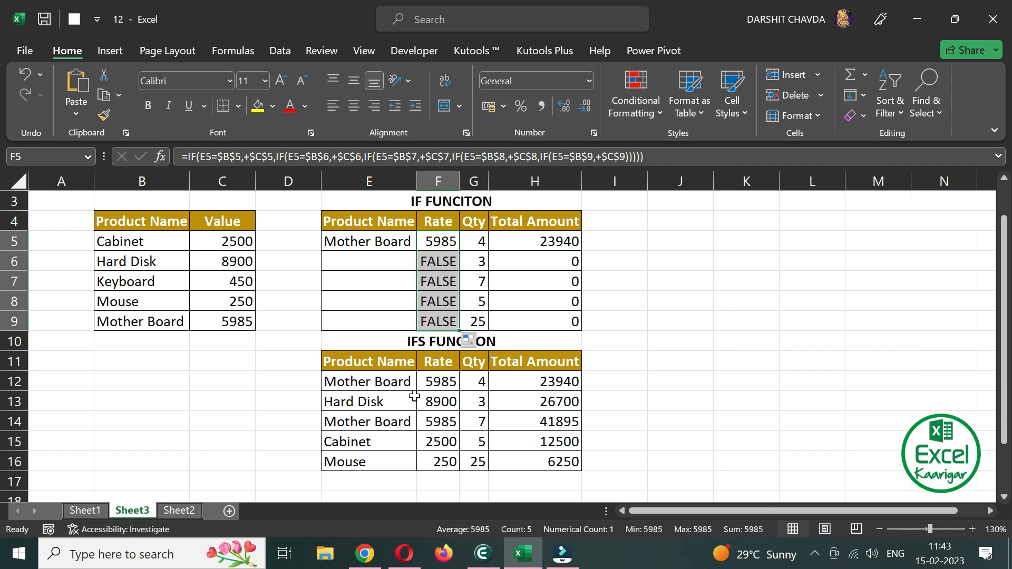
# Replace the product name in E5 with Hard Disk
pyautogui.click(355, 261)
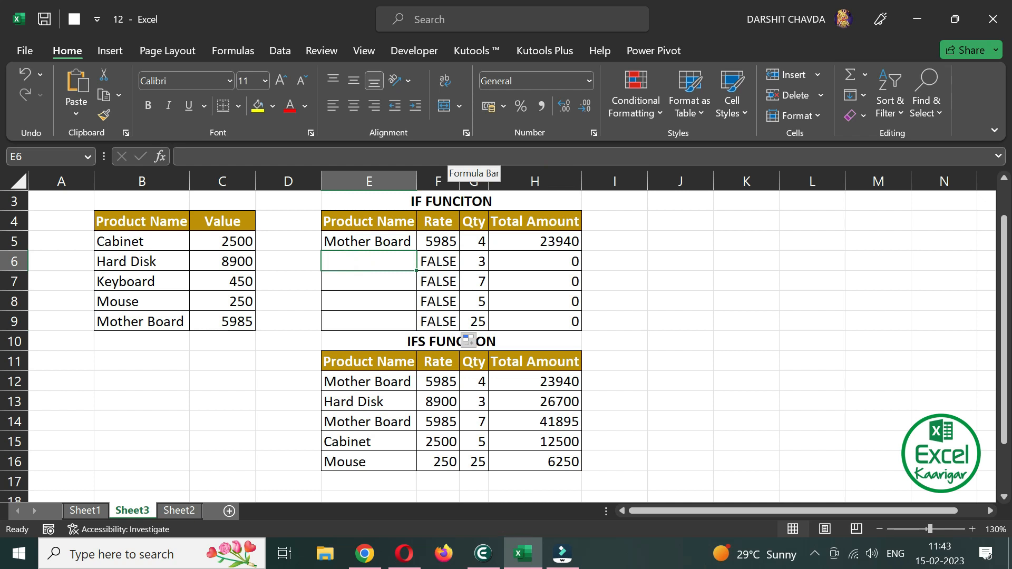
pyautogui.press('Up')
pyautogui.press('Delete')
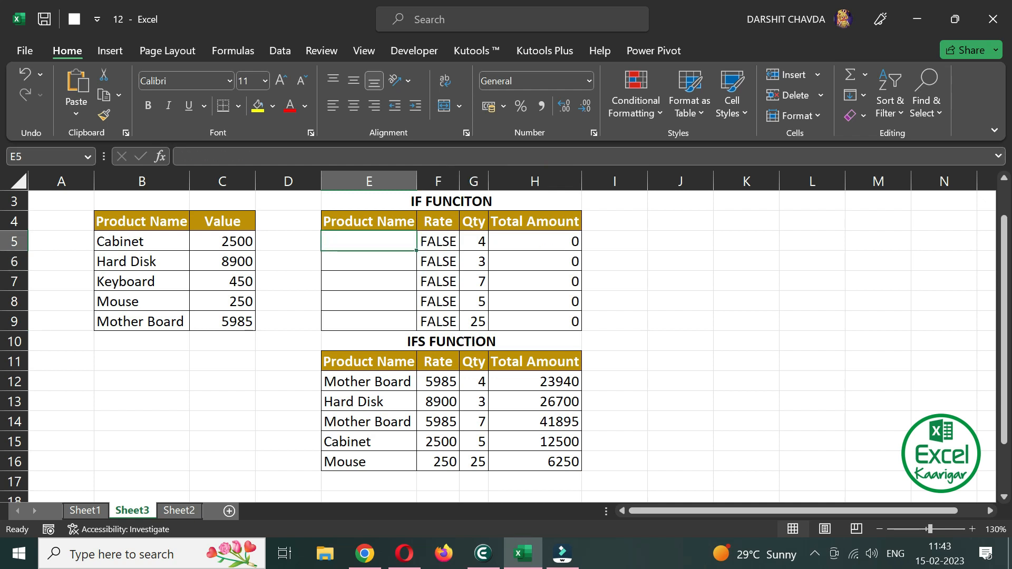
pyautogui.write('Har')
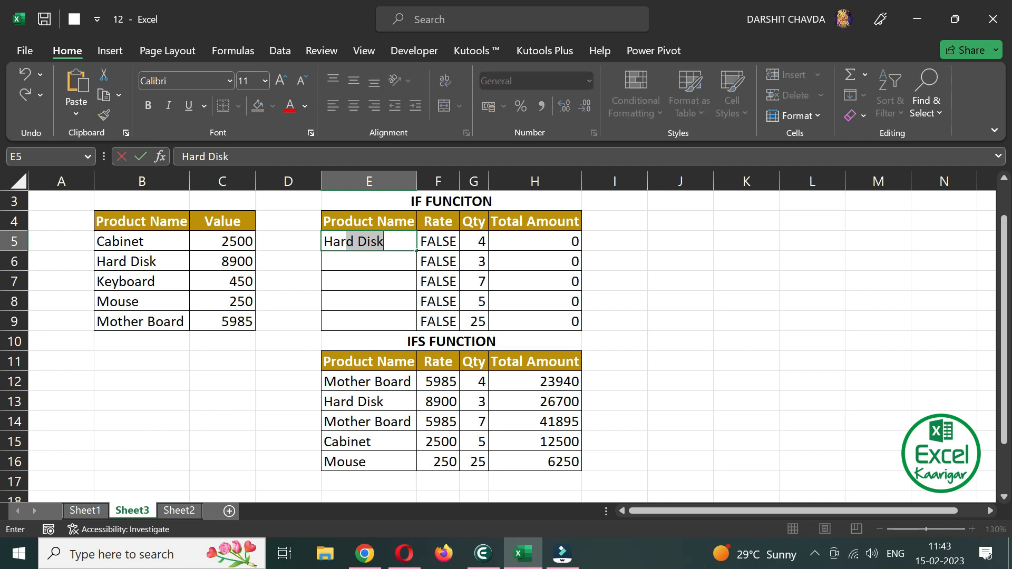
pyautogui.write('d Disk')
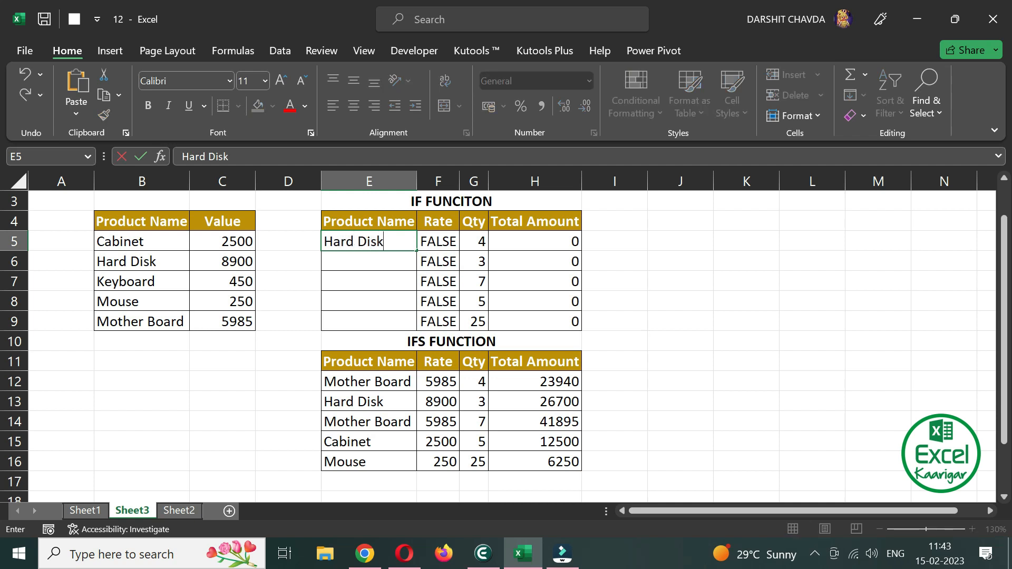
pyautogui.press('Return')
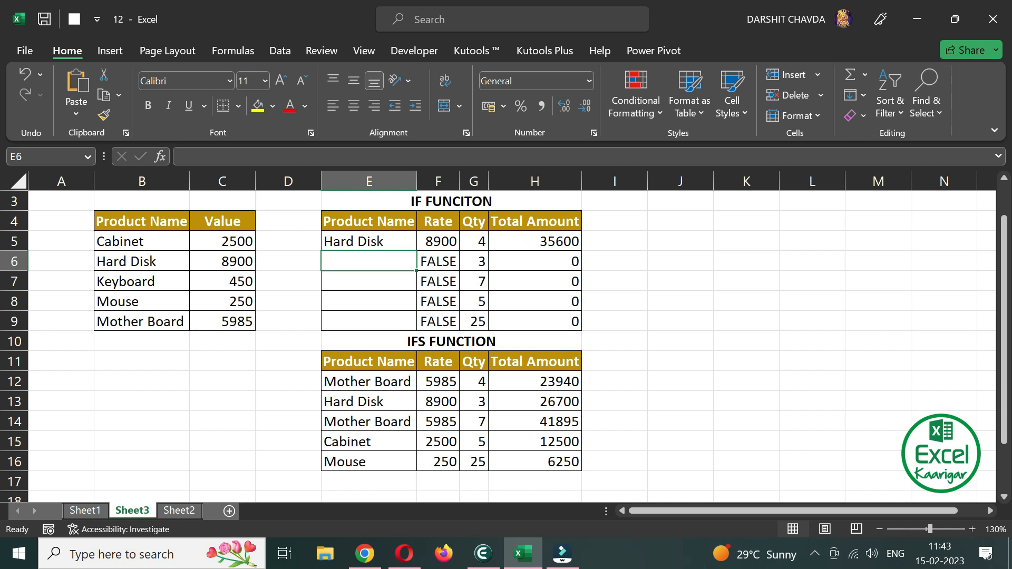
# Enter Mouse, Mother Board and Cabinet as the product names in E6, E7 and E8
pyautogui.write('Mouse')
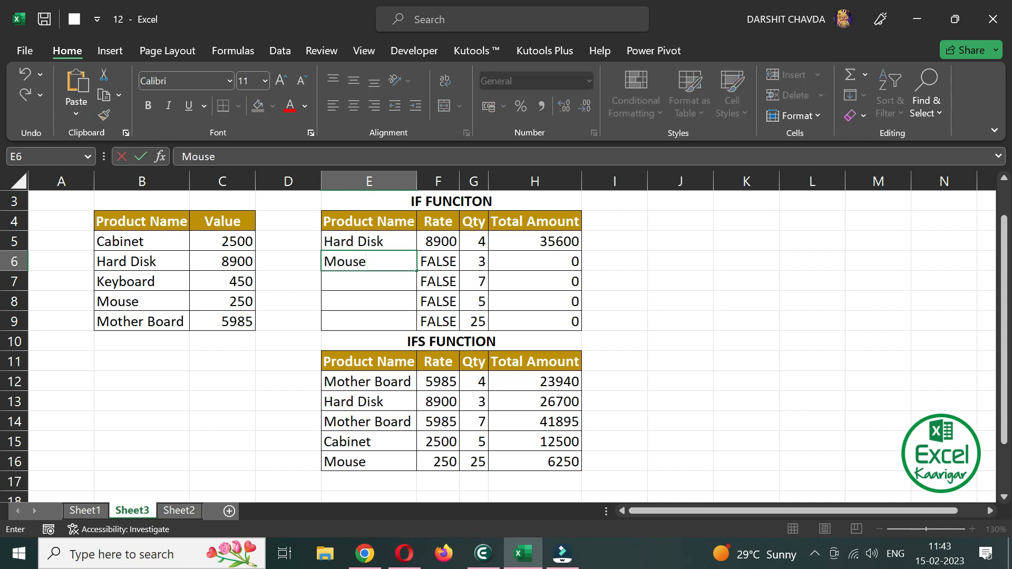
pyautogui.press('Return')
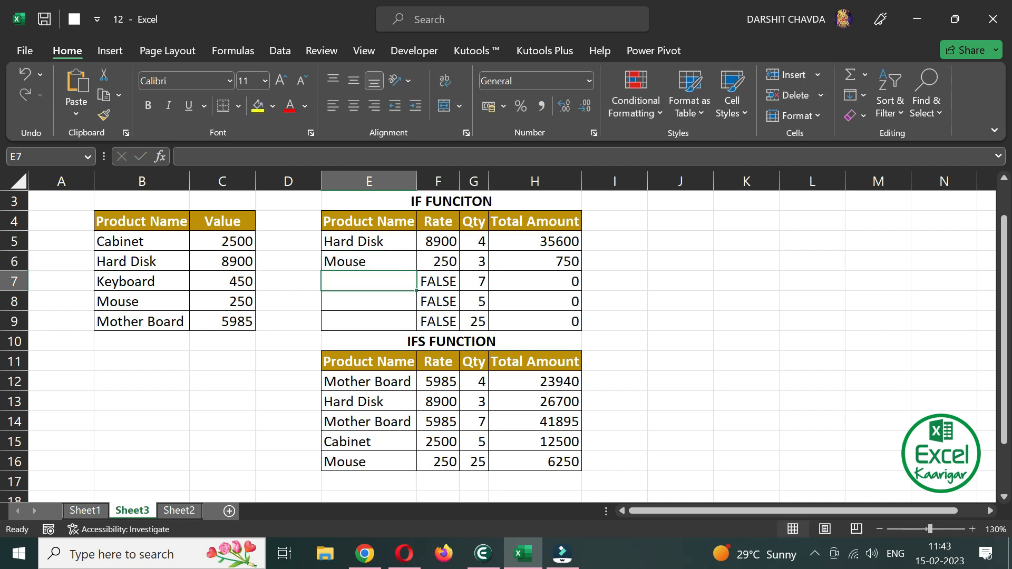
pyautogui.write('Mother Board')
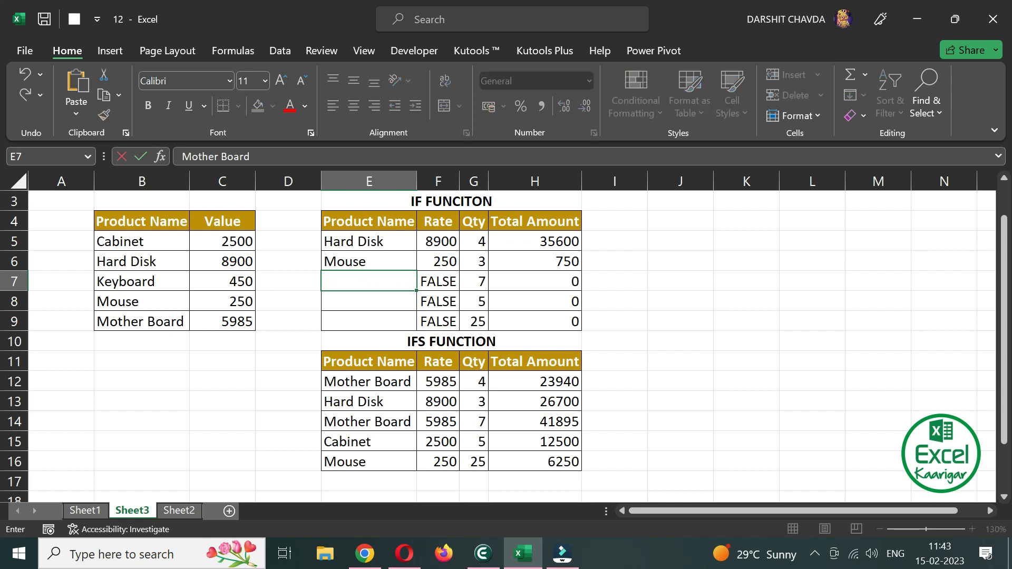
pyautogui.press('Return')
pyautogui.write('Cabinet')
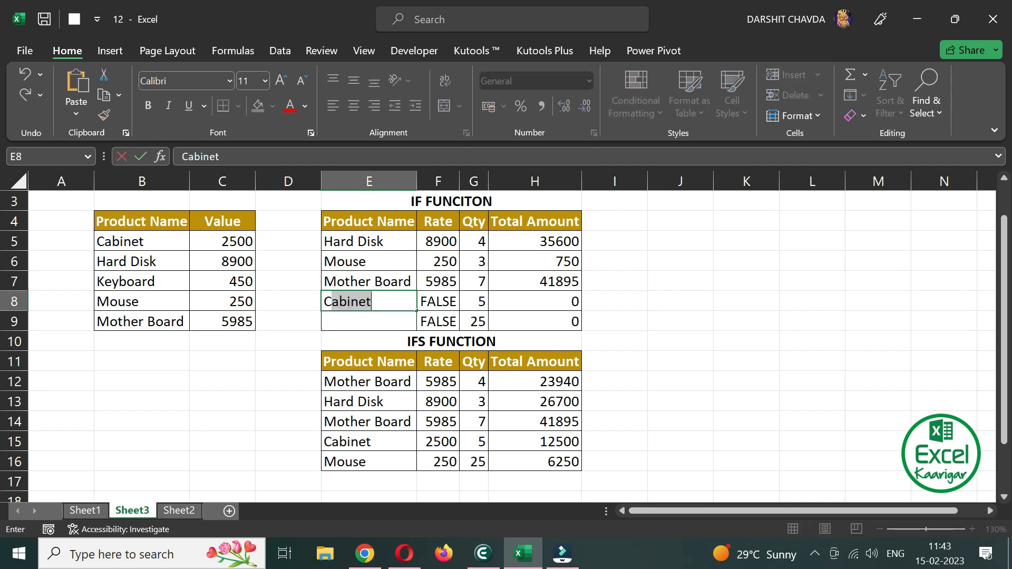
pyautogui.press('Return')
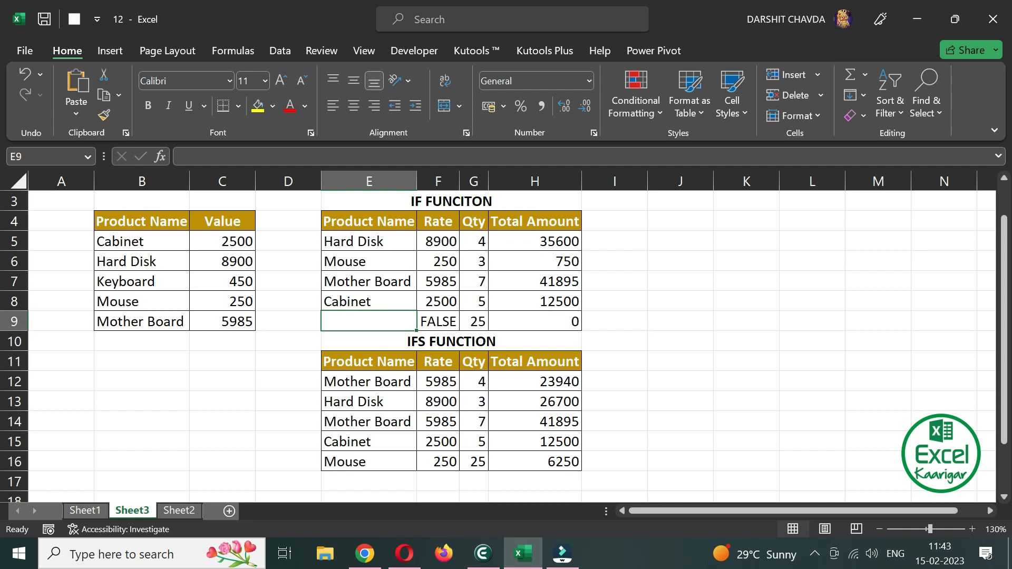
# Enter Hard Disk as the product name in E9 to complete the IF table
pyautogui.write('H')
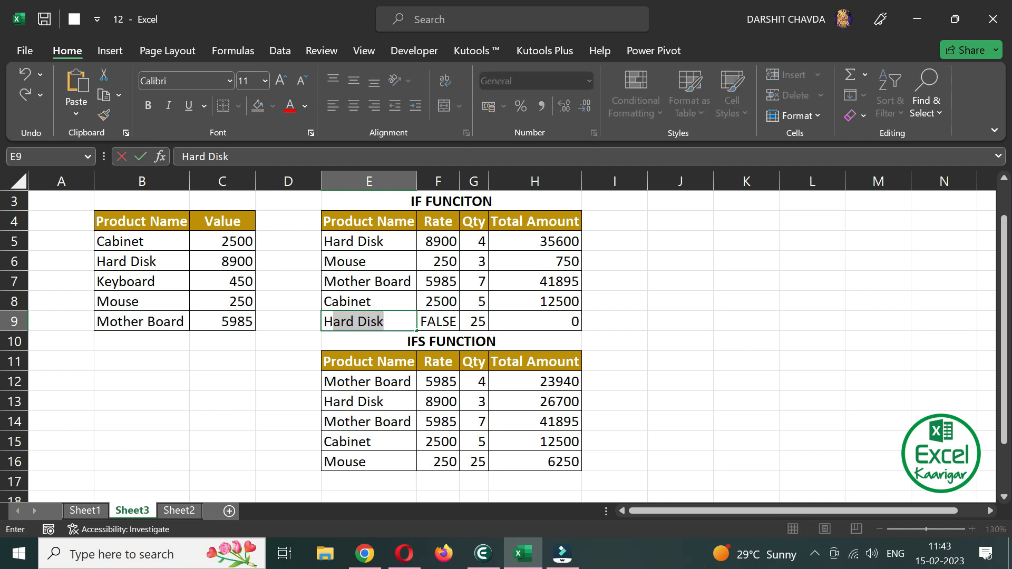
pyautogui.write('r')
pyautogui.press('BackSpace')
pyautogui.write('ar')
pyautogui.press('Tab')
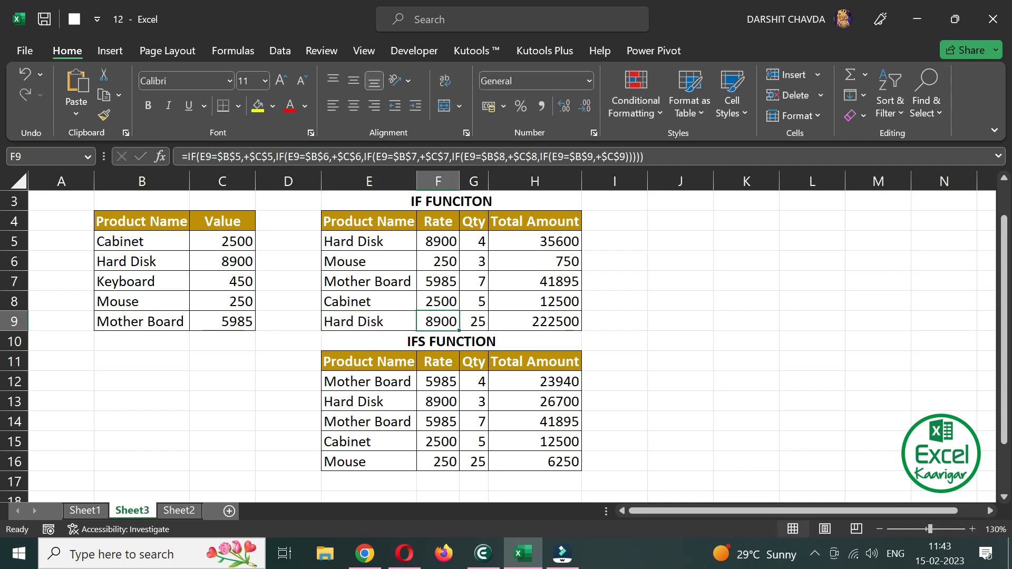
pyautogui.press('Tab')
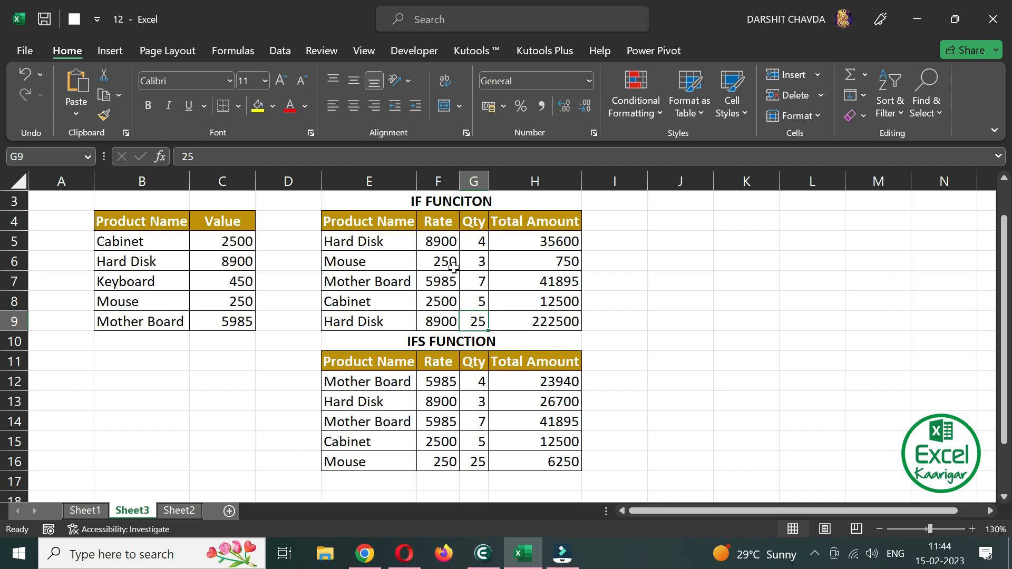
# Compare the nested IF formula in F5 with the IFS formula in F12, leaving both unedited
pyautogui.click(445, 251)
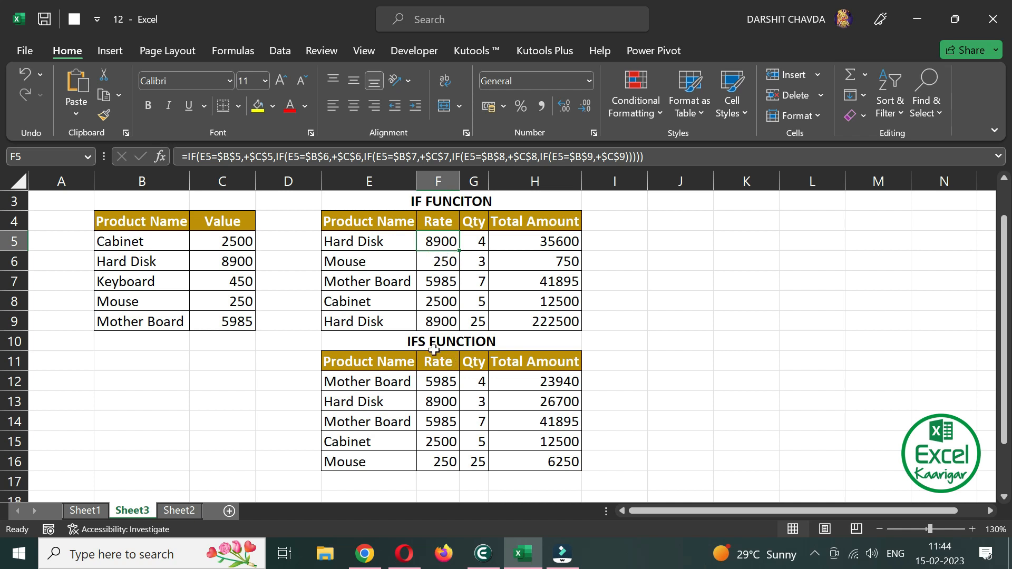
pyautogui.click(409, 345)
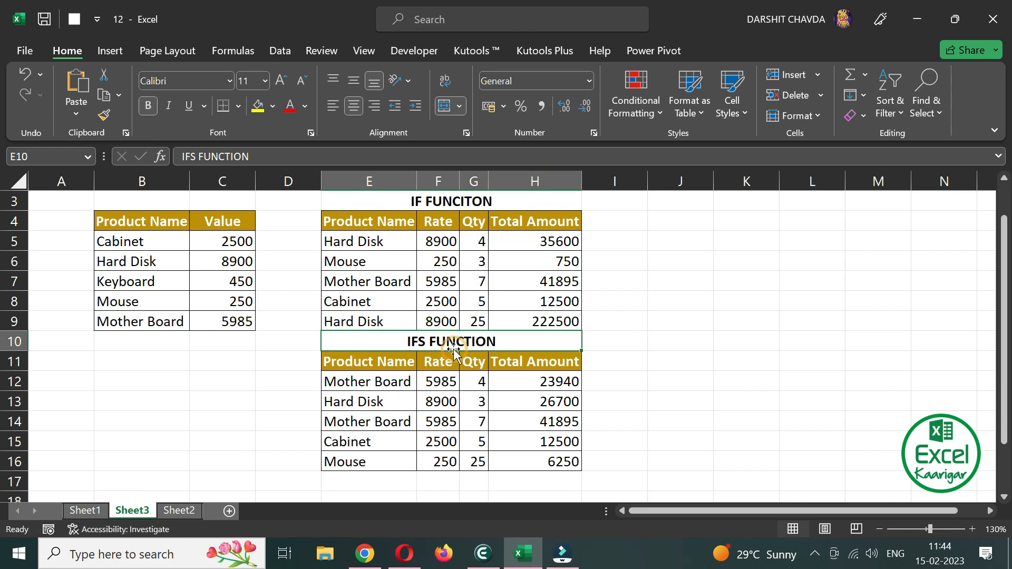
pyautogui.click(445, 239)
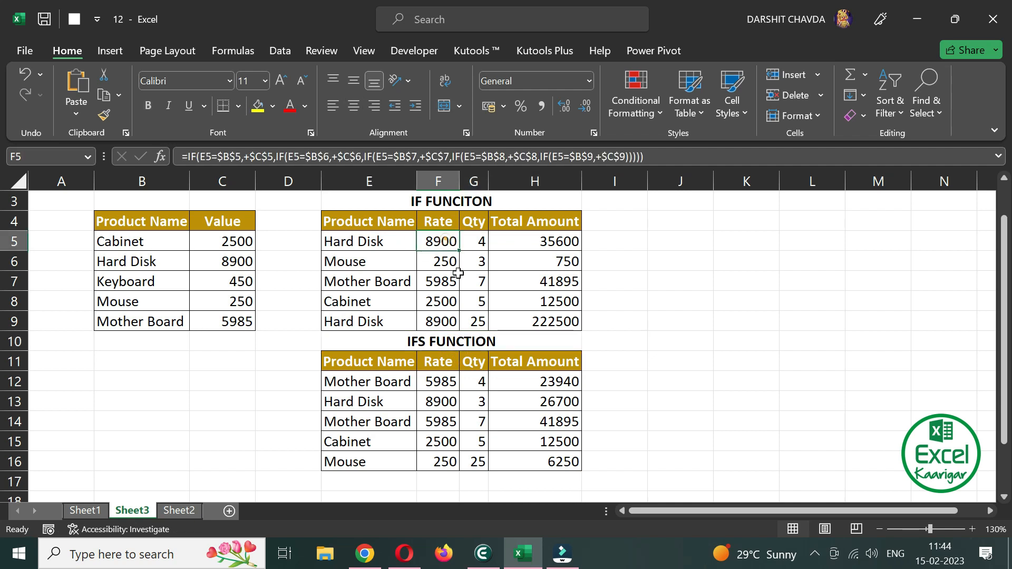
pyautogui.press('F2')
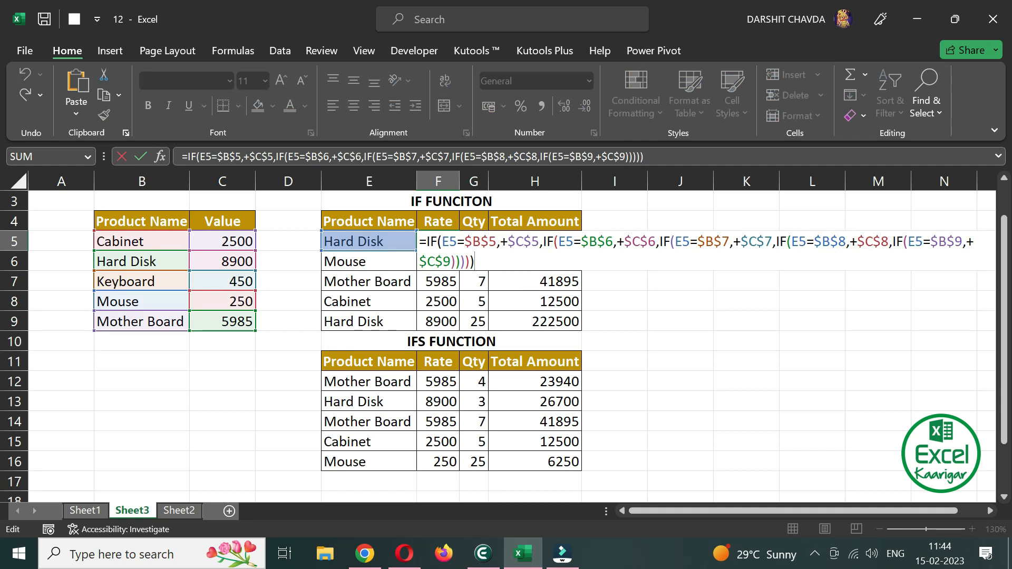
pyautogui.click(437, 384)
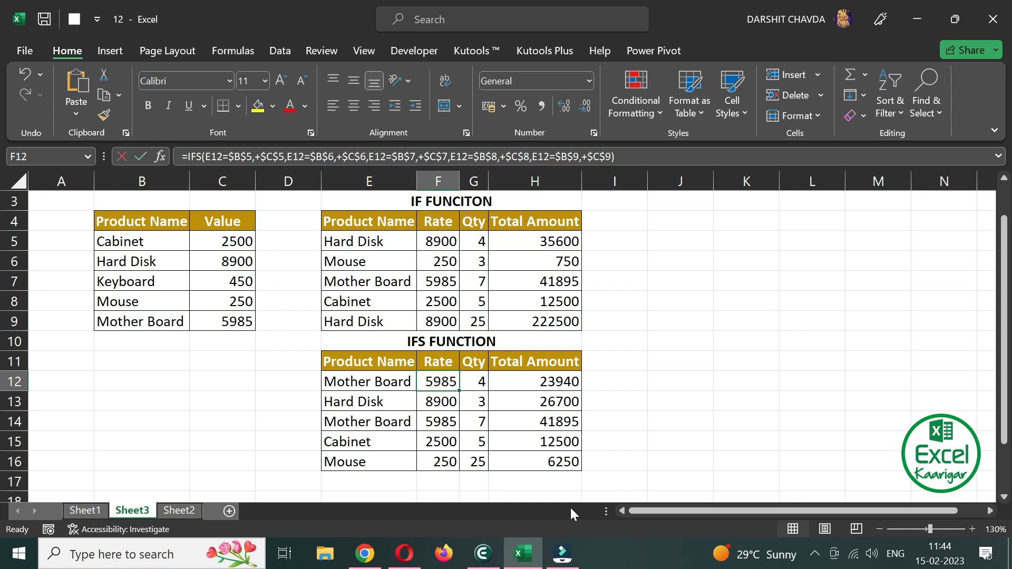
pyautogui.press('F2')
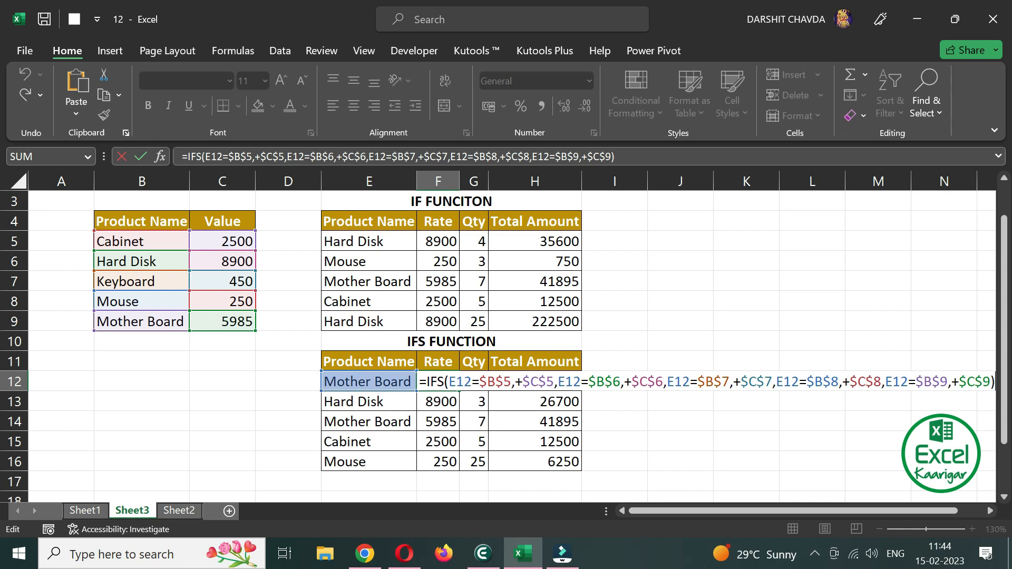
pyautogui.hotkey('ctrl', 'Return')
# Clear the rates in F12:F16 and the product names in E12:E16 of the IFS table
pyautogui.moveTo(428, 379); pyautogui.dragTo(433, 474)
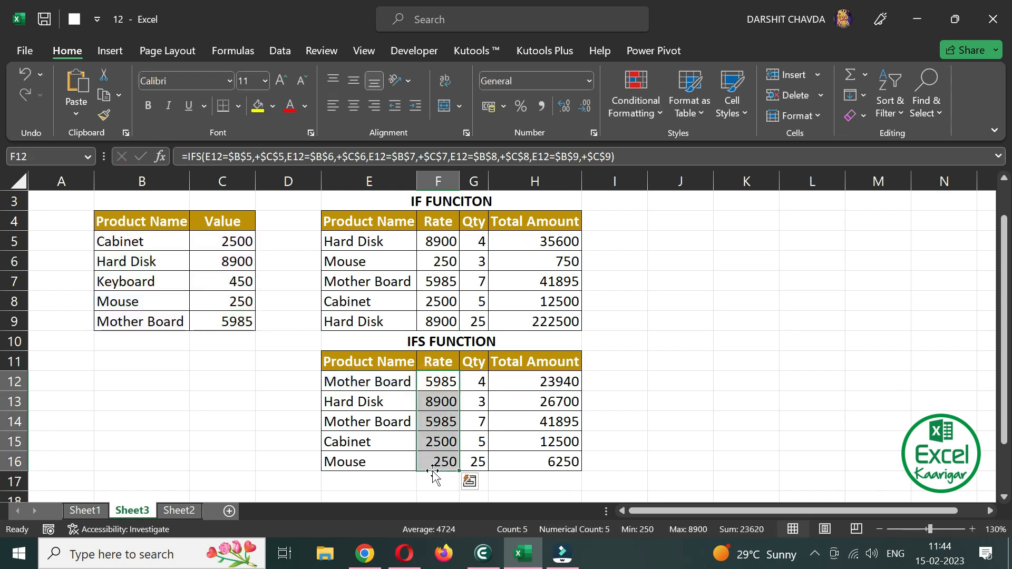
pyautogui.press('Delete')
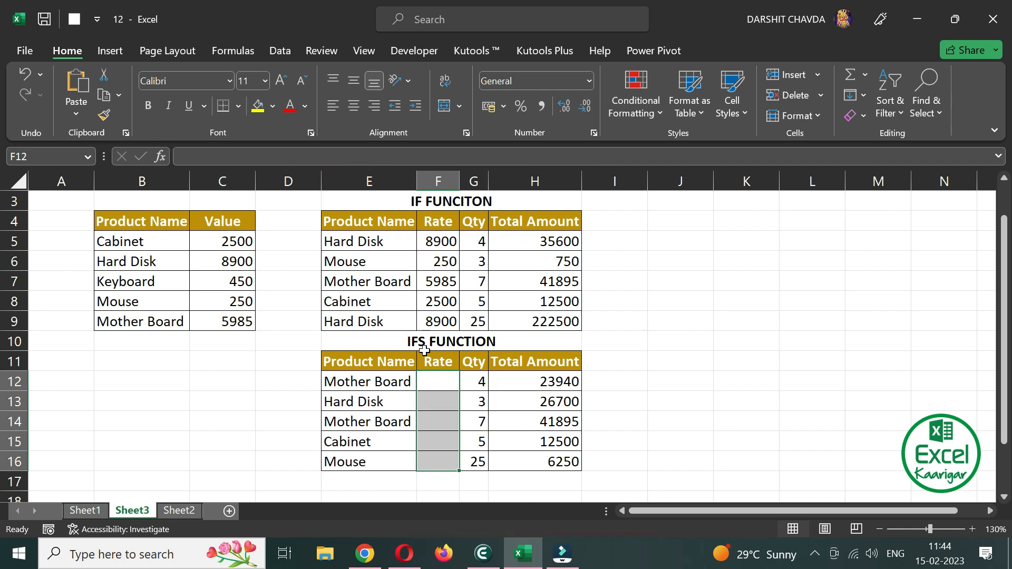
pyautogui.moveTo(371, 382); pyautogui.dragTo(372, 461)
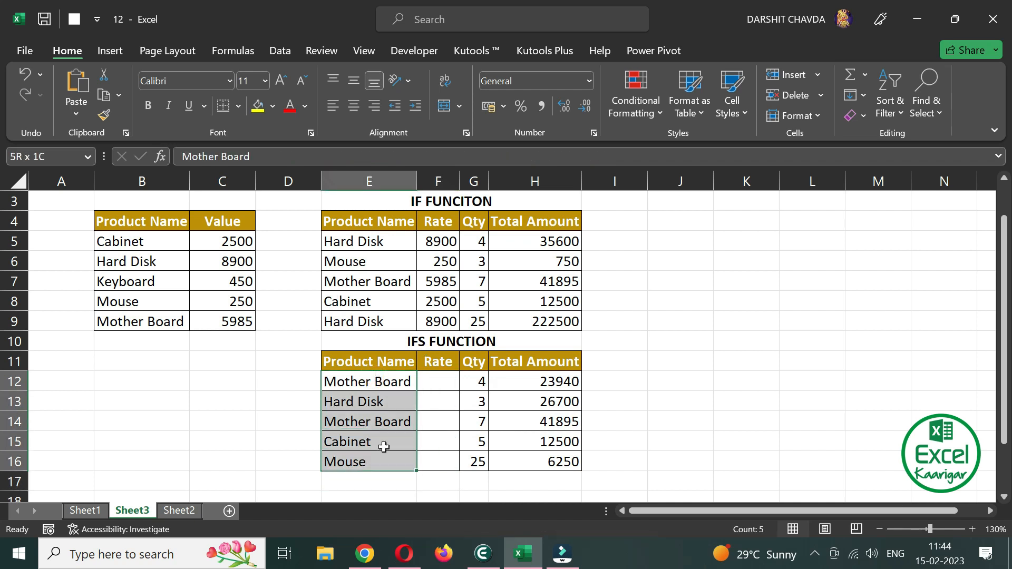
pyautogui.press('Delete')
# Start an IFS formula in F12 whose first test is E12=B5 and whose result is +C5, for Cabinet
pyautogui.click(457, 385)
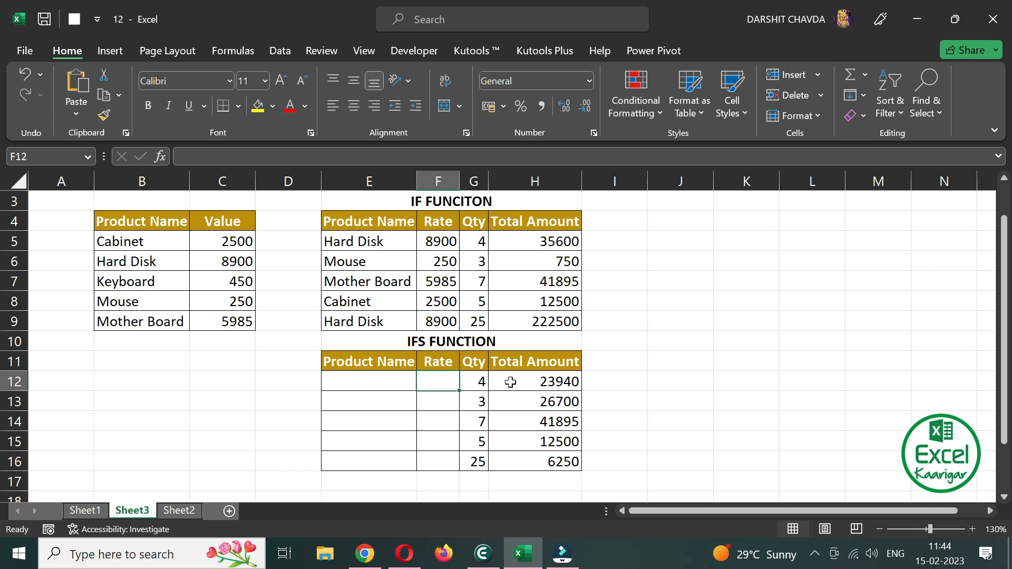
pyautogui.write('=ifs')
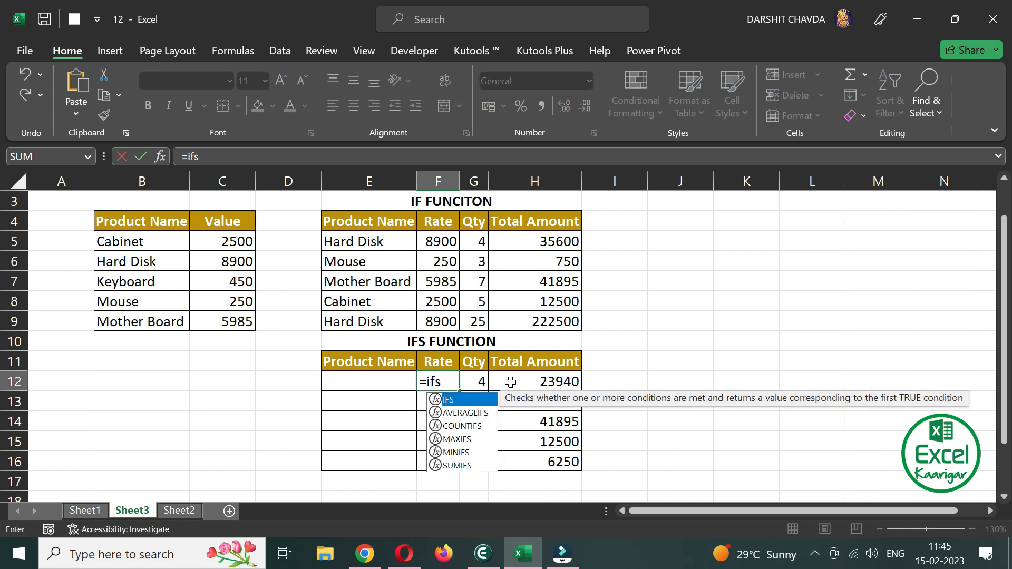
pyautogui.press('Tab')
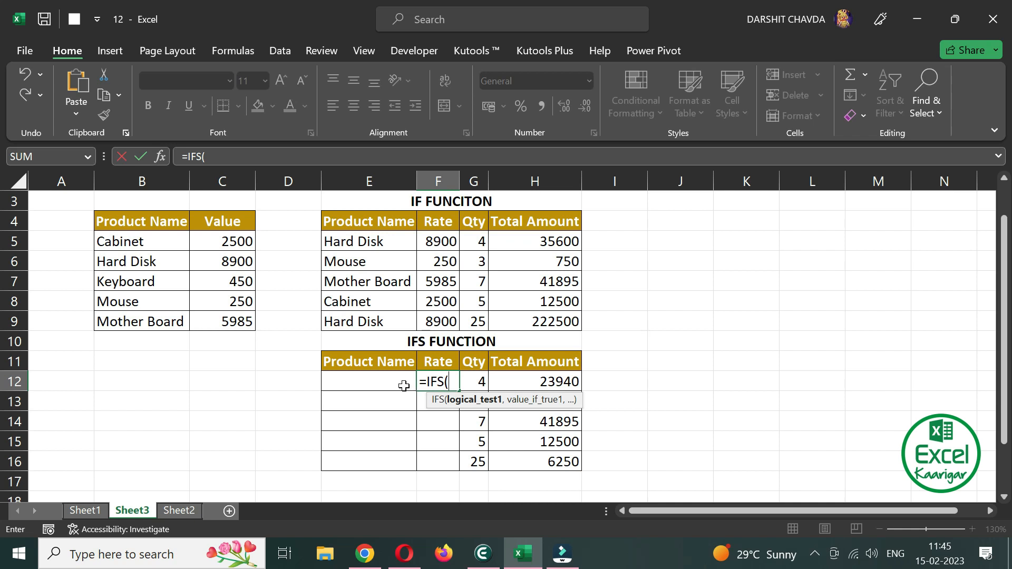
pyautogui.click(403, 385)
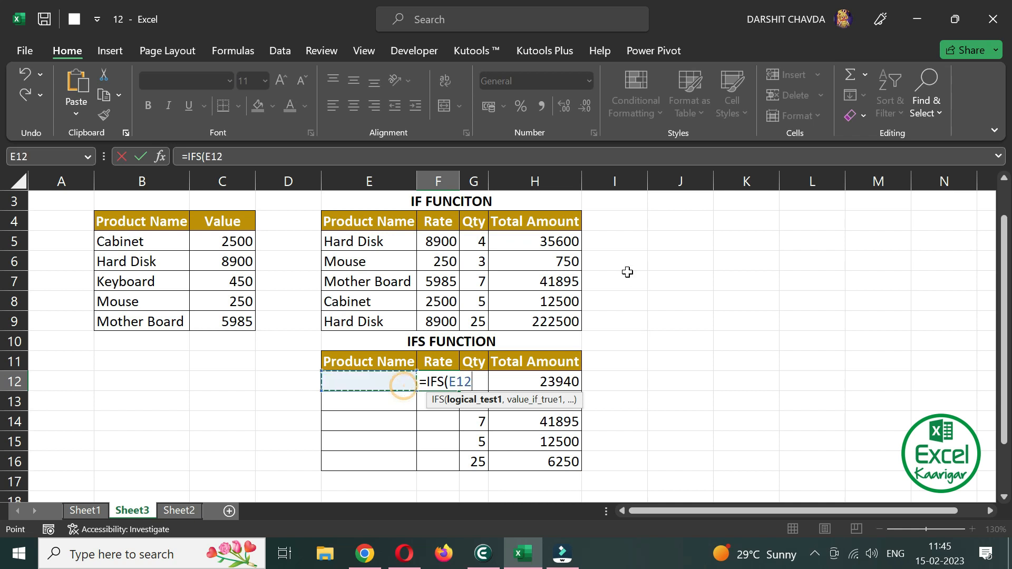
pyautogui.write('=')
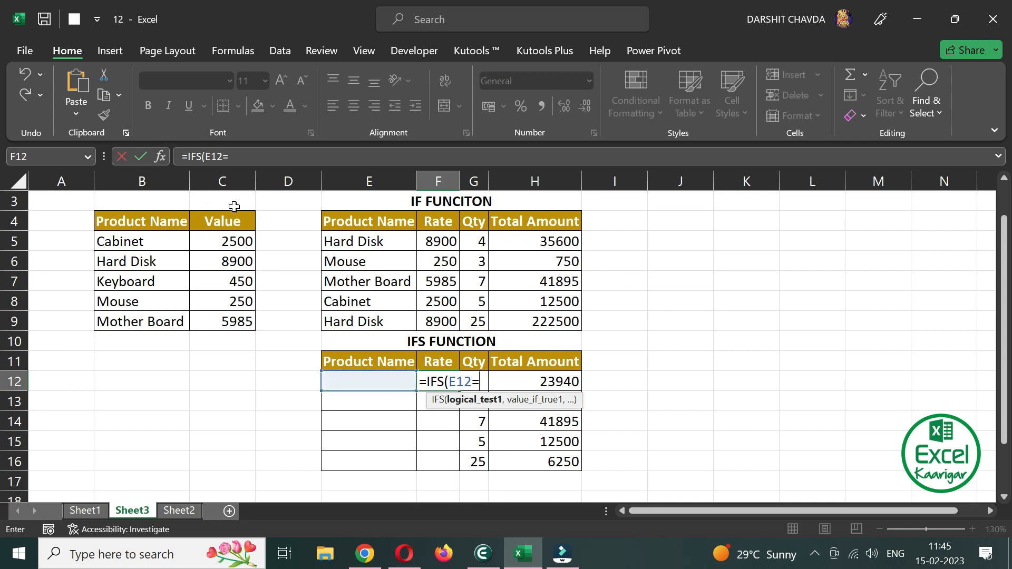
pyautogui.click(129, 251)
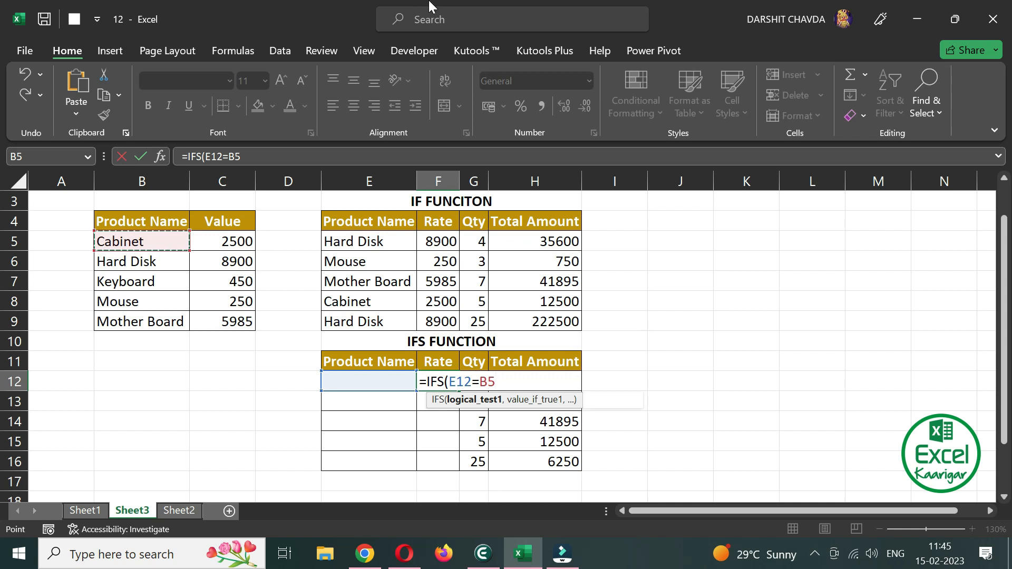
pyautogui.write(',+')
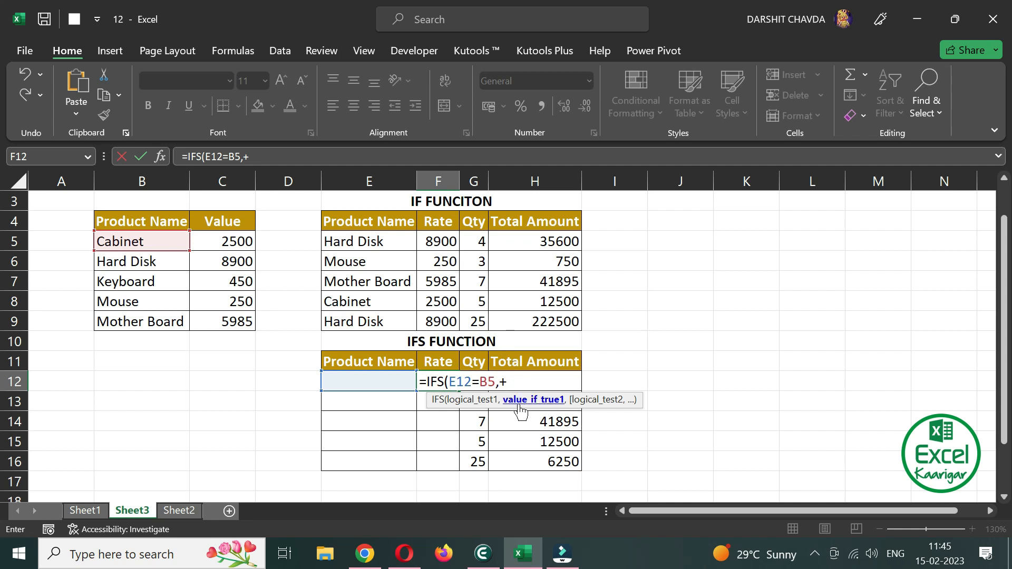
pyautogui.click(226, 243)
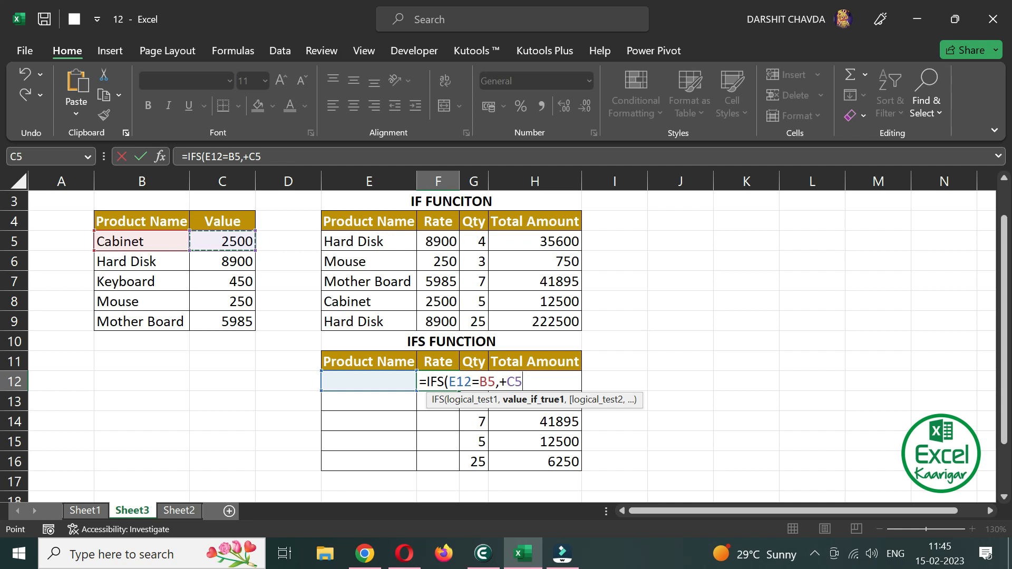
# Make the Cabinet references absolute as $B$5 and $C$5 and add a comma for the second test
pyautogui.click(488, 381)
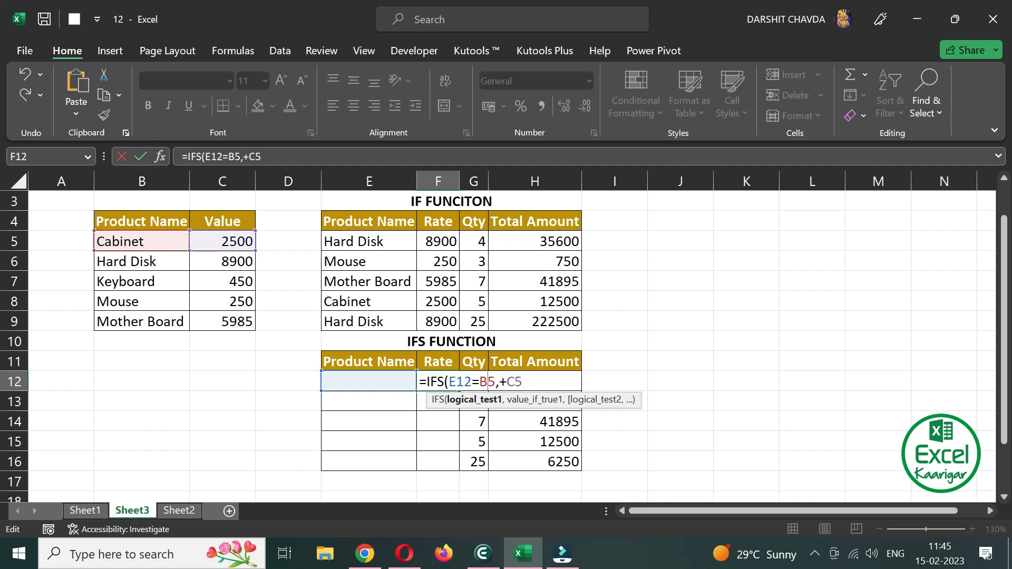
pyautogui.press('F4')
pyautogui.click(530, 381)
pyautogui.press('F4')
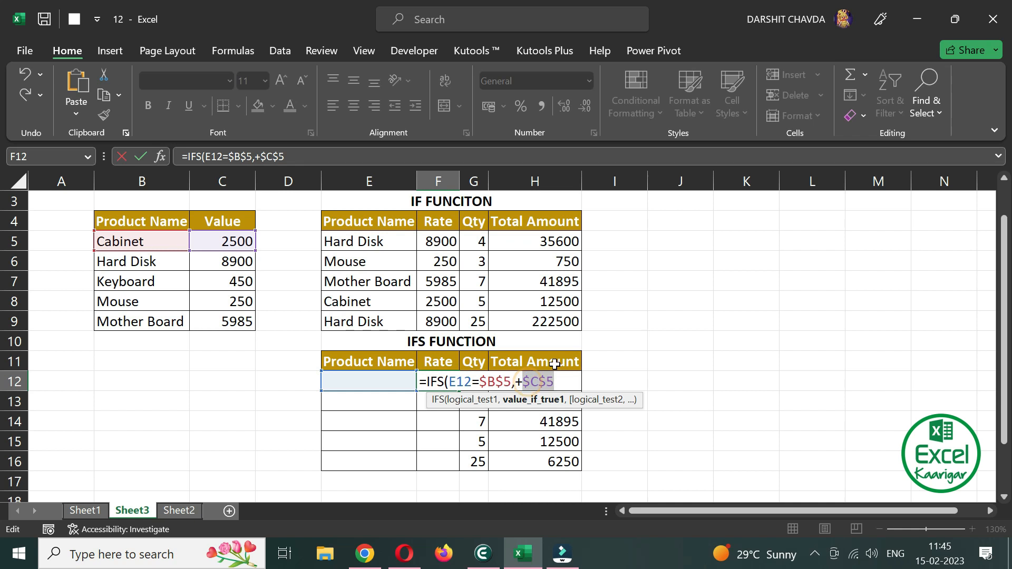
pyautogui.write(',')
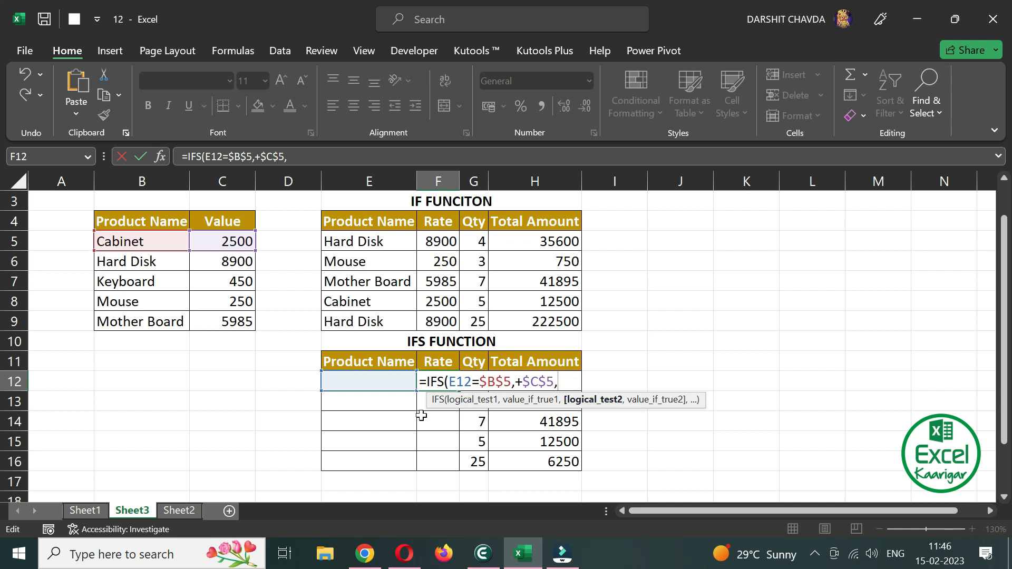
# Add the Hard Disk condition E12=$B$6 with result +$C$6 to the IFS formula, ending with a comma
pyautogui.click(386, 388)
pyautogui.write('=')
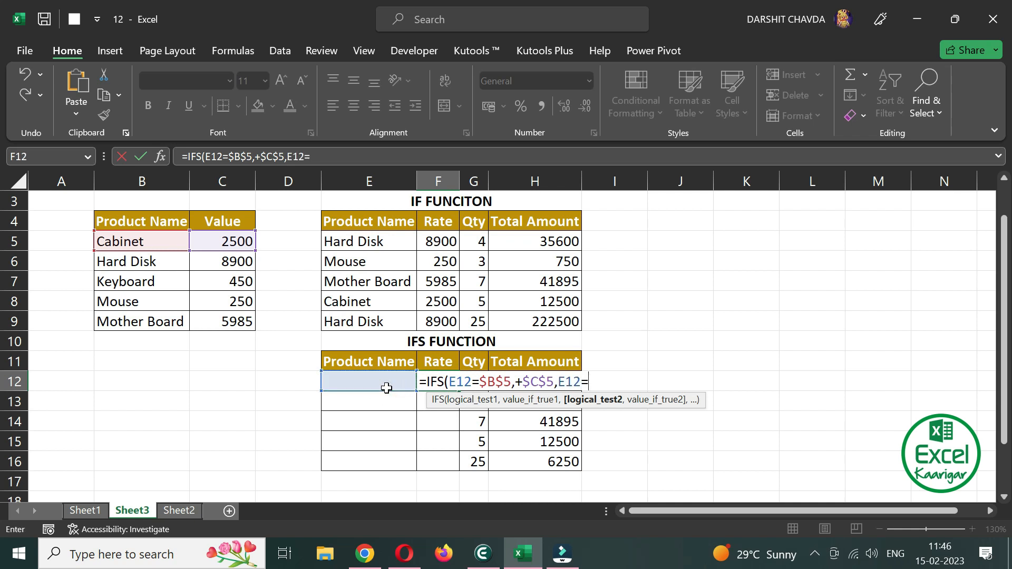
pyautogui.click(165, 266)
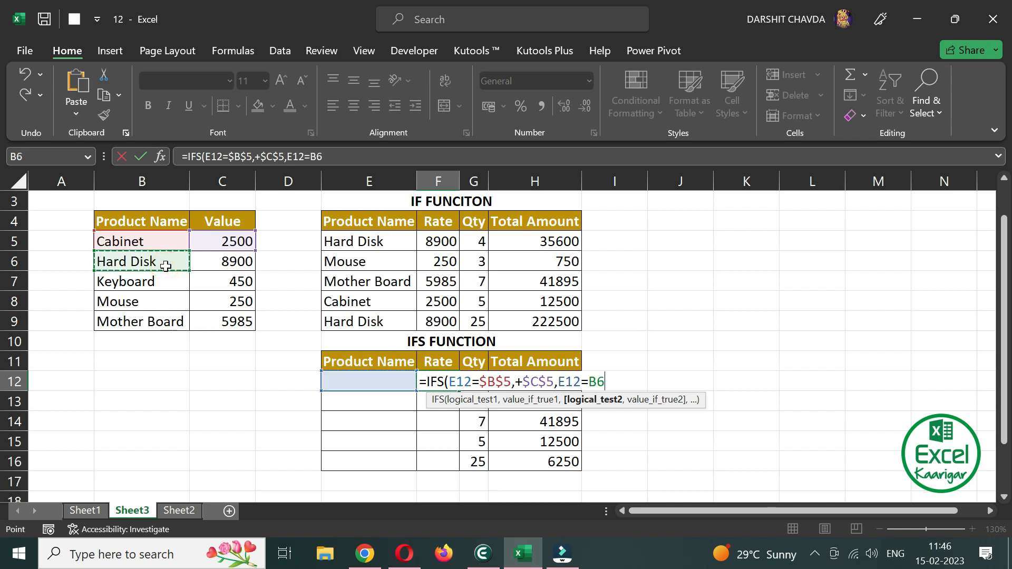
pyautogui.write(',+')
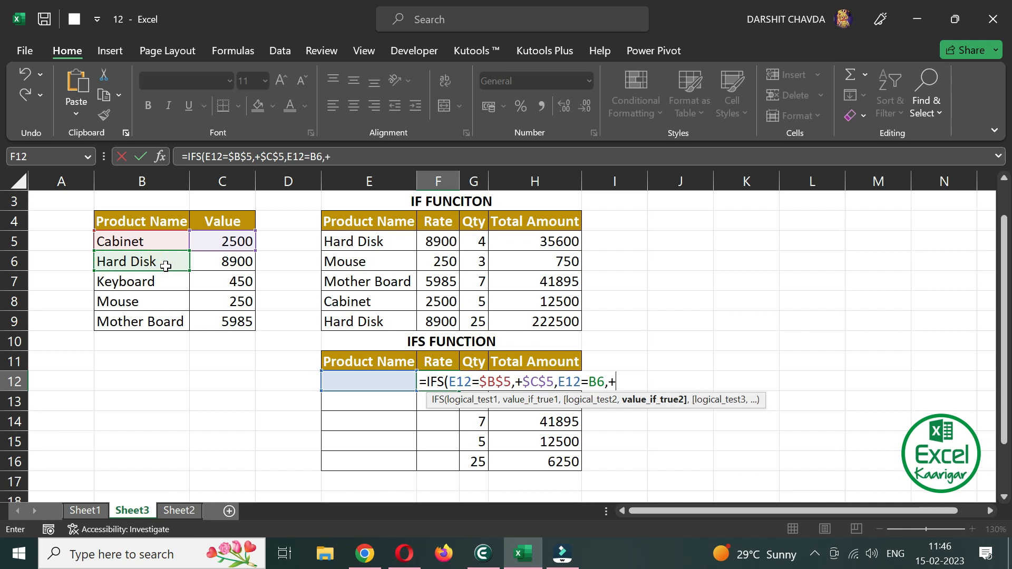
pyautogui.click(232, 261)
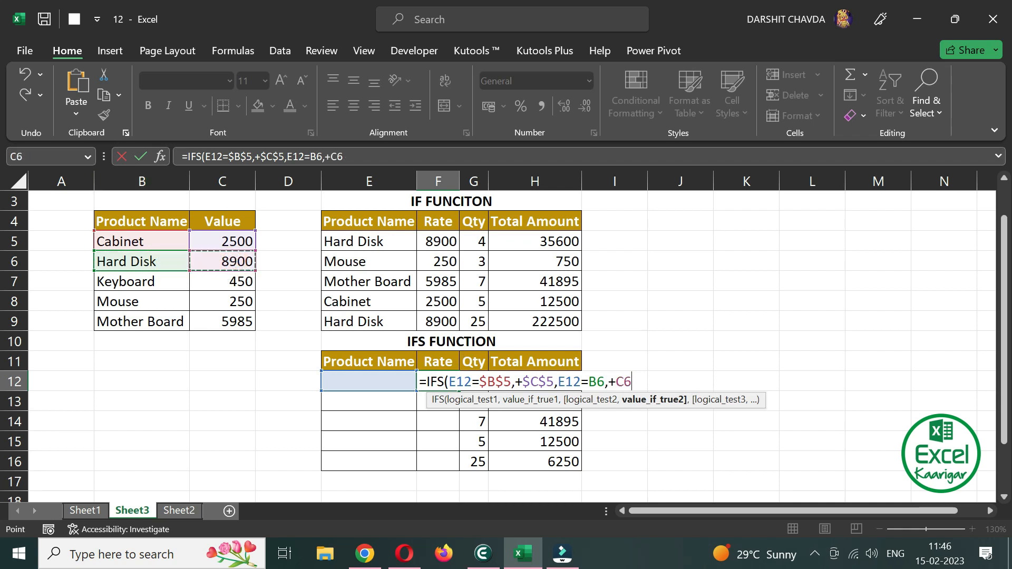
pyautogui.click(572, 381)
pyautogui.click(600, 381)
pyautogui.press('F4')
pyautogui.click(641, 382)
pyautogui.press('F4')
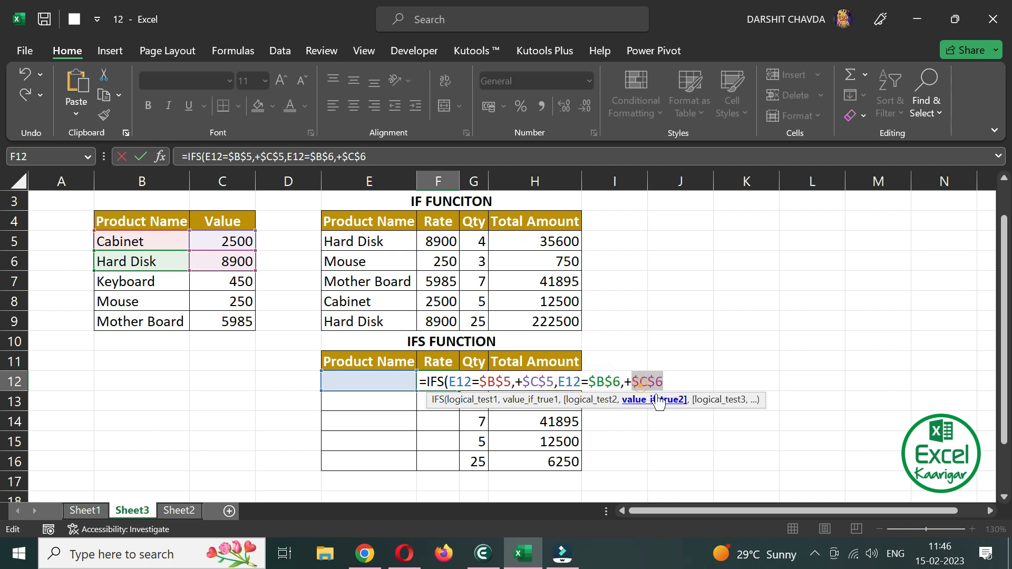
pyautogui.click(665, 380)
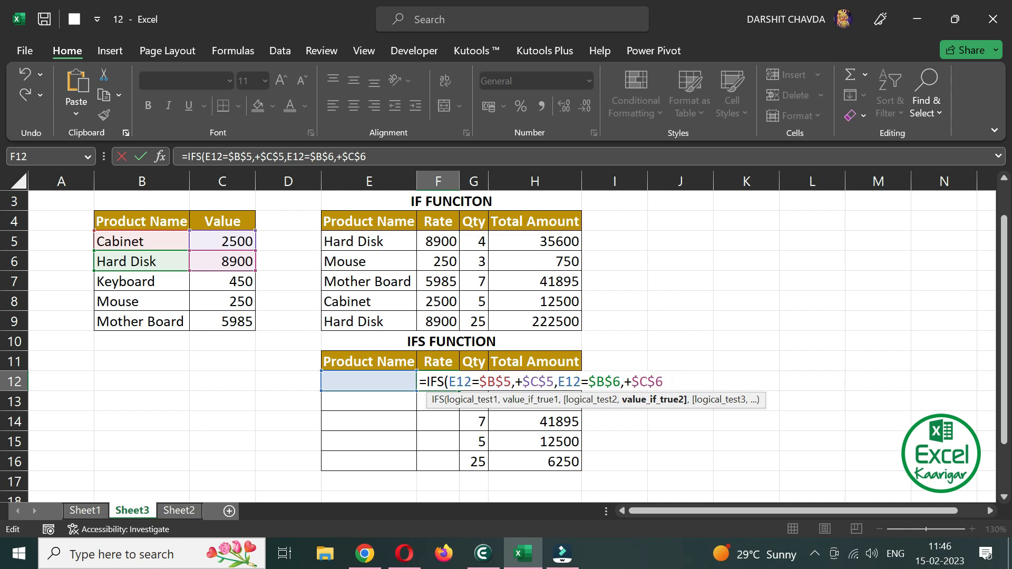
pyautogui.write(',')
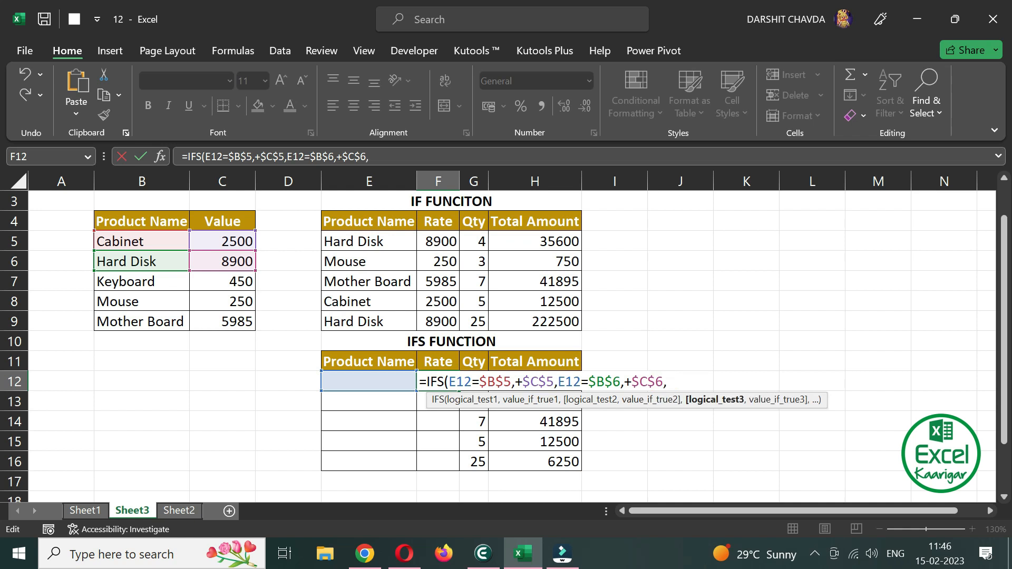
# Add the Keyboard condition E12=B7 with result +C7 as the third pair in the IFS formula
pyautogui.click(369, 386)
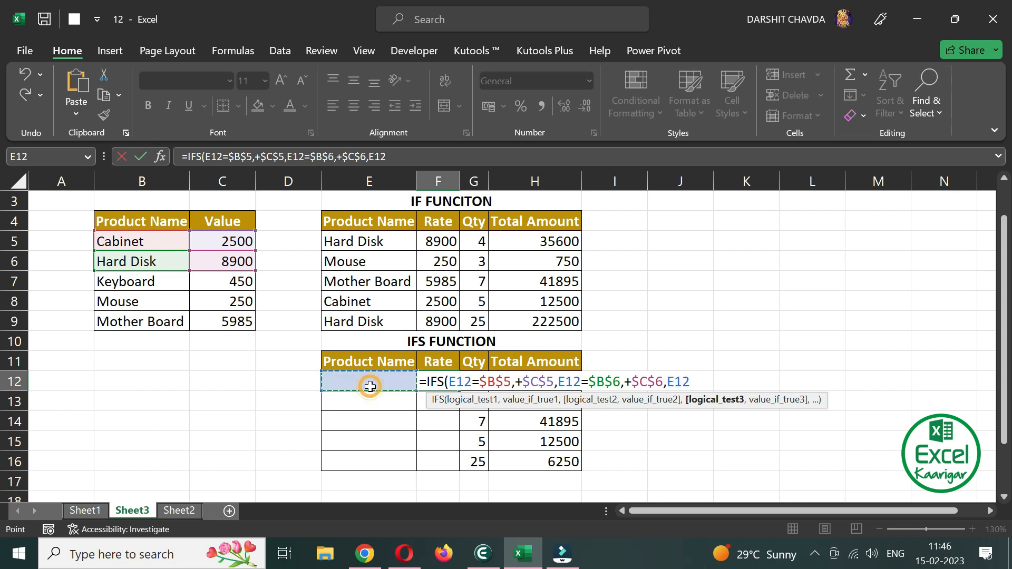
pyautogui.write('=')
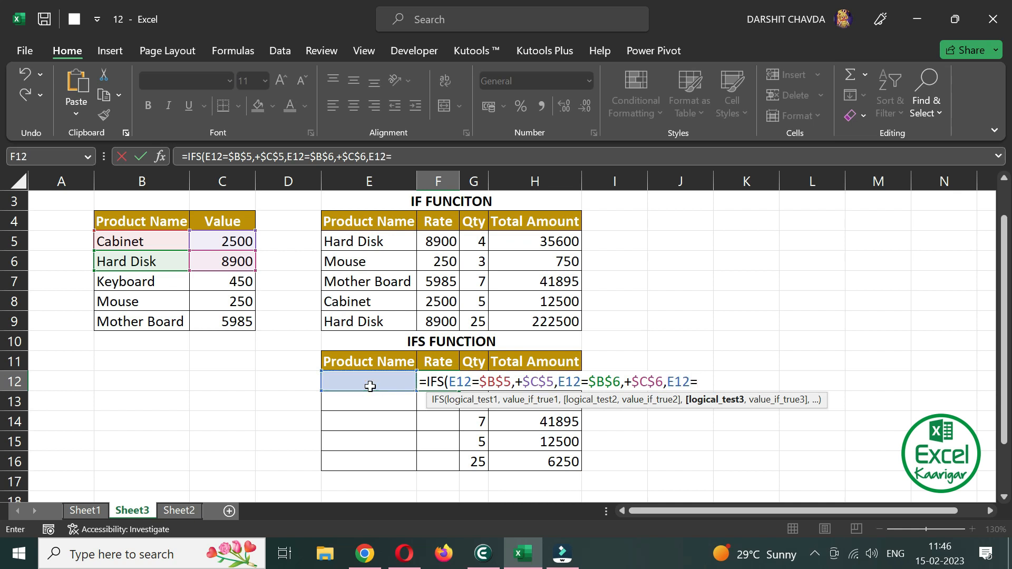
pyautogui.click(159, 283)
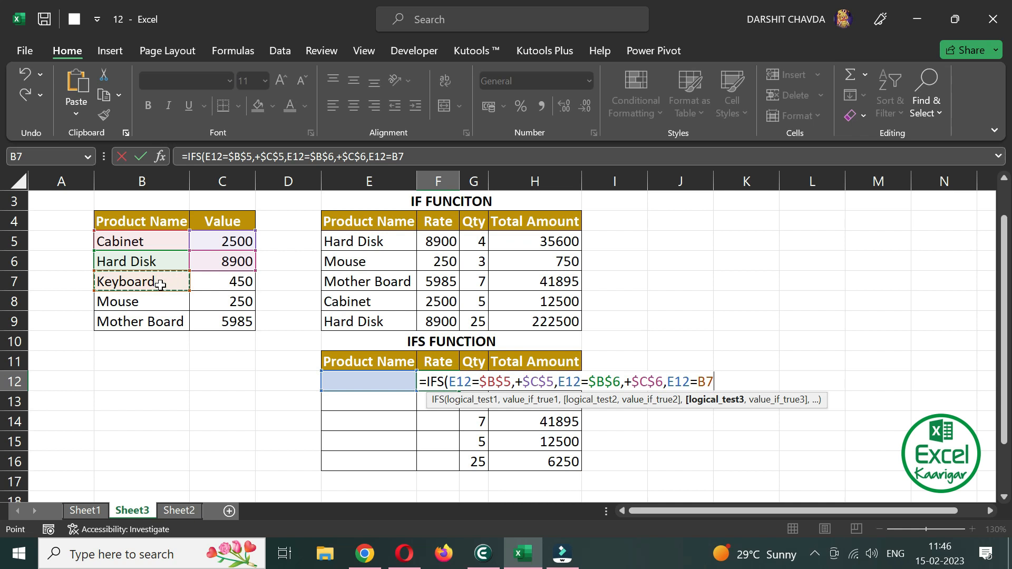
pyautogui.write(',')
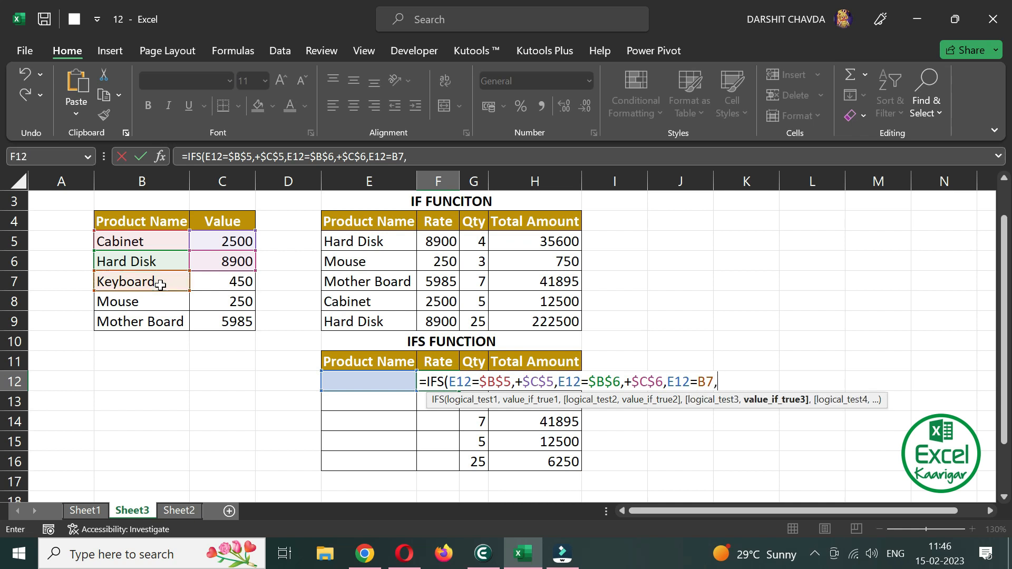
pyautogui.write('+')
pyautogui.click(196, 281)
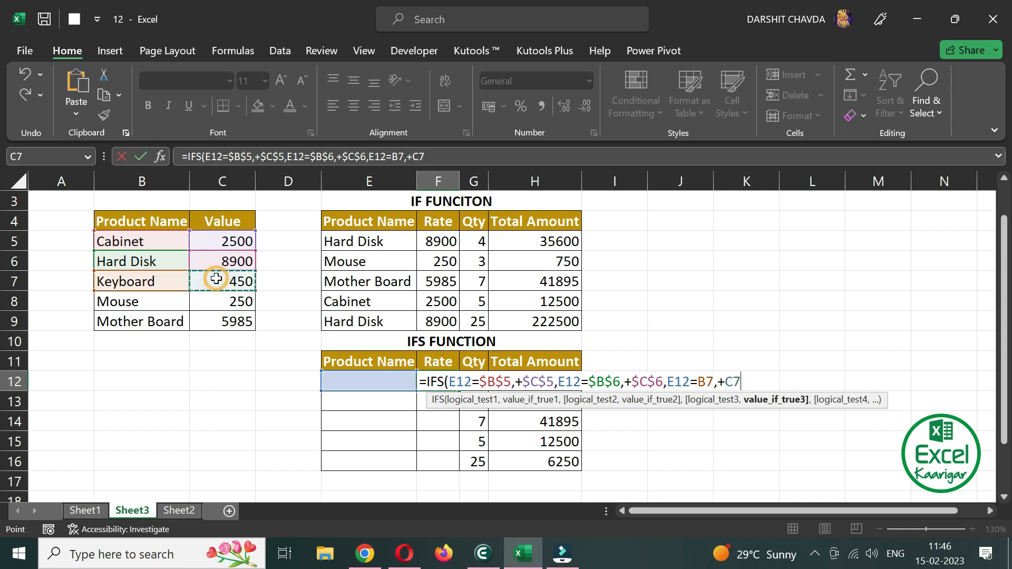
# Make the Keyboard references absolute as $B$7 and $C$7 and add a comma for the fourth test
pyautogui.doubleClick(706, 382)
pyautogui.press('F4')
pyautogui.doubleClick(749, 382)
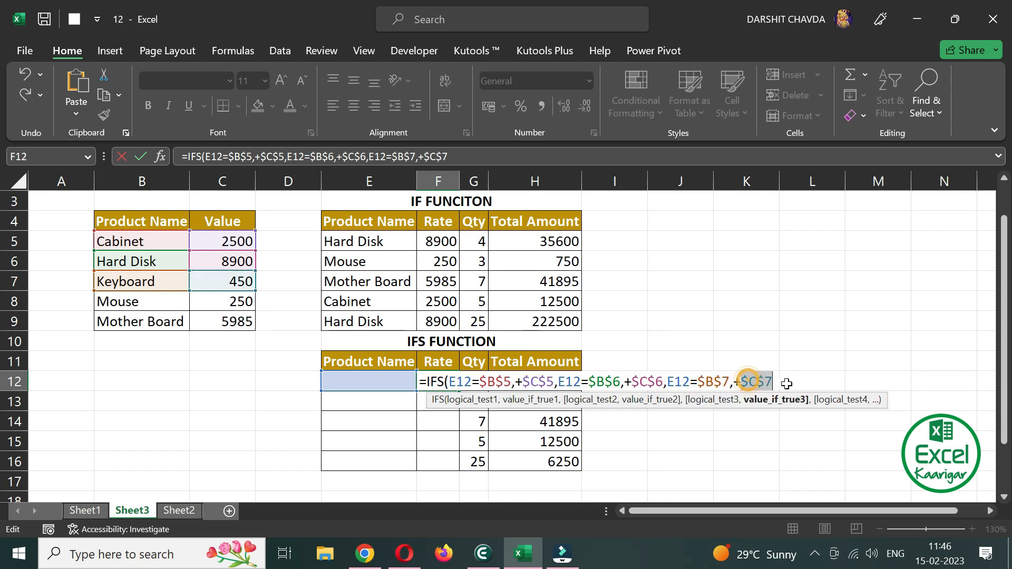
pyautogui.click(786, 383)
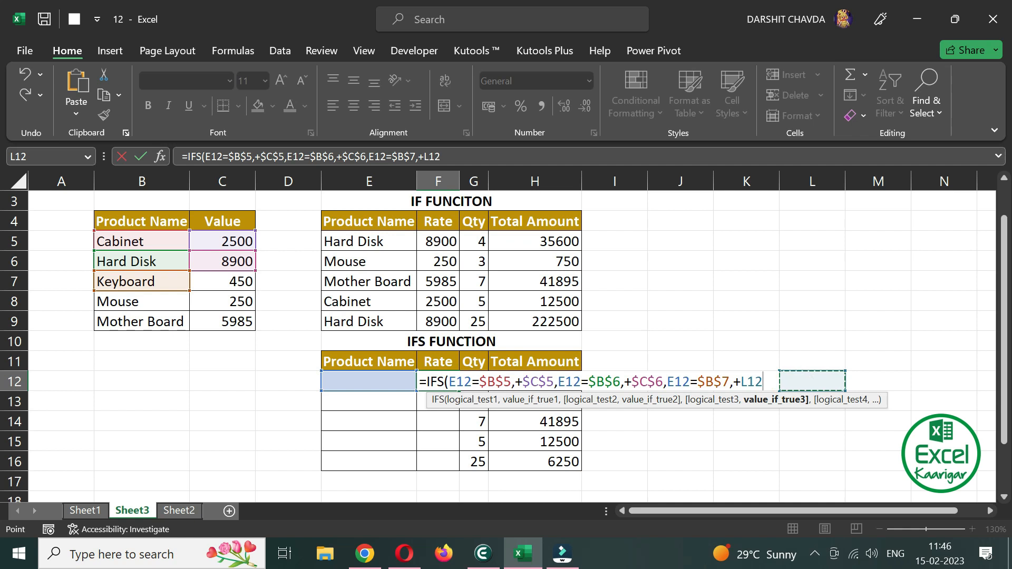
pyautogui.press('BackSpace')
pyautogui.press('BackSpace')
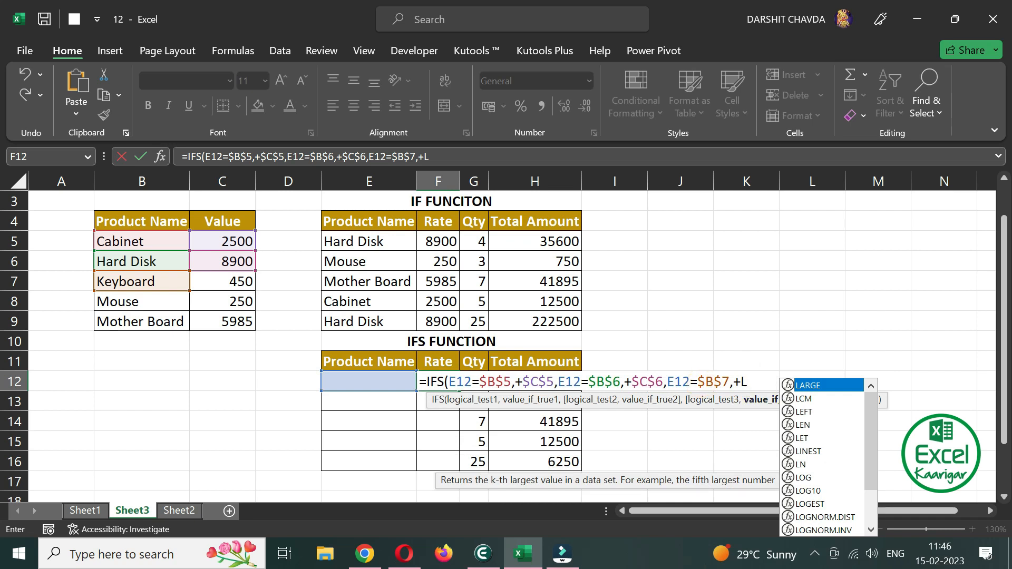
pyautogui.press('BackSpace')
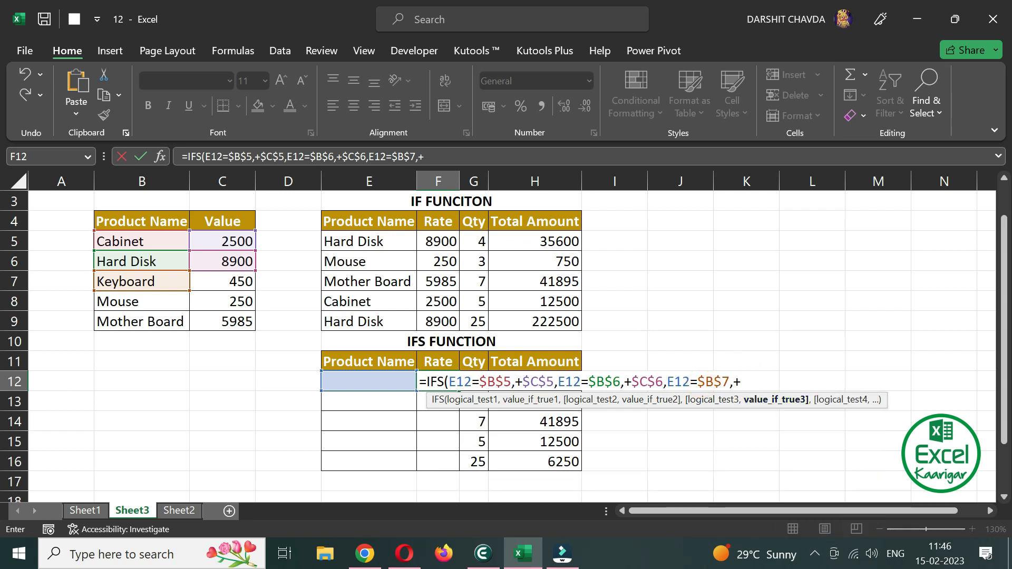
pyautogui.click(244, 285)
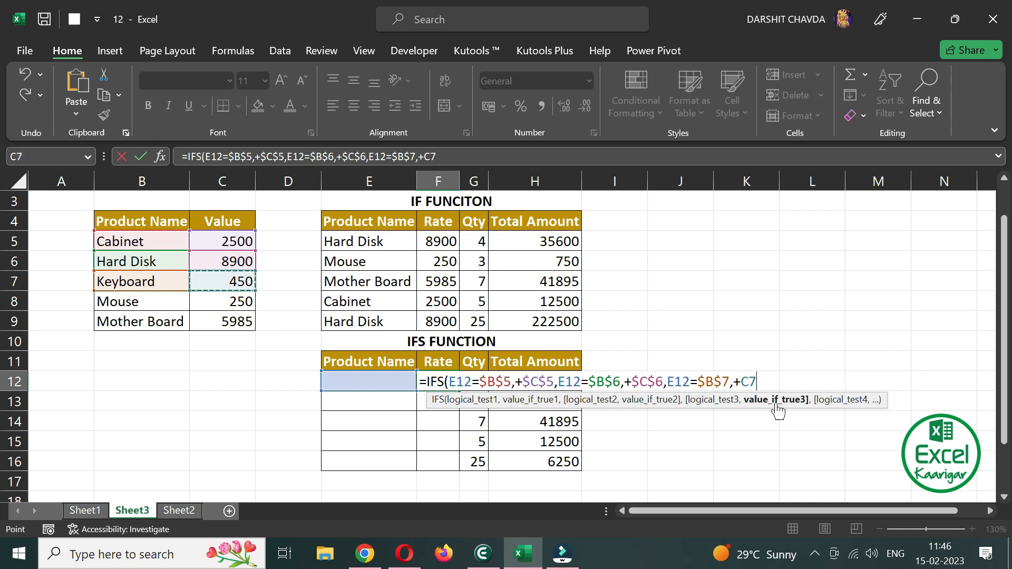
pyautogui.press('F4')
pyautogui.write(',')
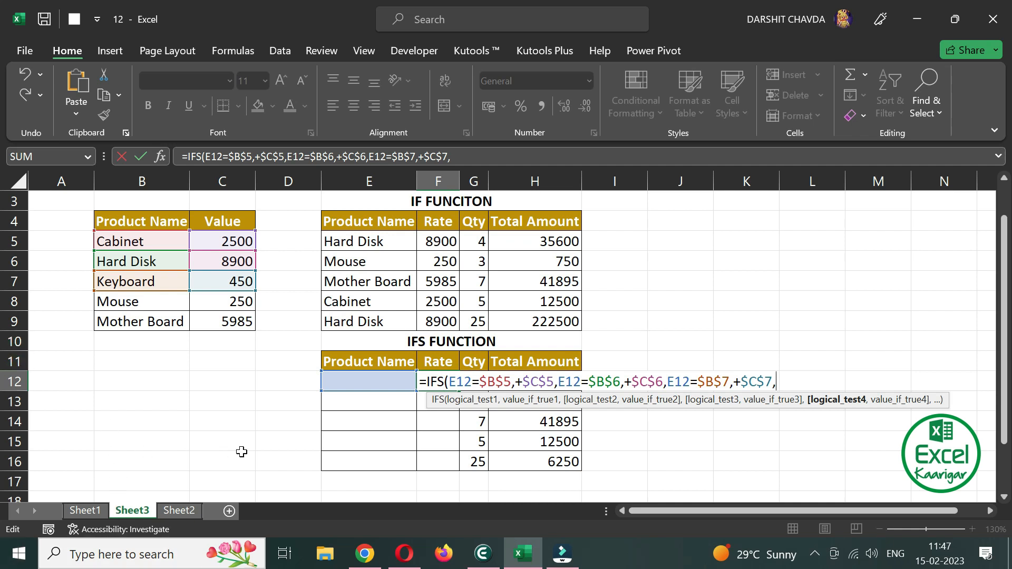
# Add the Mouse condition E12=$B$8 with result +$C$8 to the IFS formula, ending with a comma
pyautogui.click(377, 381)
pyautogui.write('=')
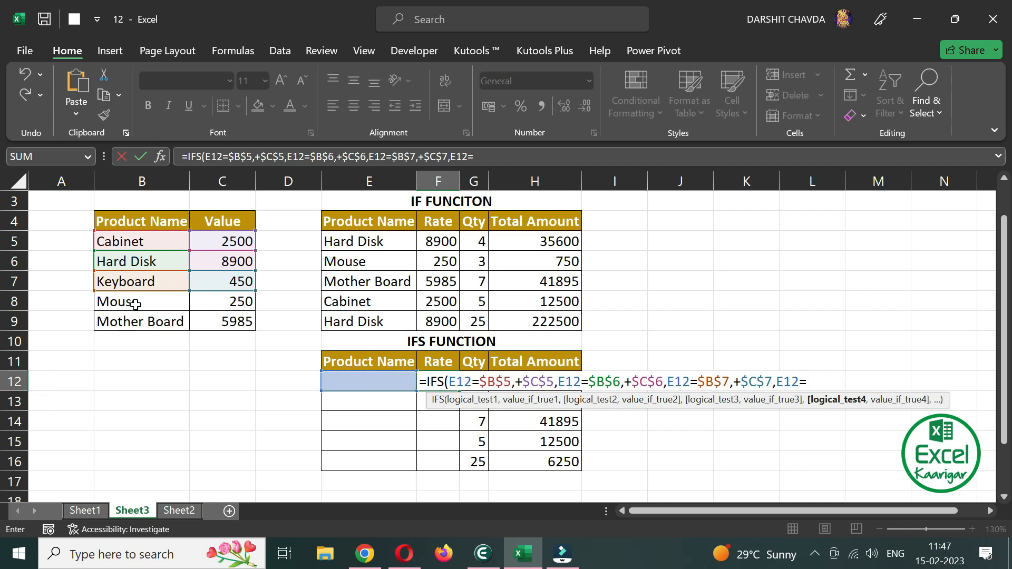
pyautogui.click(135, 304)
pyautogui.write(',')
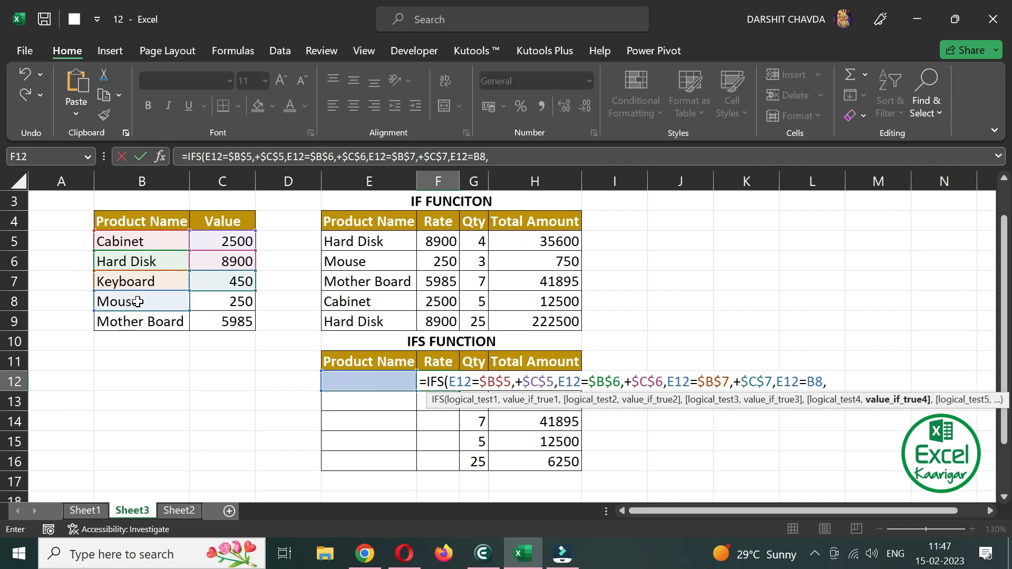
pyautogui.write('+')
pyautogui.click(228, 301)
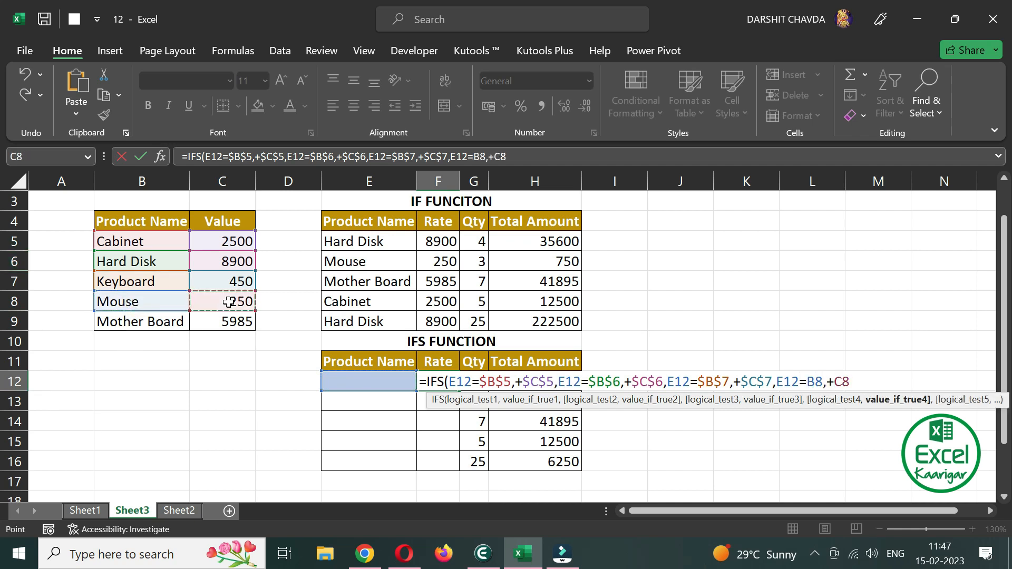
pyautogui.doubleClick(815, 382)
pyautogui.press('F4')
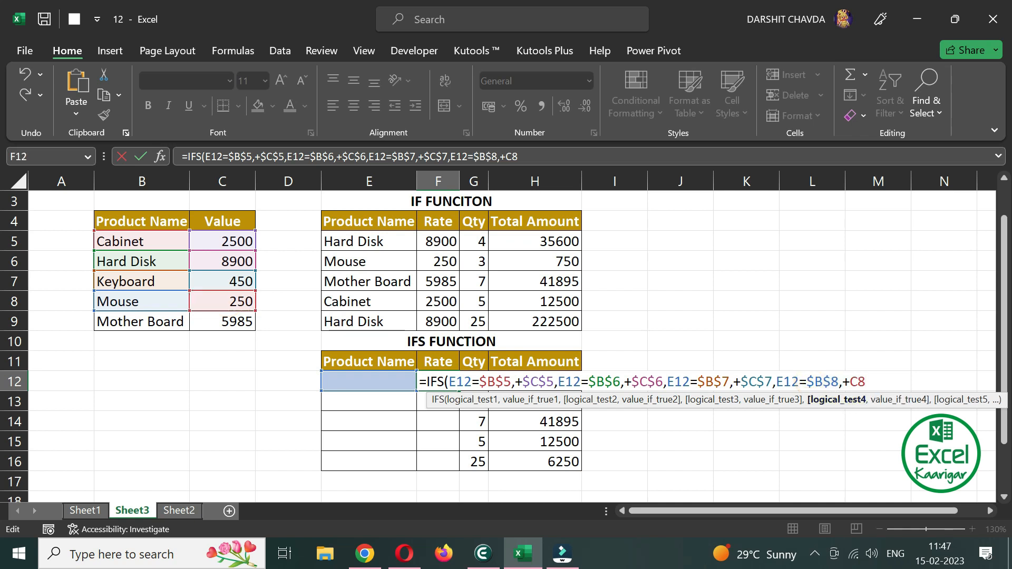
pyautogui.doubleClick(856, 382)
pyautogui.press('F4')
pyautogui.press('Right')
pyautogui.write(',')
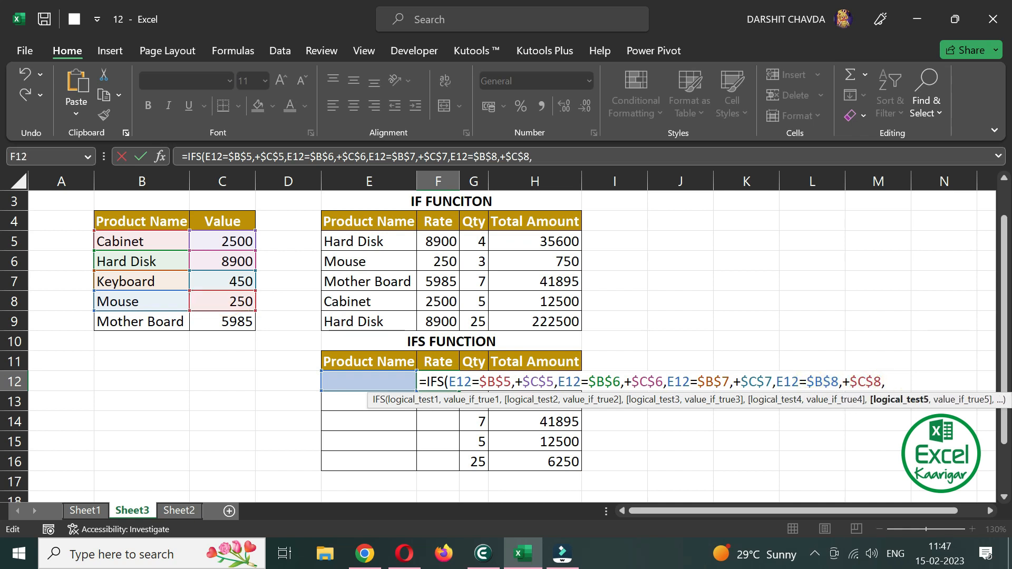
# Add the Mother Board condition E12=B9 with result +C9 as the fifth pair in the IFS formula
pyautogui.write('i')
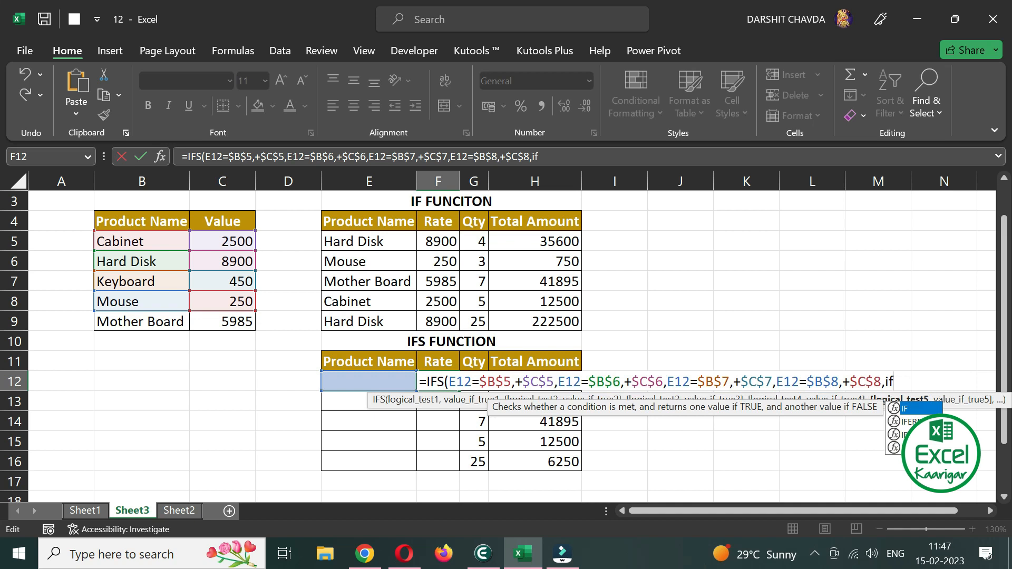
pyautogui.press('BackSpace')
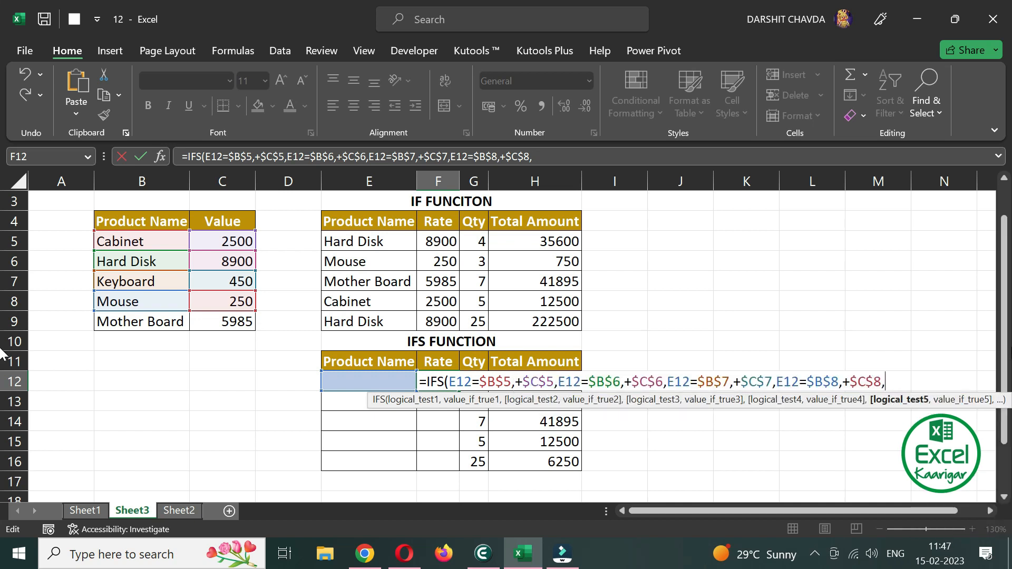
pyautogui.click(369, 386)
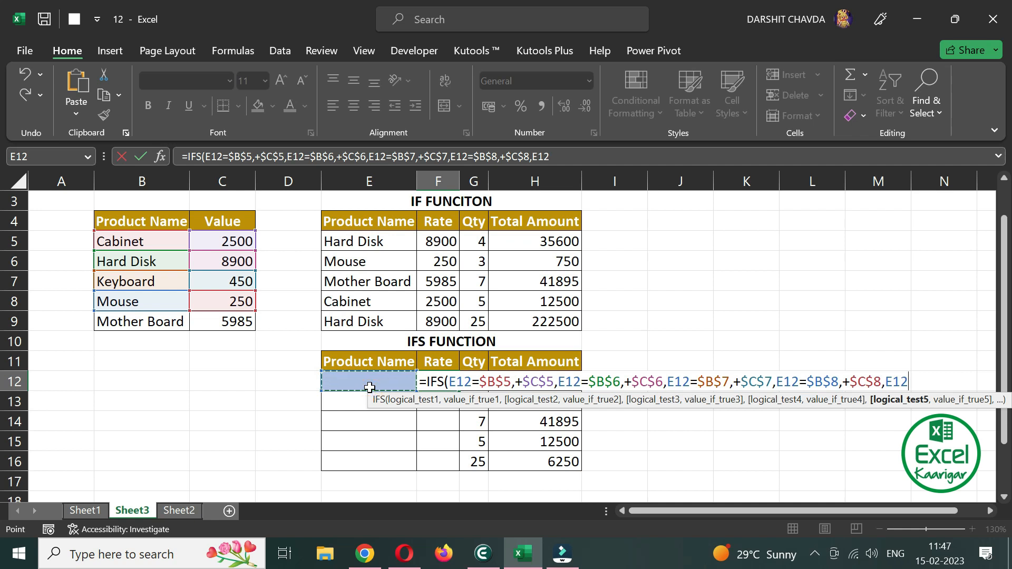
pyautogui.write('=')
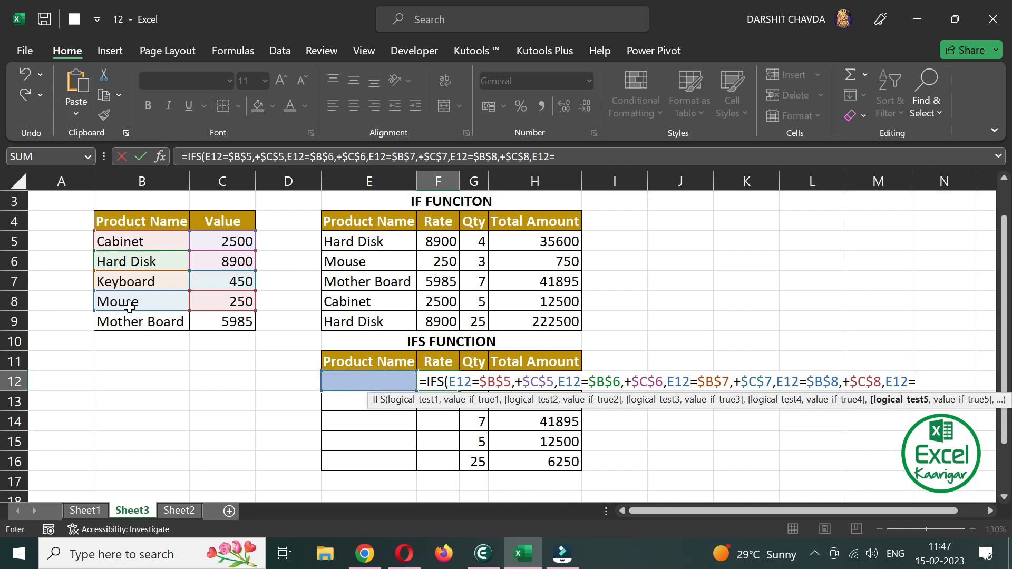
pyautogui.click(138, 328)
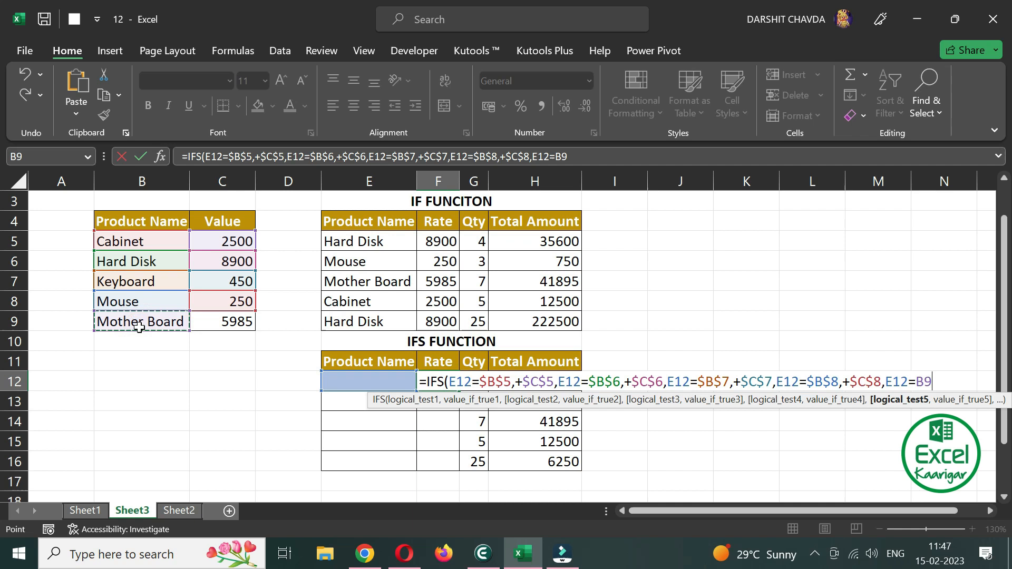
pyautogui.write(',+')
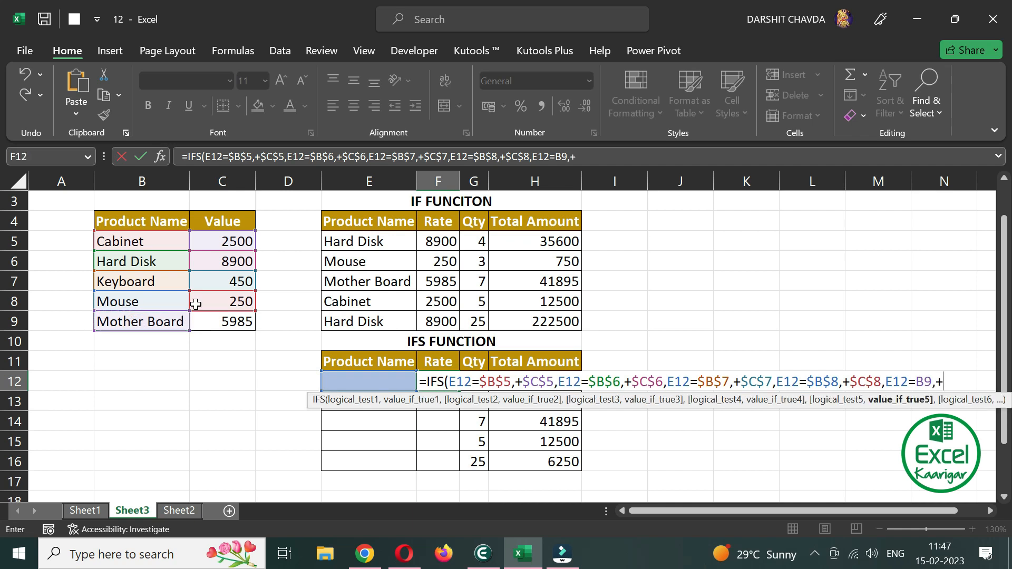
pyautogui.click(234, 320)
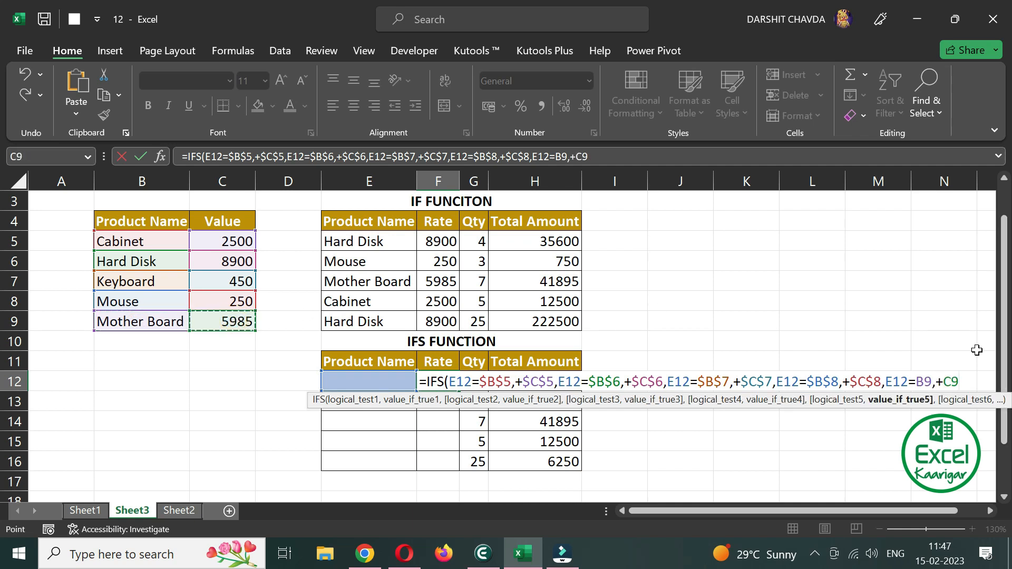
# Make the Mother Board references absolute as $B$9 and $C$9, then close and commit the IFS formula in F12
pyautogui.click(923, 381)
pyautogui.press('F4')
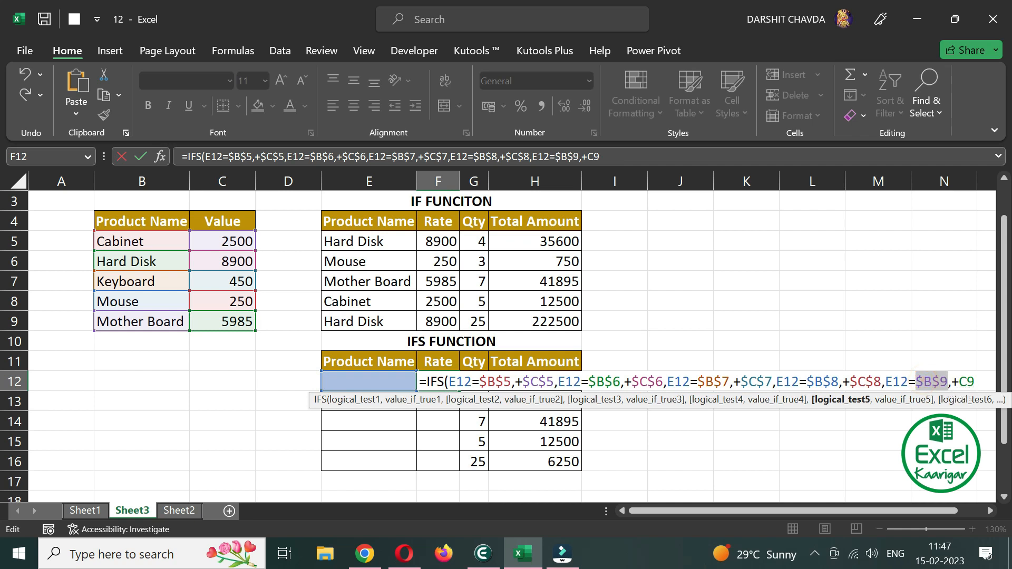
pyautogui.click(964, 381)
pyautogui.press('F4')
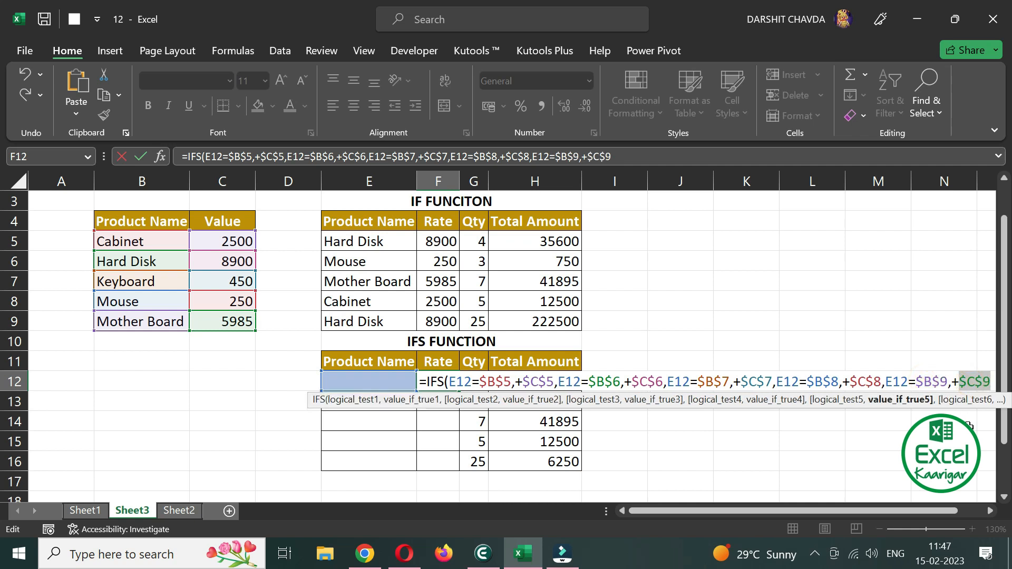
pyautogui.press('Right')
pyautogui.write(')')
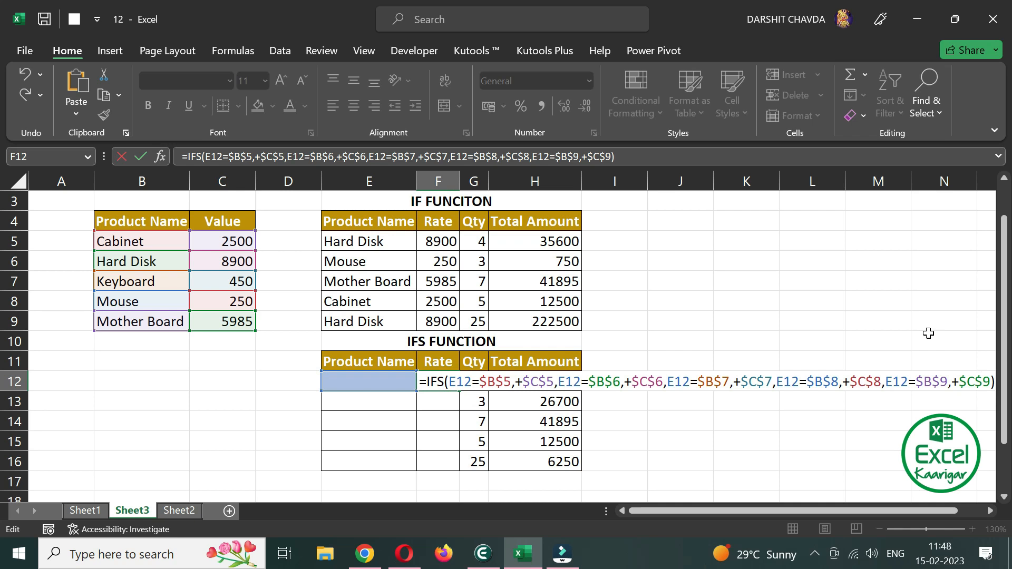
pyautogui.press('Return')
# Test the IFS formula with Cabinet as the product name in E12, then clear the cell
pyautogui.click(369, 378)
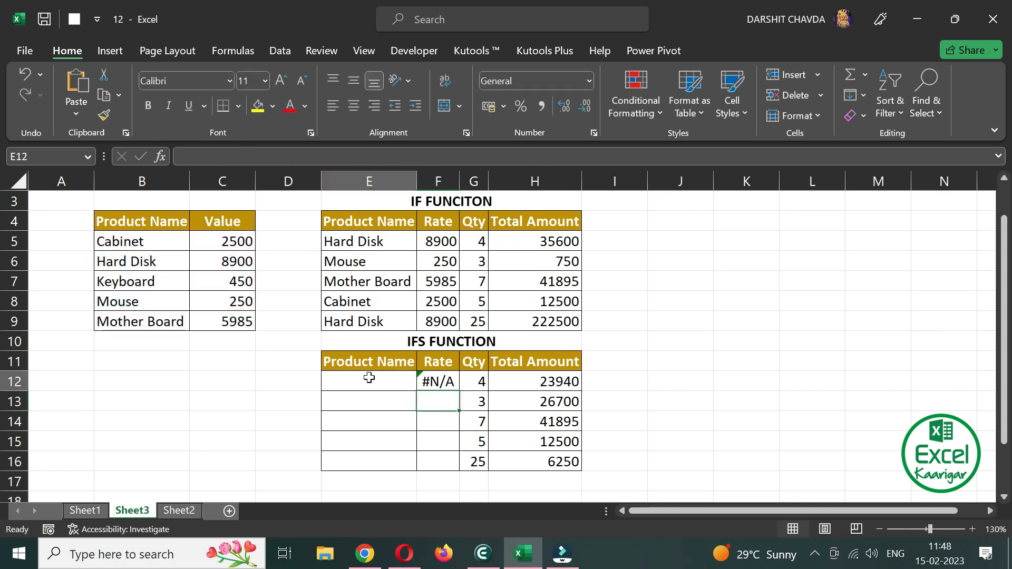
pyautogui.write('Cabinet')
pyautogui.press('Tab')
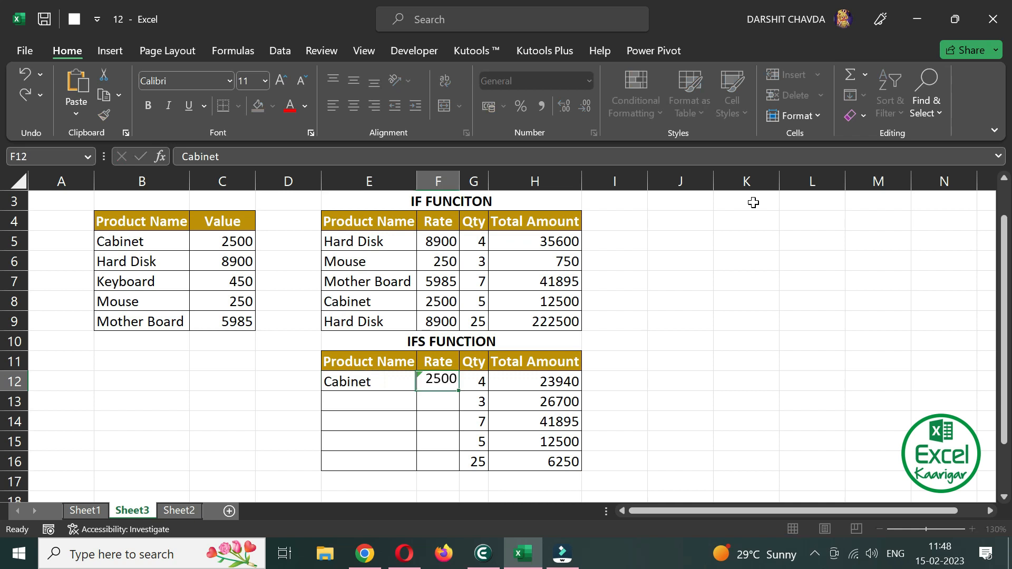
pyautogui.press('Left')
pyautogui.press('Delete')
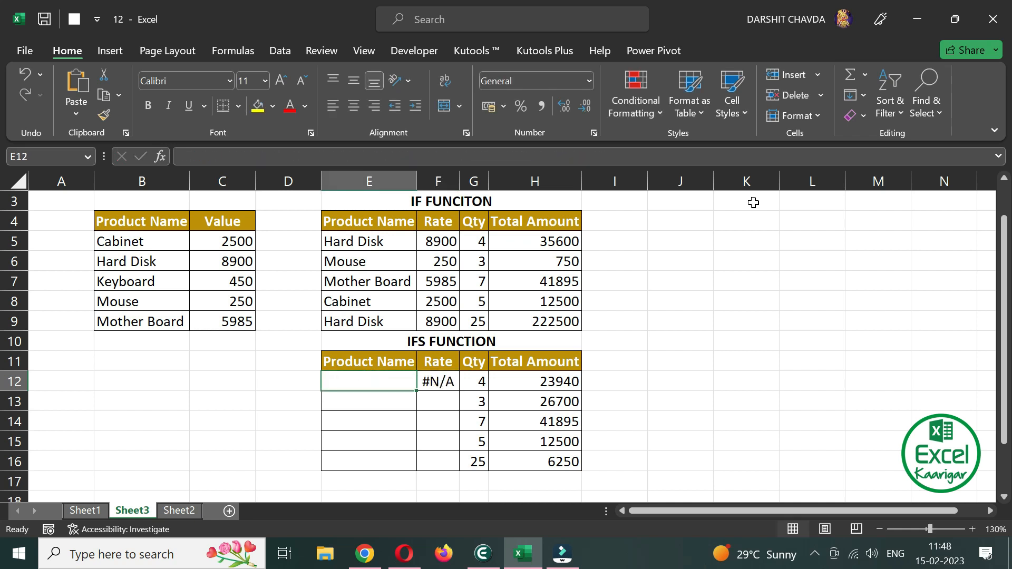
# Test the IFS rate lookup by entering Hard Disk in E12 and replacing it with Keyboard
pyautogui.write('Hardi')
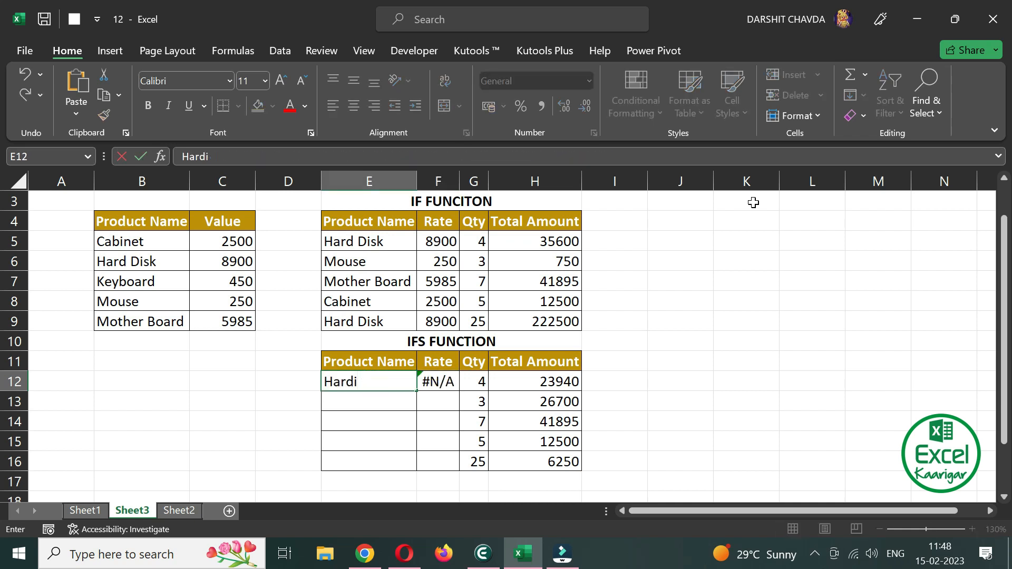
pyautogui.press('Return')
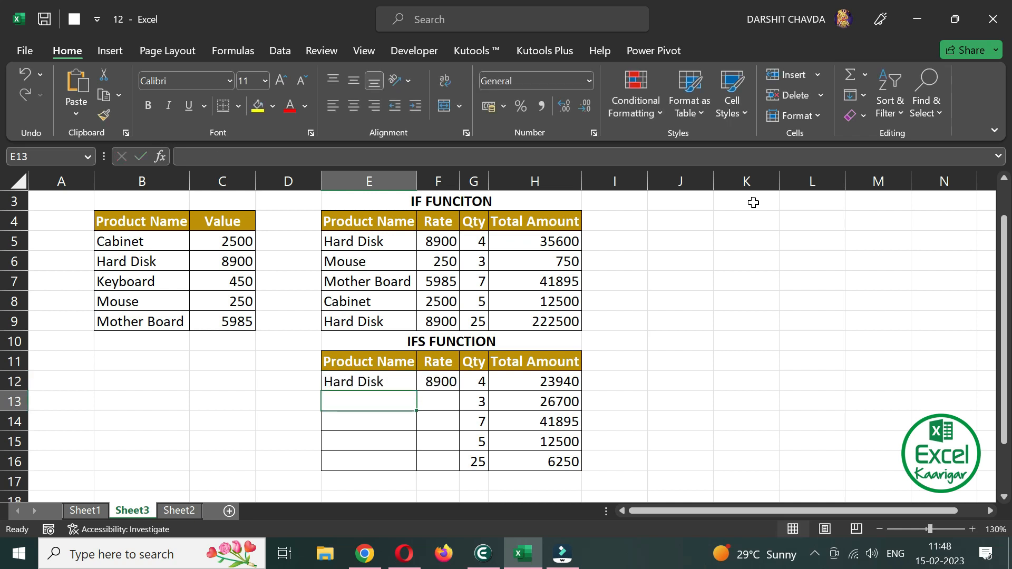
pyautogui.press('Up')
pyautogui.press('Delete')
pyautogui.write('Keyb')
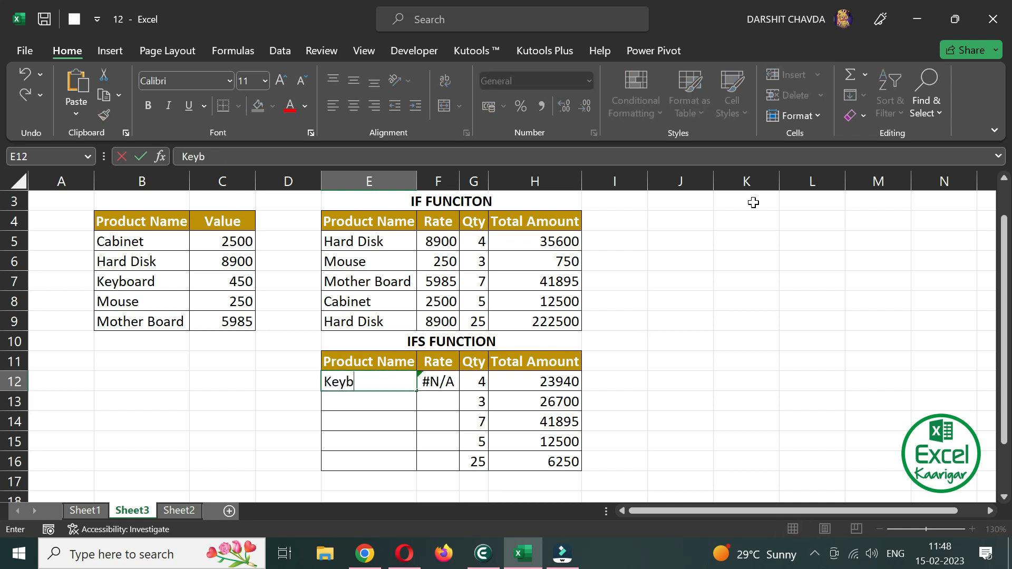
pyautogui.write('oard')
pyautogui.press('Return')
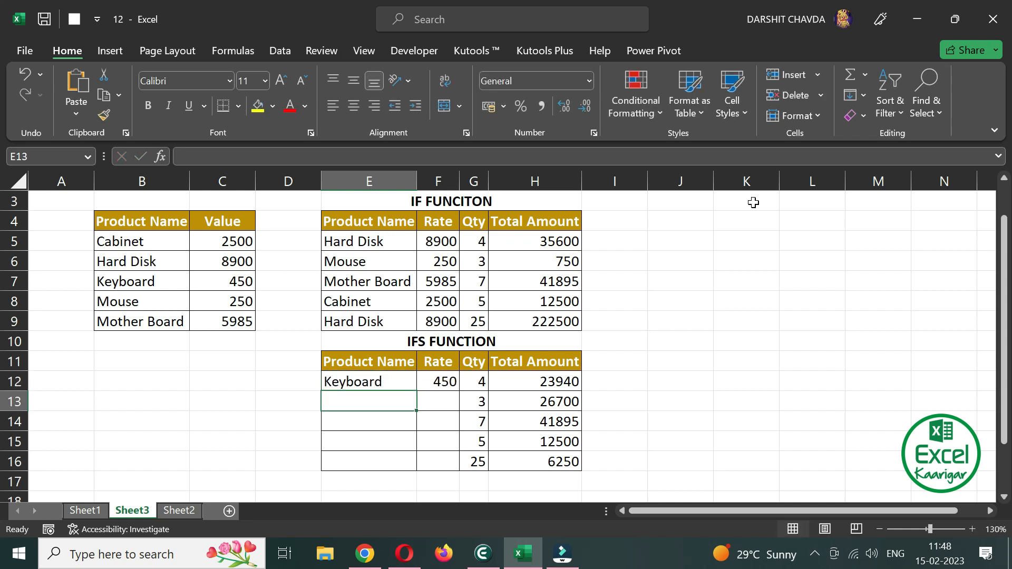
# Test the IFS rate lookup in E12 with Mouse, clear it, and enter Mother Board
pyautogui.press('Up')
pyautogui.write('Mouse')
pyautogui.press('Return')
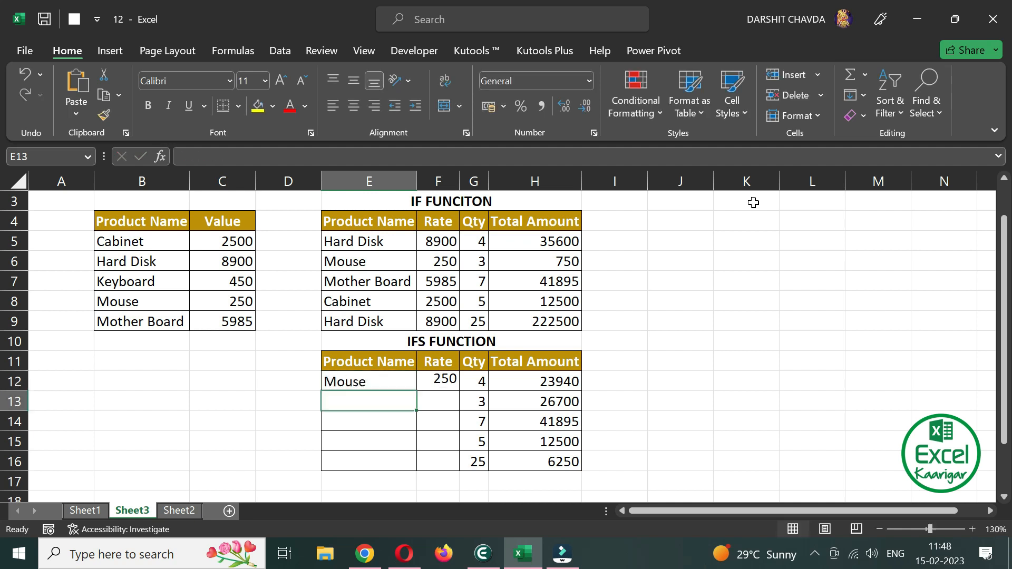
pyautogui.press('Up')
pyautogui.press('Delete')
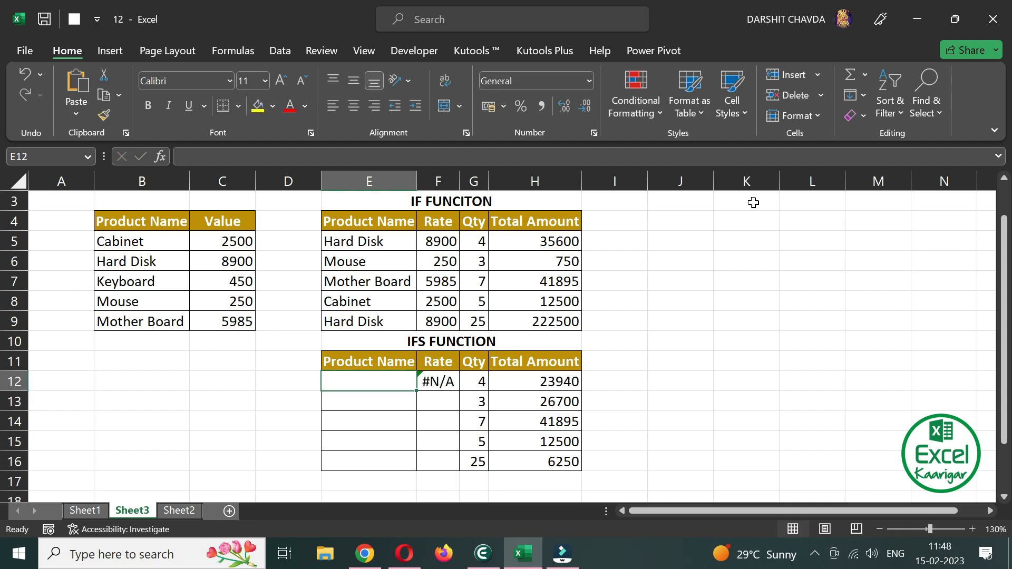
pyautogui.write('Mother Board')
pyautogui.press('Tab')
pyautogui.press('Tab')
pyautogui.press('Tab')
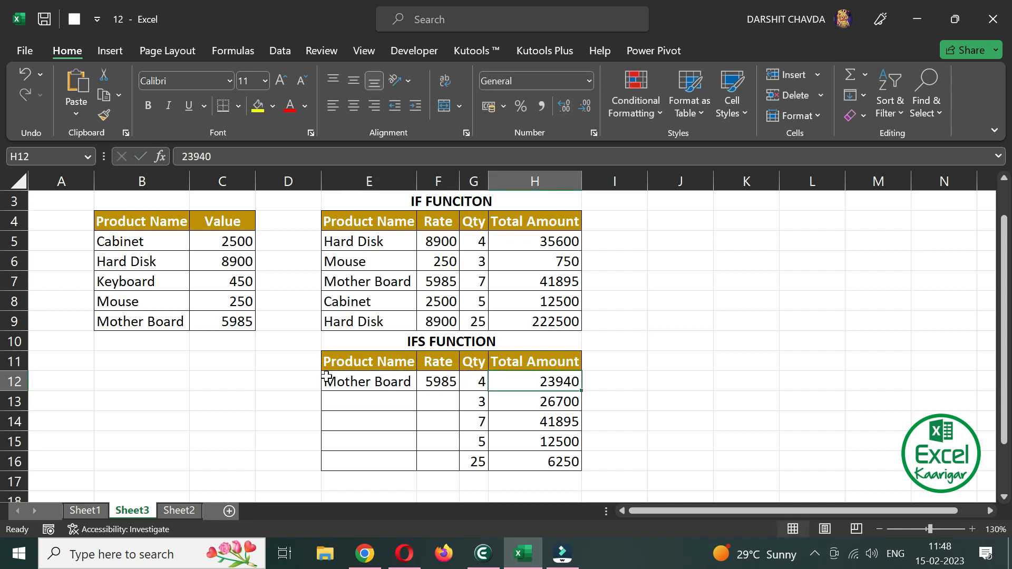
# Review the IFS formula in F12 and fill it down the Rate column to F16
pyautogui.click(446, 384)
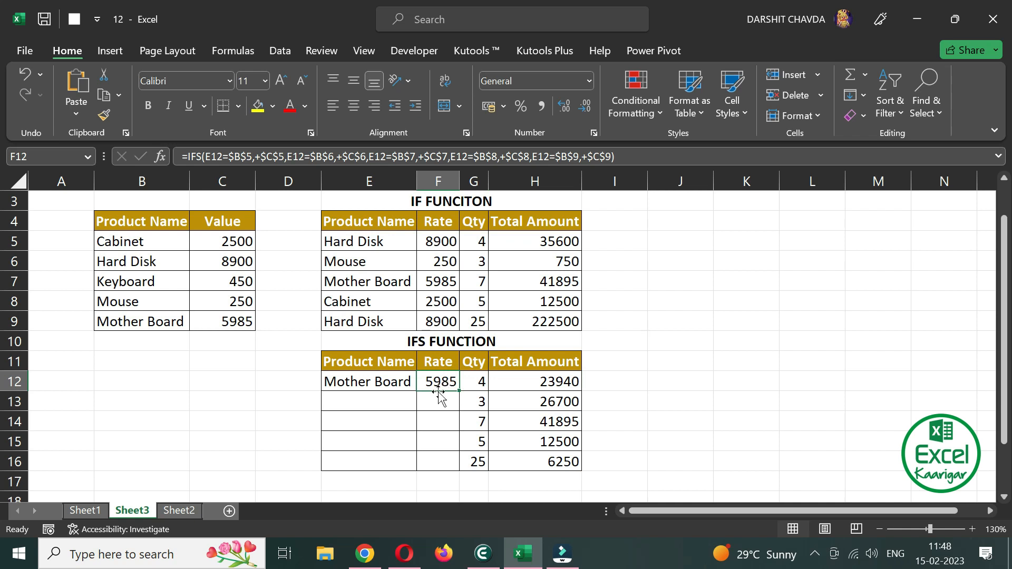
pyautogui.press('F2')
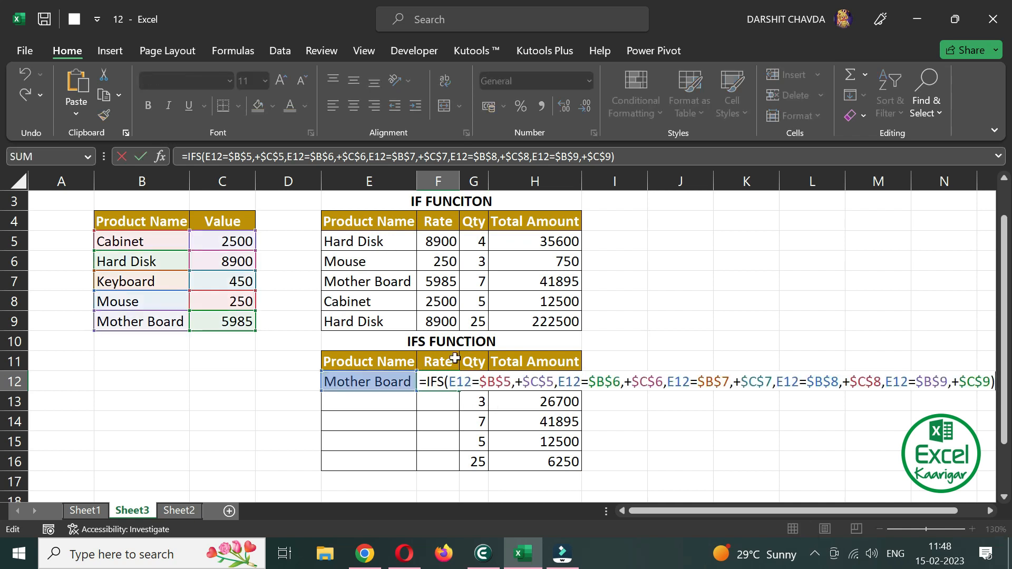
pyautogui.press('Escape')
pyautogui.doubleClick(458, 392)
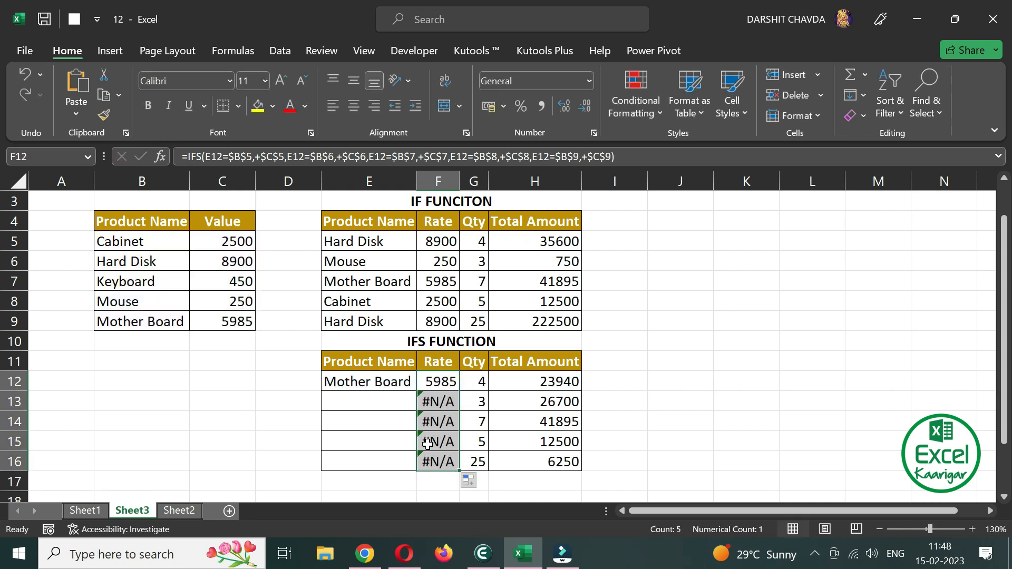
pyautogui.click(338, 409)
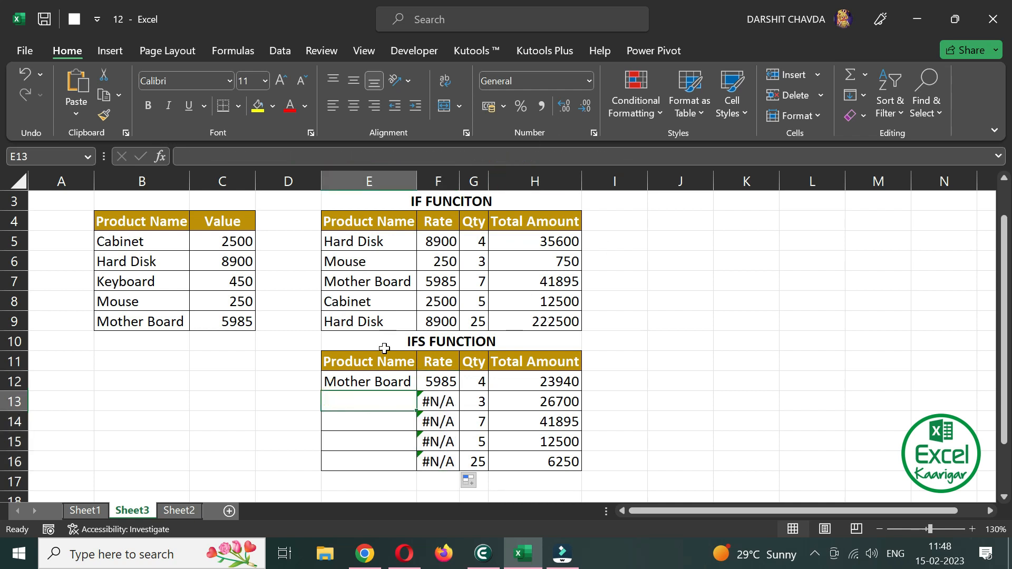
pyautogui.click(374, 381)
pyautogui.click(342, 227)
pyautogui.moveTo(343, 240); pyautogui.dragTo(526, 301)
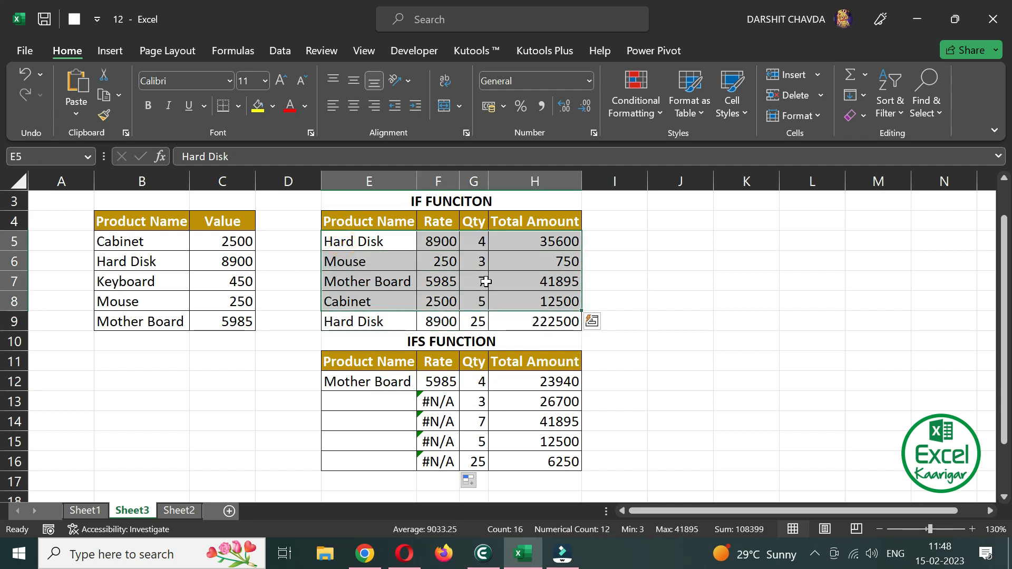
pyautogui.click(507, 458)
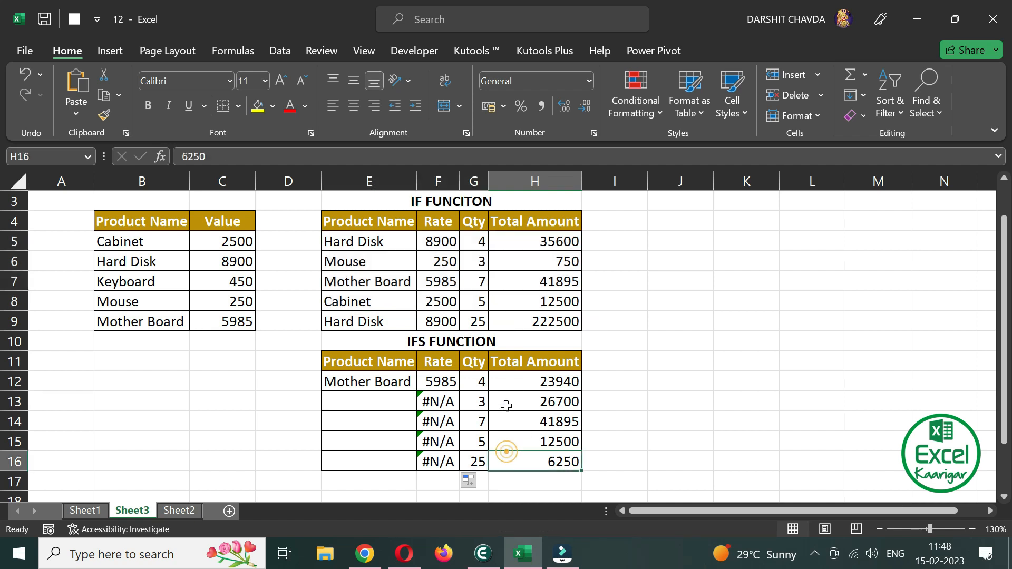
# Enter the product names Hard Disk in E12 and Mouse in E13 of the IFS table
pyautogui.click(369, 381)
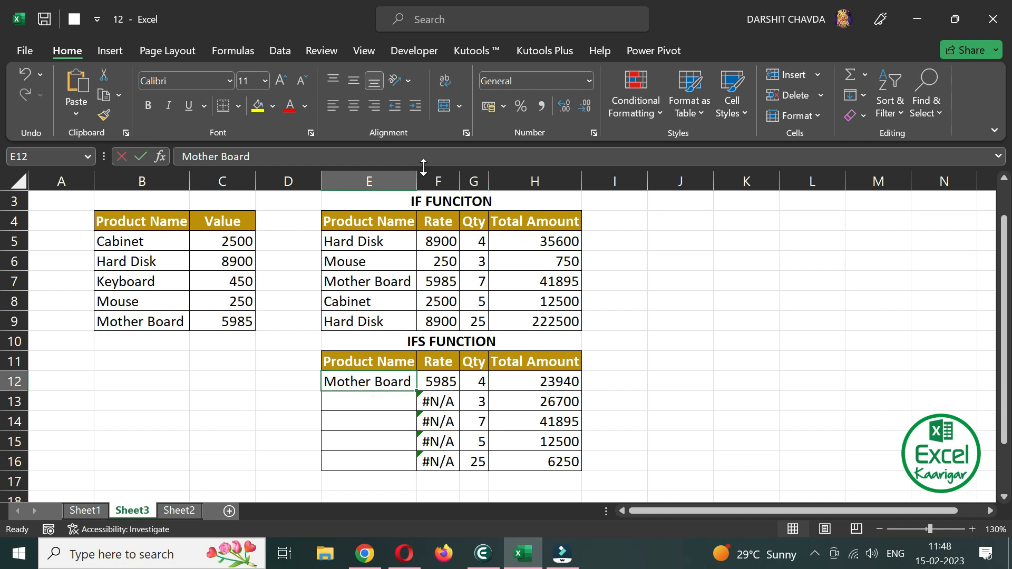
pyautogui.write('Hardi disk')
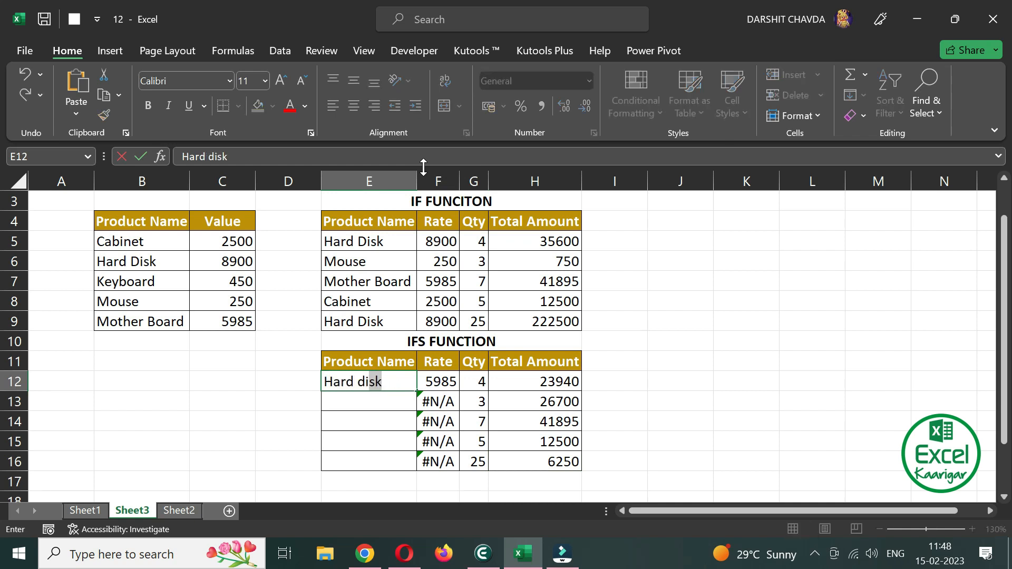
pyautogui.press('Return')
pyautogui.press('Up')
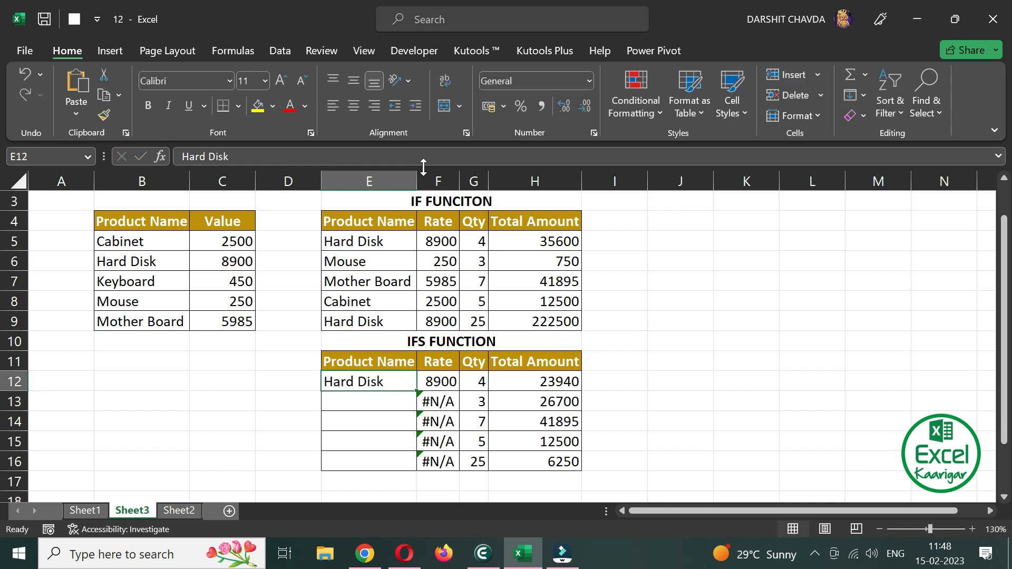
pyautogui.write('Mouse')
pyautogui.press('Escape')
pyautogui.press('Down')
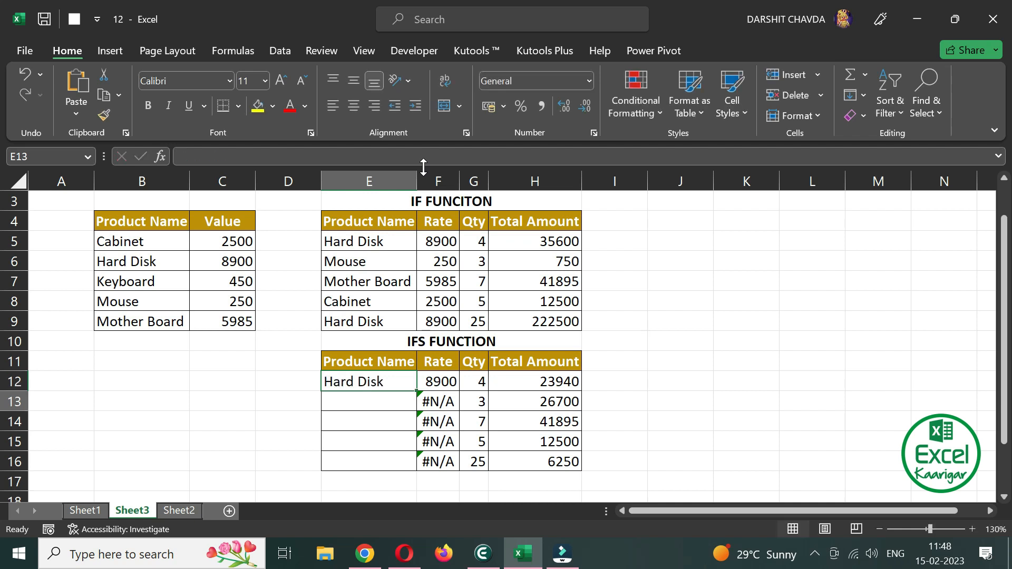
pyautogui.write('Mouse')
pyautogui.press('Return')
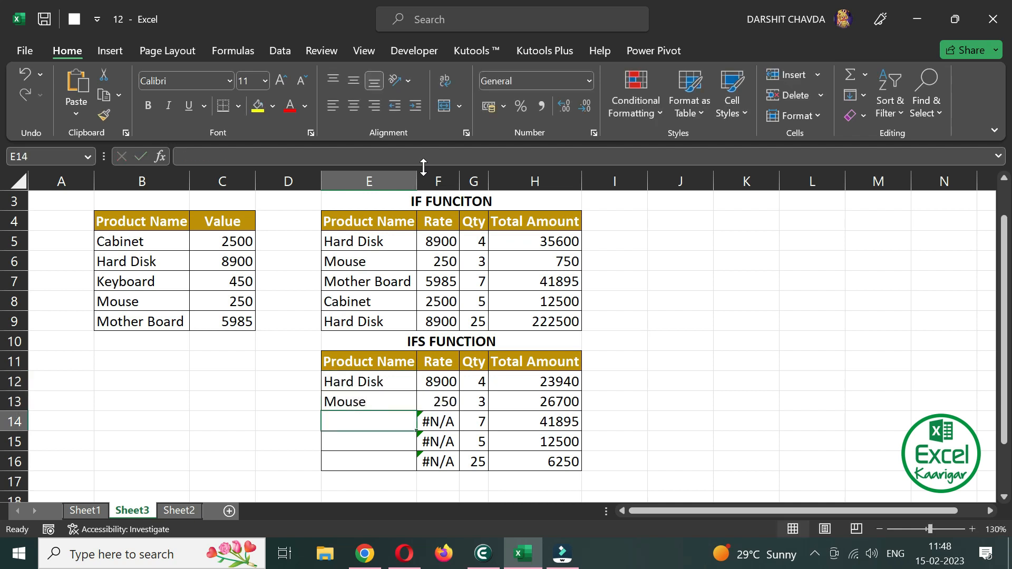
# Complete the IFS table's product names with Mother Board in E14, Cabinet in E15 and Hard Disk in E16
pyautogui.write('Mother Board')
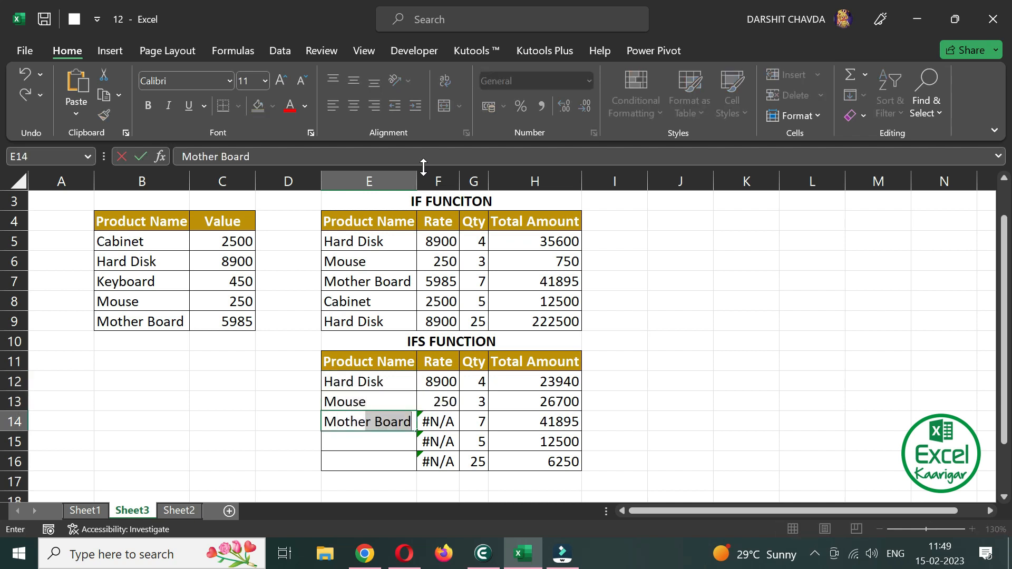
pyautogui.press('Return')
pyautogui.write('Ca')
pyautogui.press('Return')
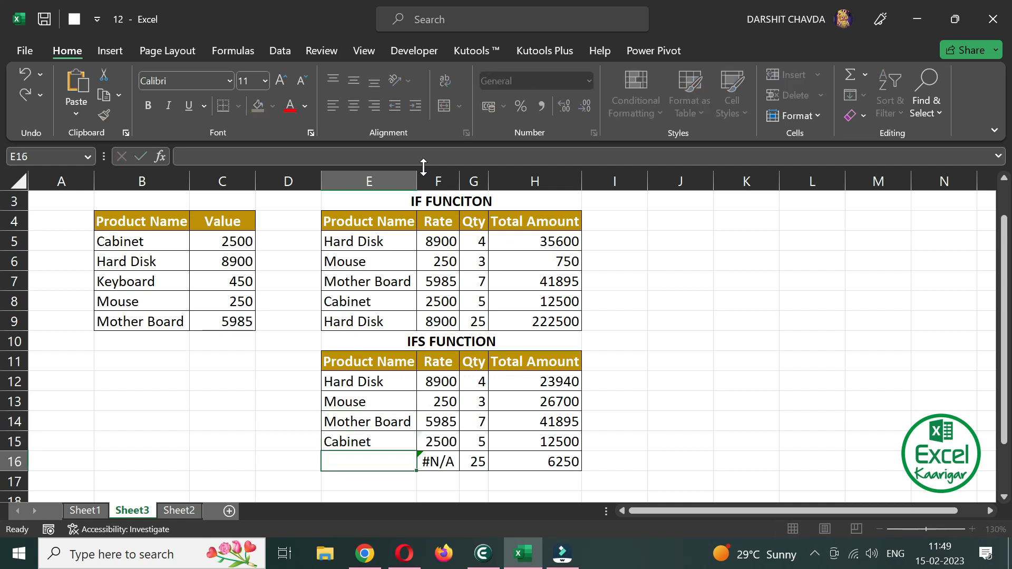
pyautogui.write('Har')
pyautogui.press('Tab')
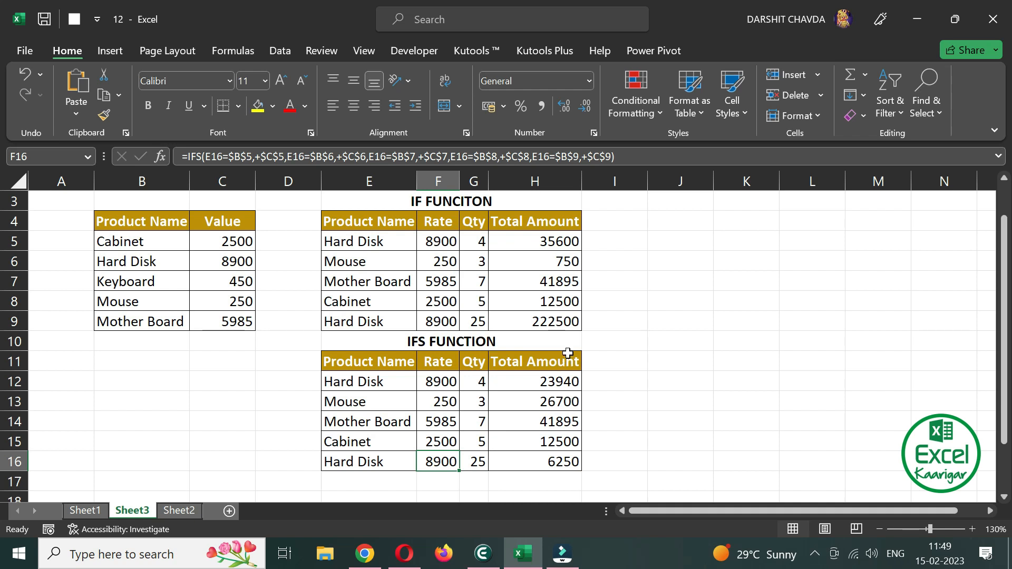
pyautogui.click(558, 383)
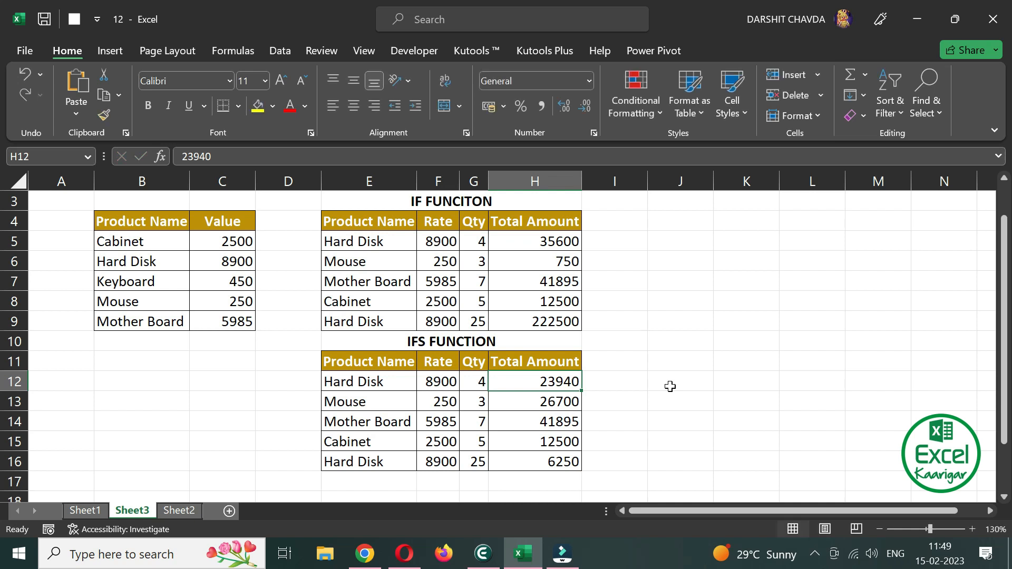
# Inspect the Total Amount formula in H5 of the IF table and compare it with the contents of H12 in the IFS table
pyautogui.click(534, 236)
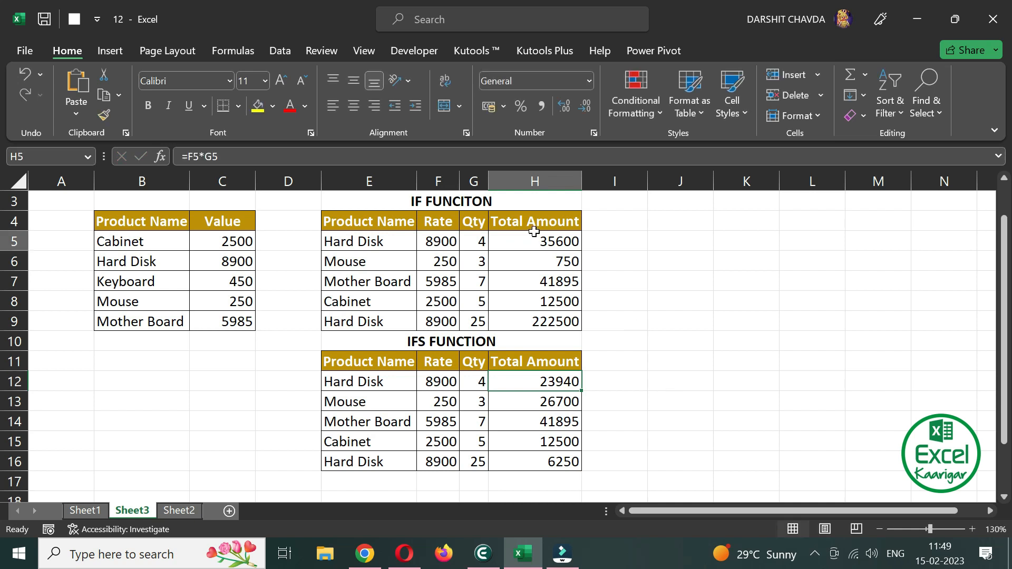
pyautogui.press('F2')
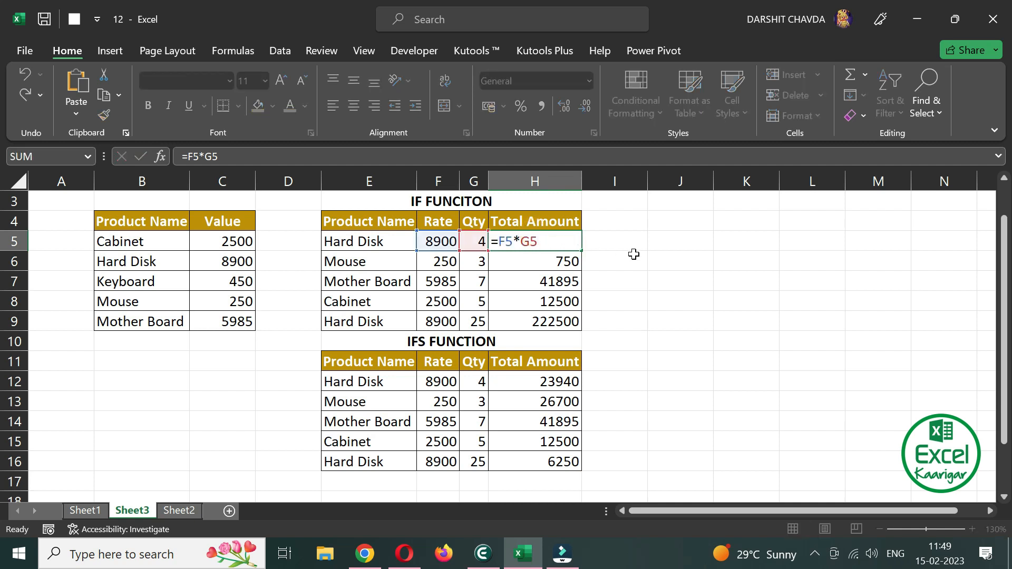
pyautogui.press('Escape')
pyautogui.press('F2')
pyautogui.press('Return')
pyautogui.press('Down')
pyautogui.press('Down')
pyautogui.press('Down')
pyautogui.press('Down')
pyautogui.press('Down')
pyautogui.press('Down')
pyautogui.press('F2')
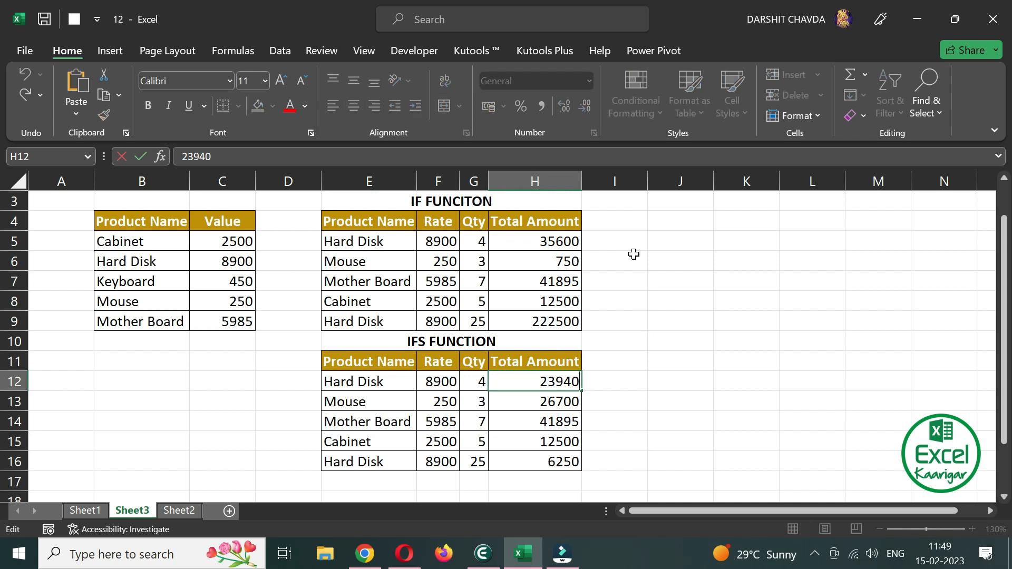
pyautogui.press('Escape')
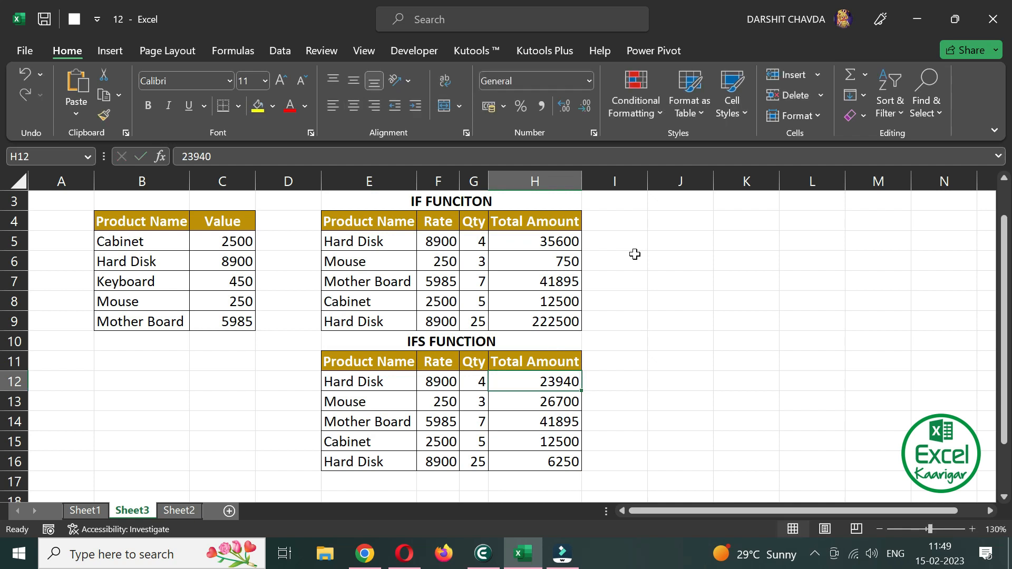
# Replace the Total Amount in H12 with the formula =F12*G12 and fill it down to H16
pyautogui.press('Delete')
pyautogui.write('=')
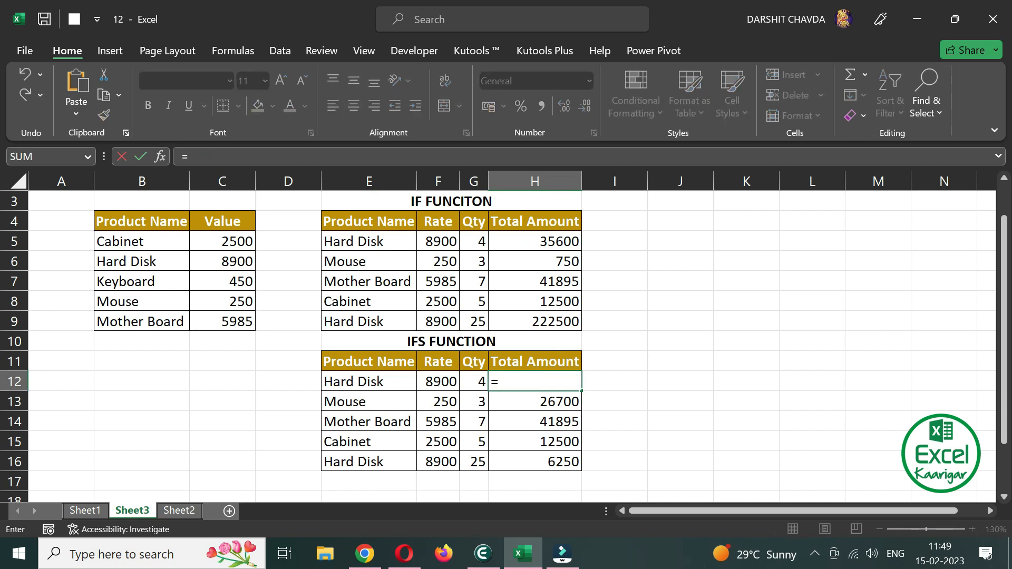
pyautogui.click(436, 383)
pyautogui.write('*')
pyautogui.click(474, 381)
pyautogui.press('Return')
pyautogui.moveTo(582, 391); pyautogui.dragTo(583, 469)
pyautogui.click(550, 425)
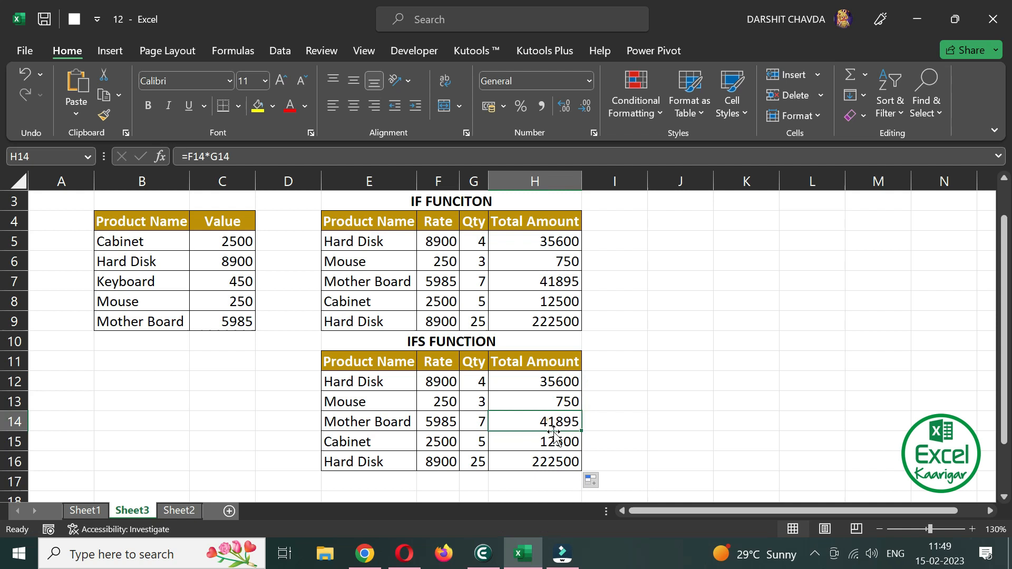